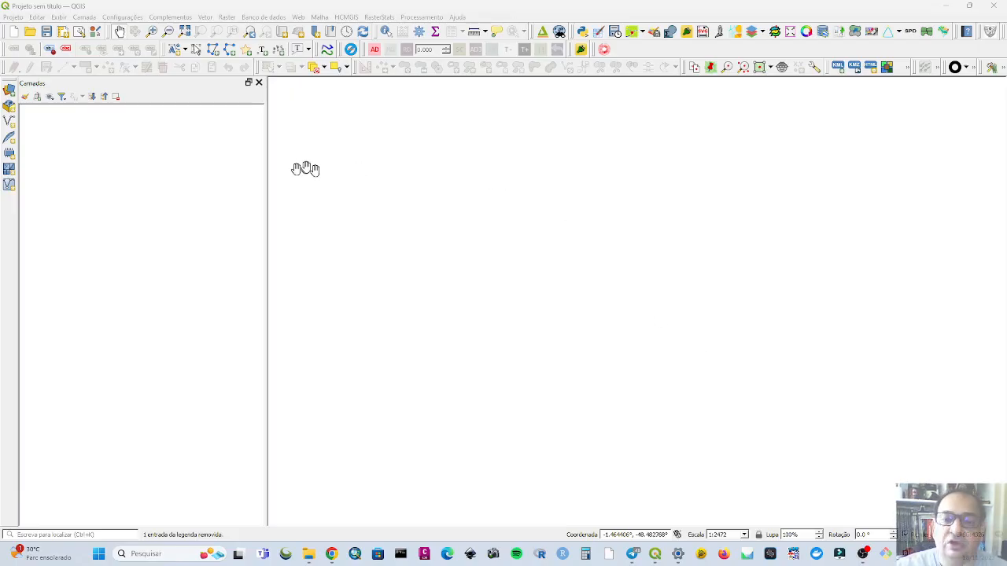
Choose casa_alunos.txt from the curso folder as the source file for a delimited text layer.
click(11, 90)
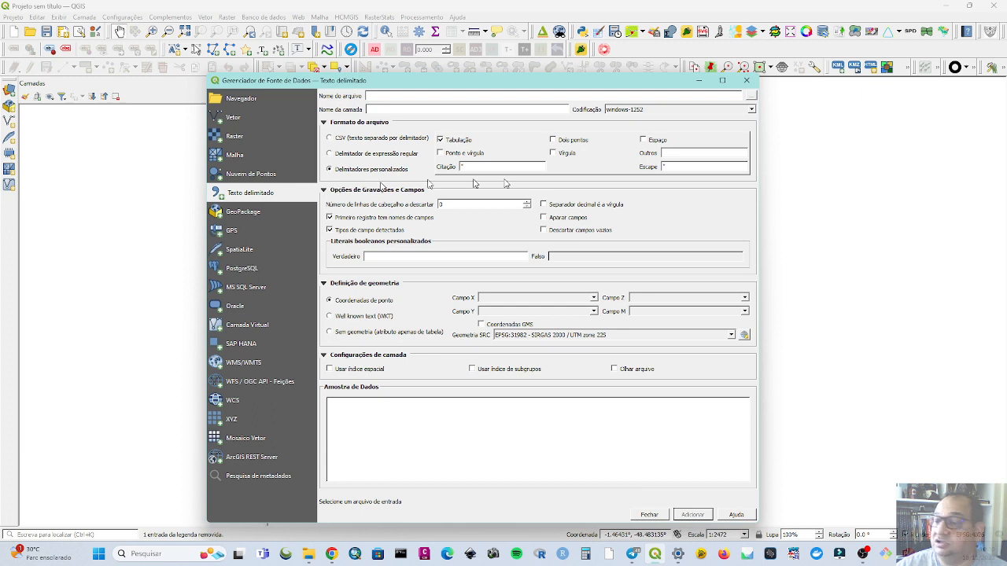
click(752, 95)
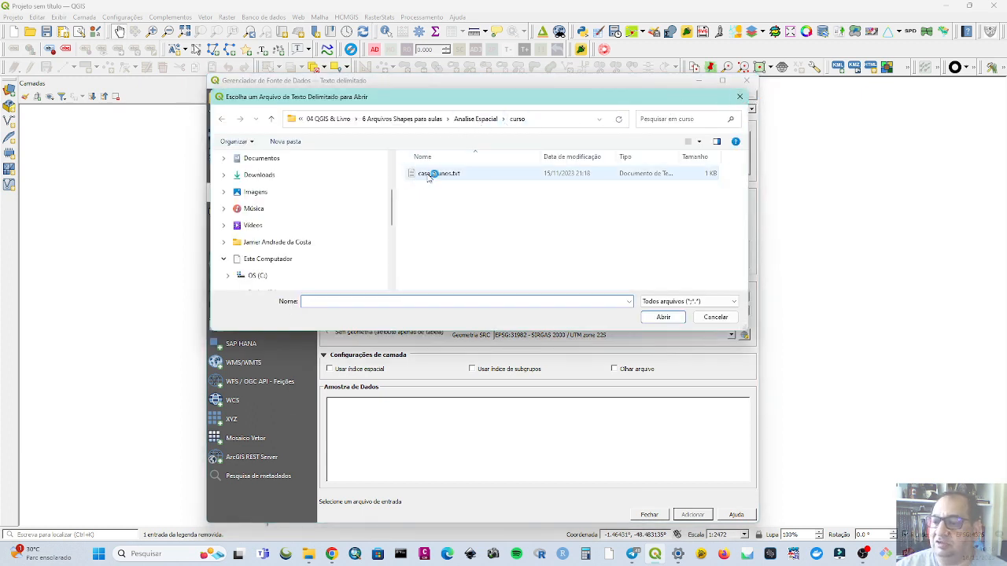
click(429, 173)
click(666, 318)
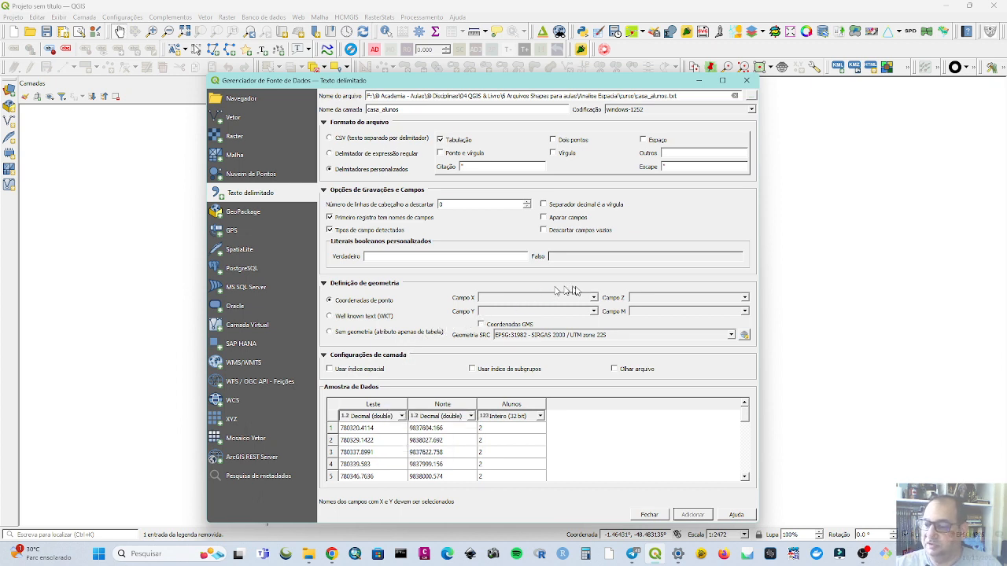
Set Leste as the X field and Norte as the Y field, and add the delimited text layer to the map.
click(597, 298)
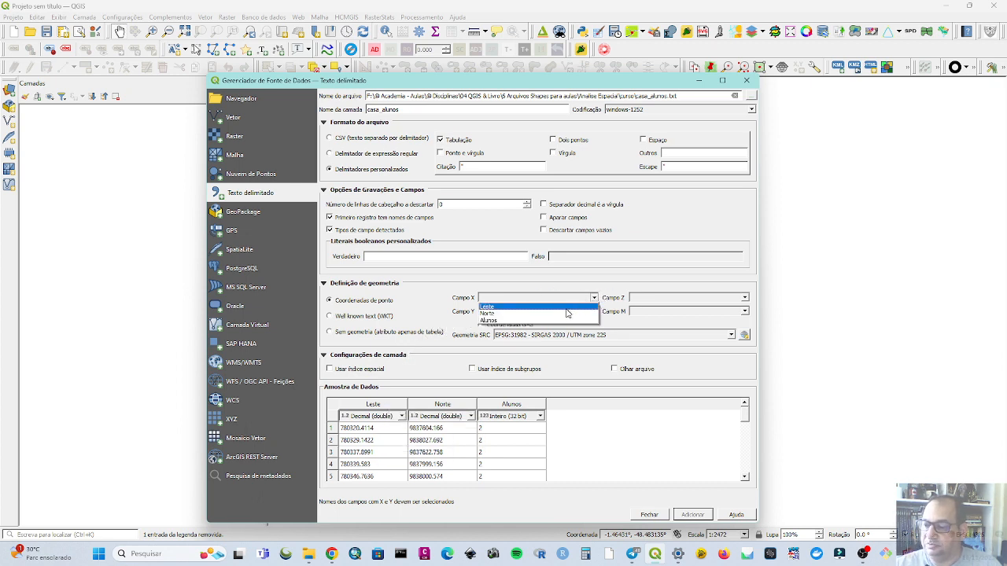
click(566, 307)
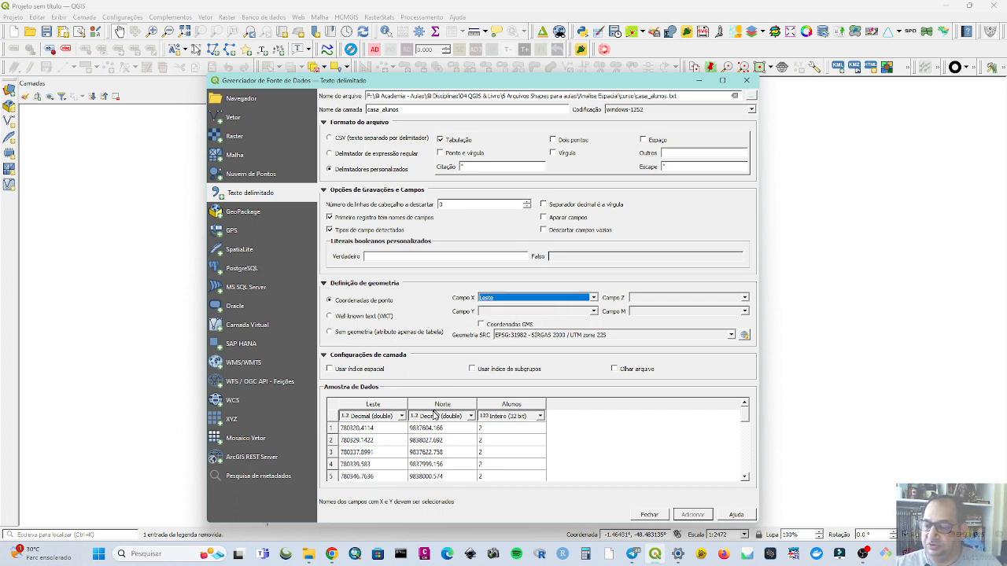
click(594, 311)
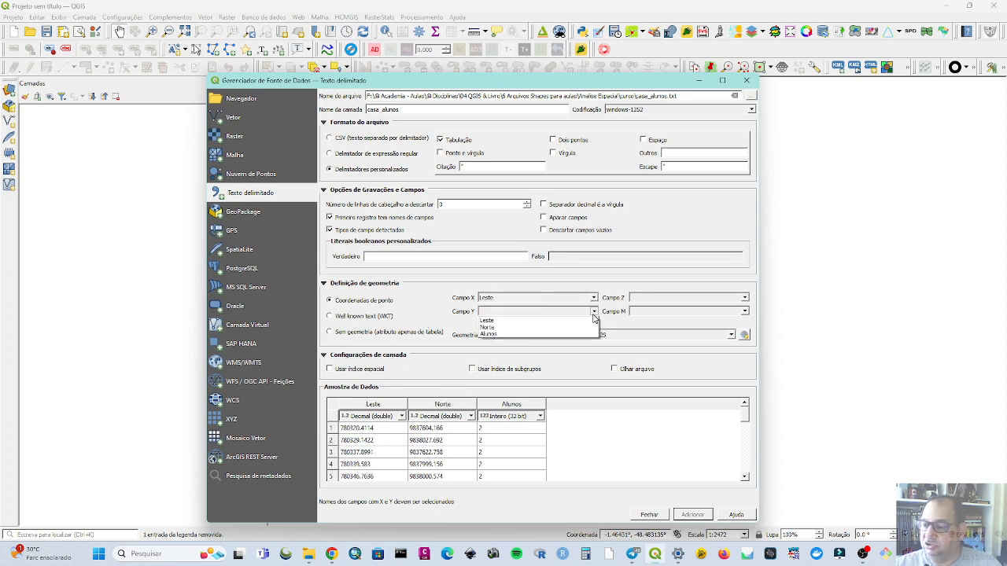
click(573, 328)
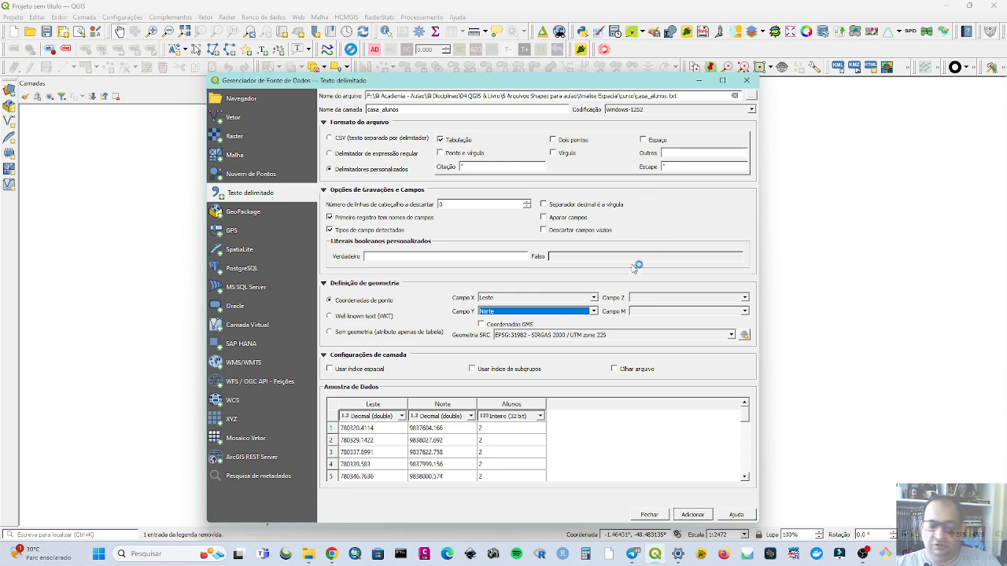
click(691, 514)
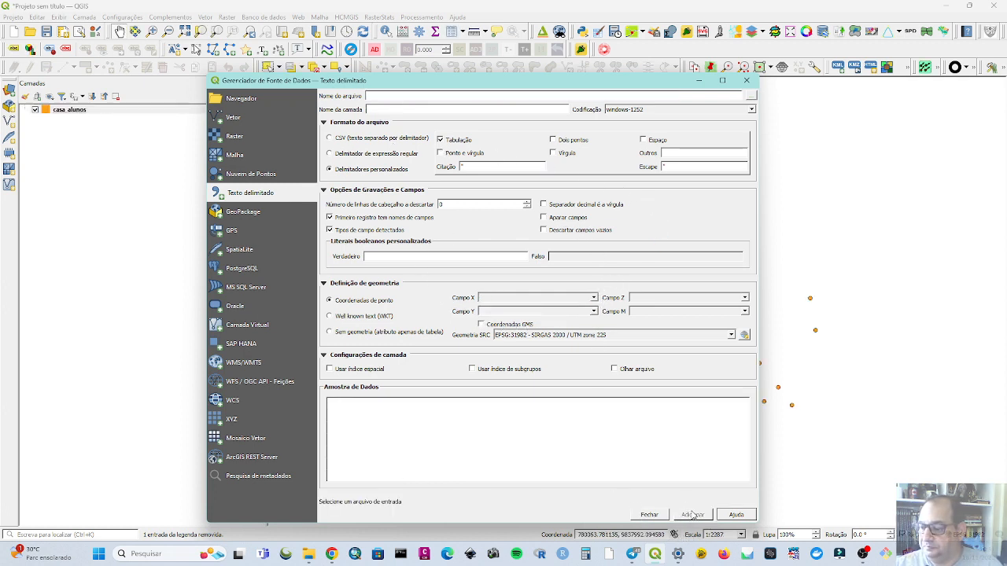
click(649, 515)
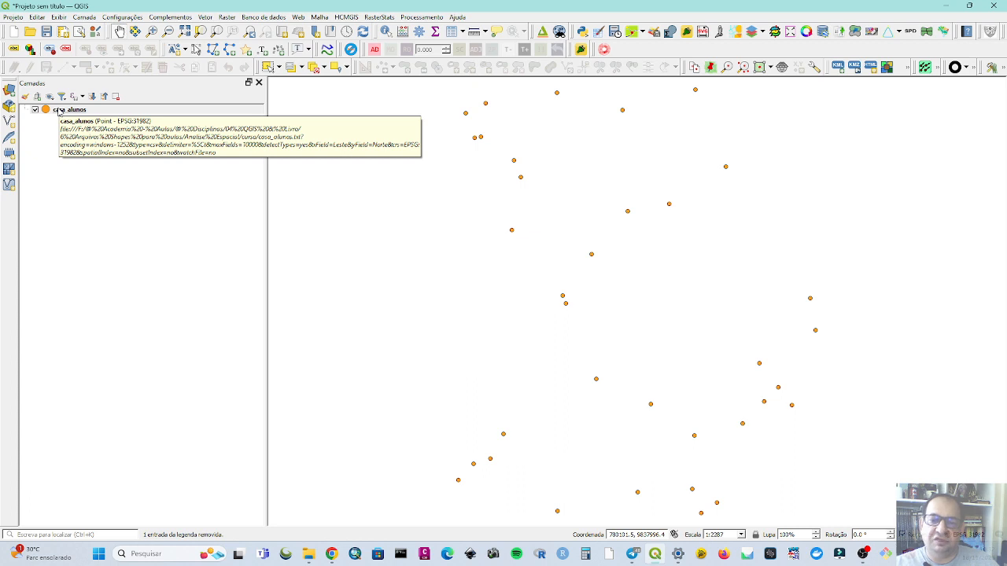
Export the casa_alunos layer as a Shapefile named "Casas dos Alunos" in the curso folder.
click(59, 111)
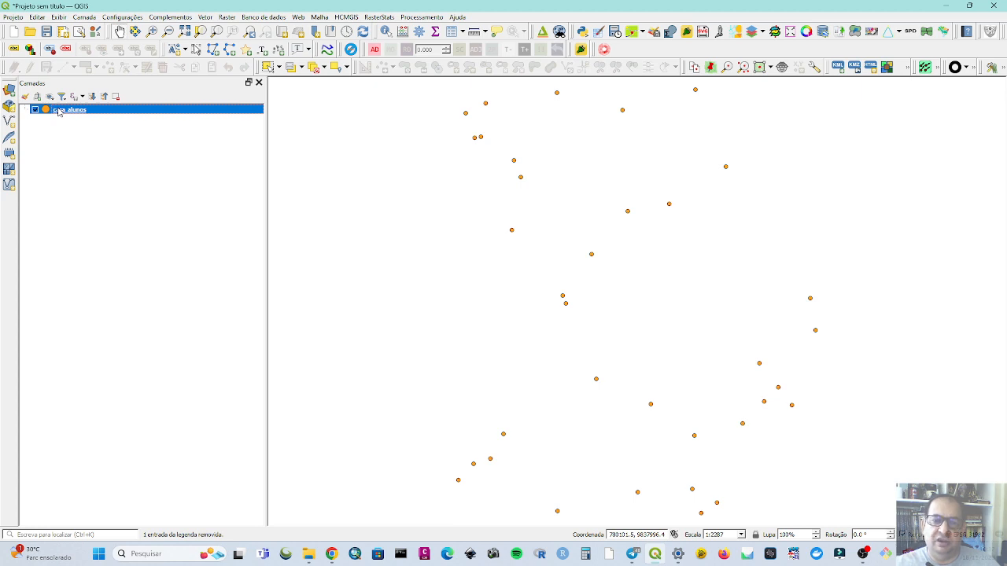
right_click(59, 111)
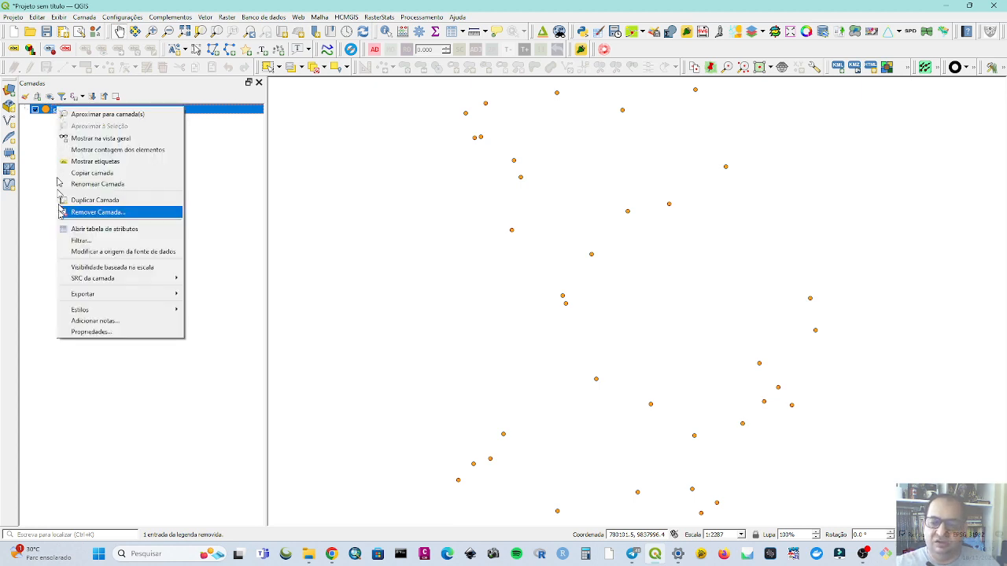
mouse_move(80, 297)
click(208, 296)
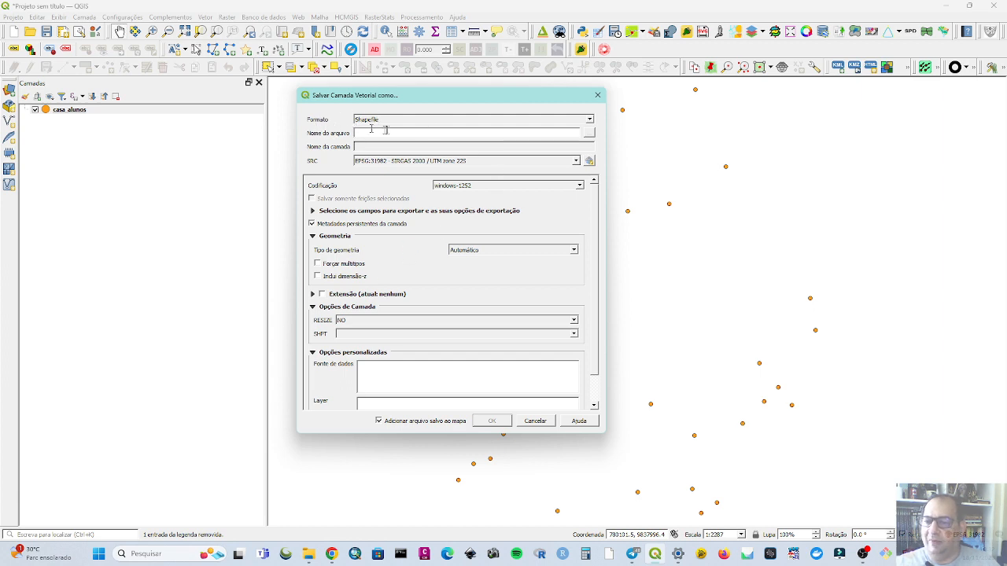
click(587, 120)
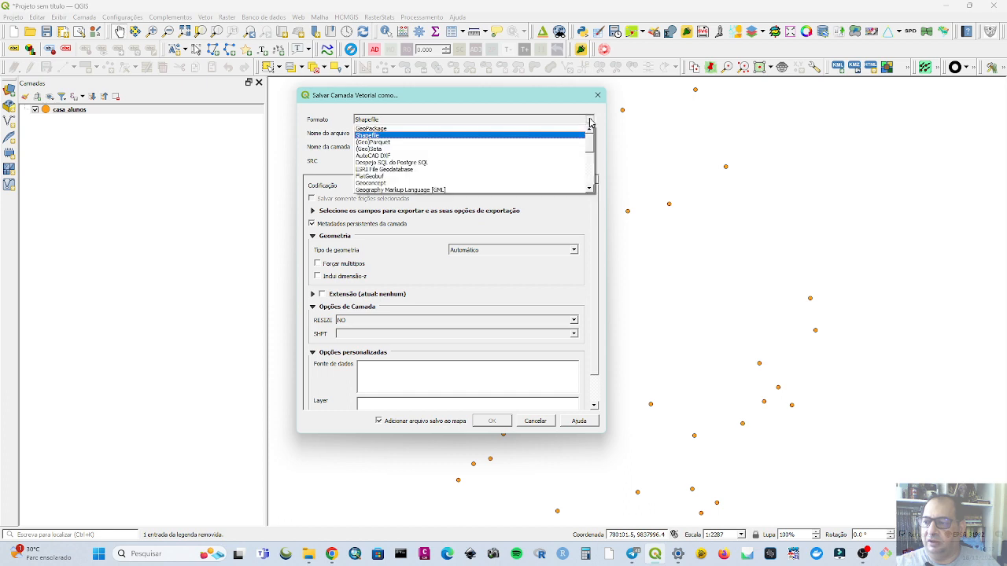
click(543, 101)
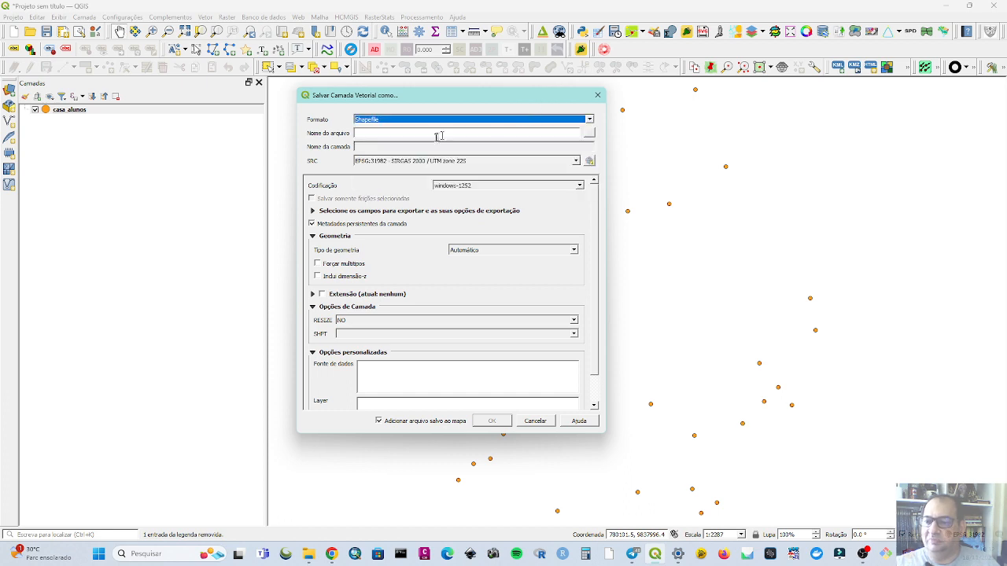
click(589, 133)
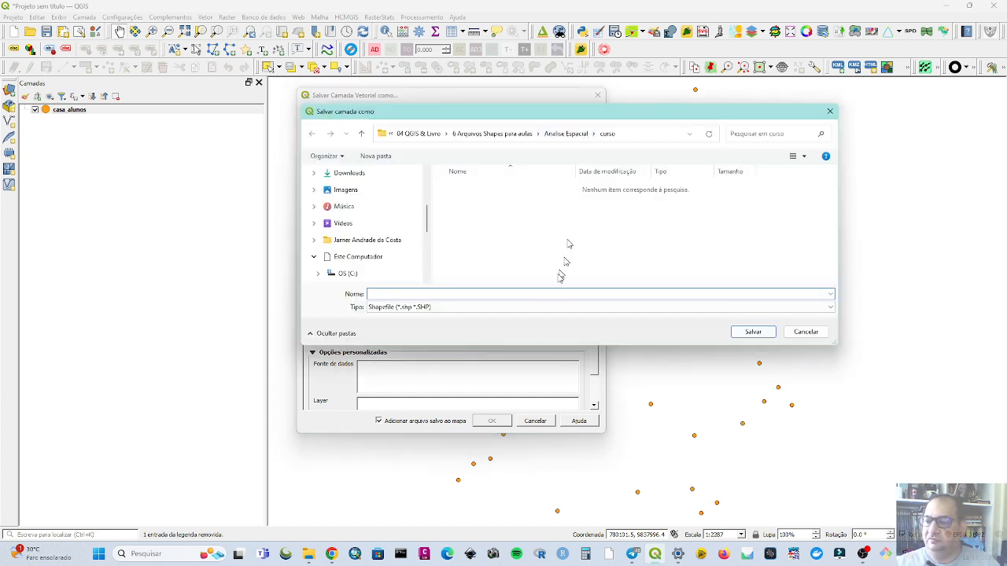
text(curso\Cas)
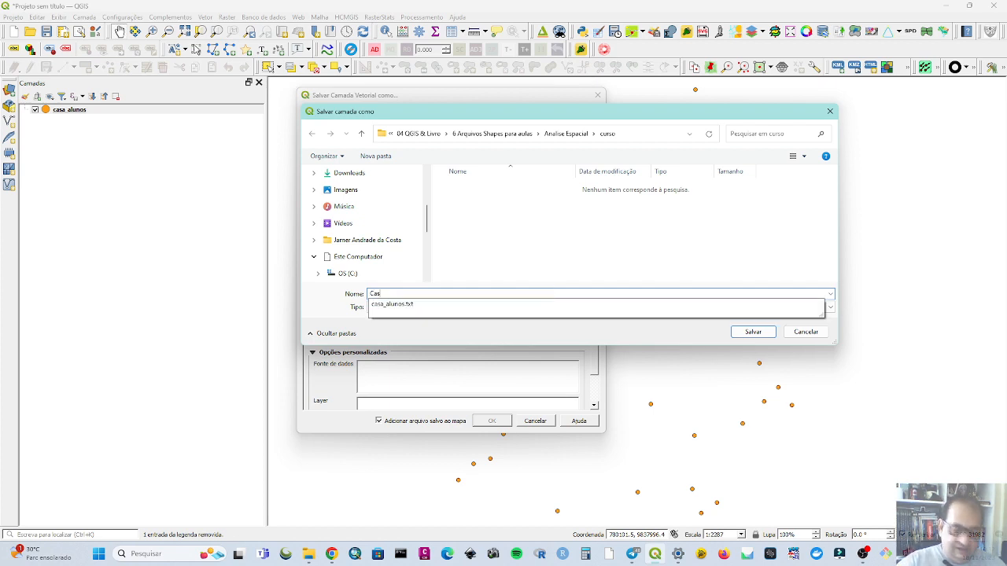
text(as)
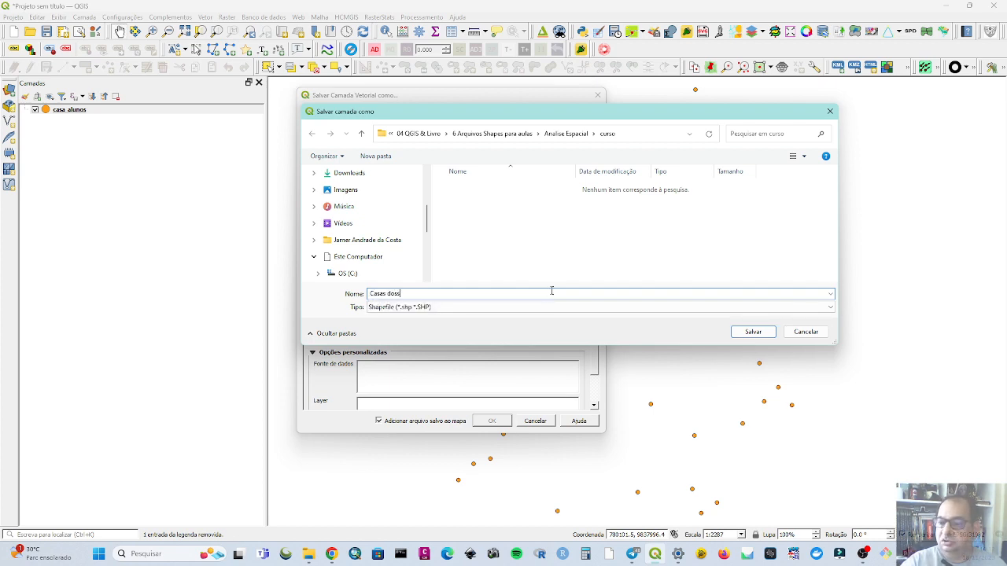
text( dos Alunos)
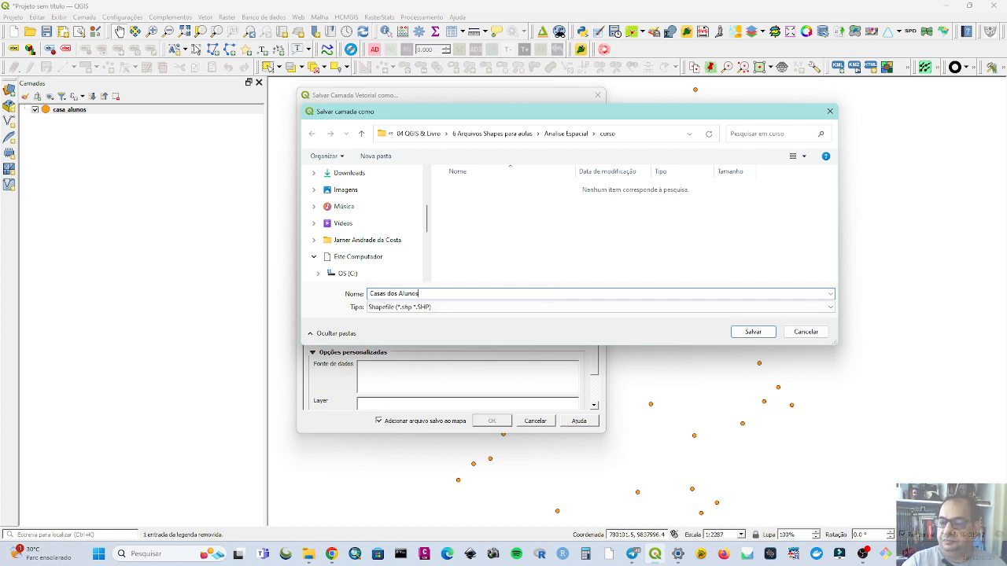
key(Return)
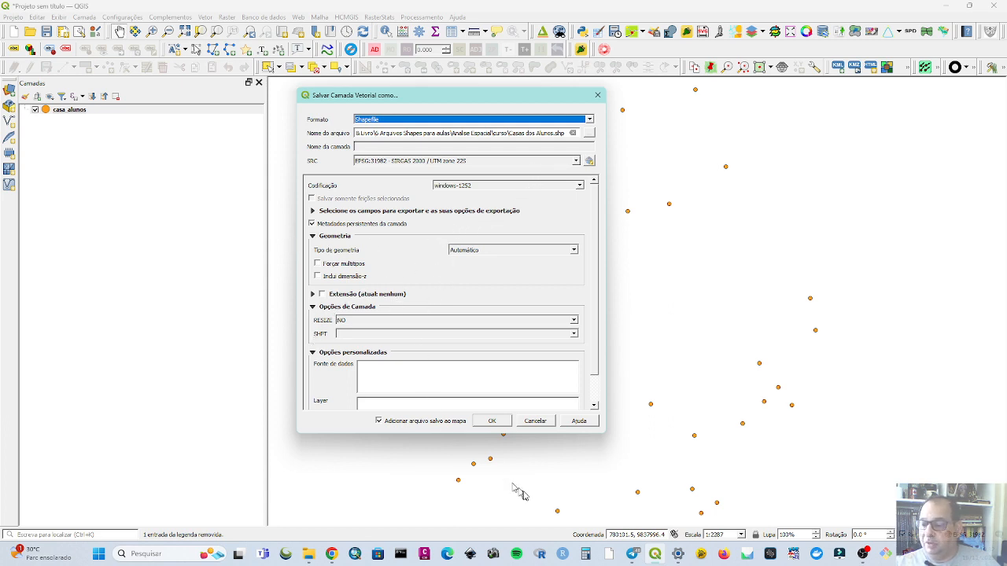
click(492, 422)
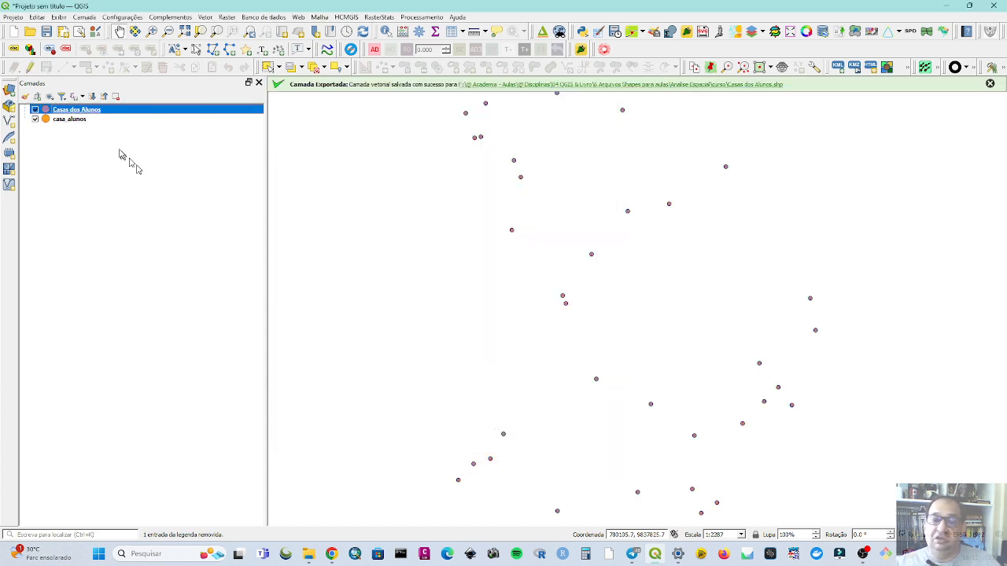
Remove the original casa_alunos text layer from the project and dismiss the export message.
click(72, 120)
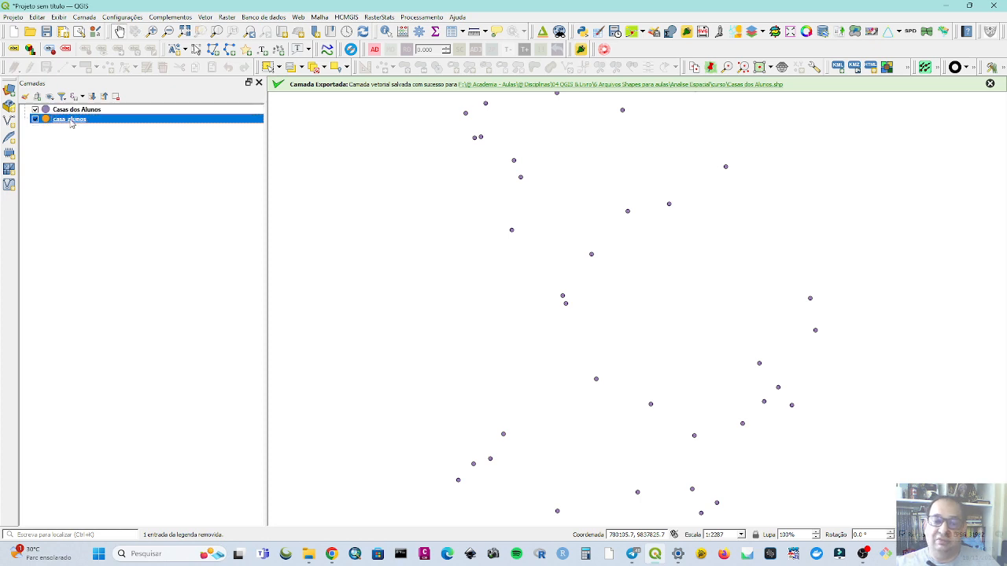
right_click(71, 122)
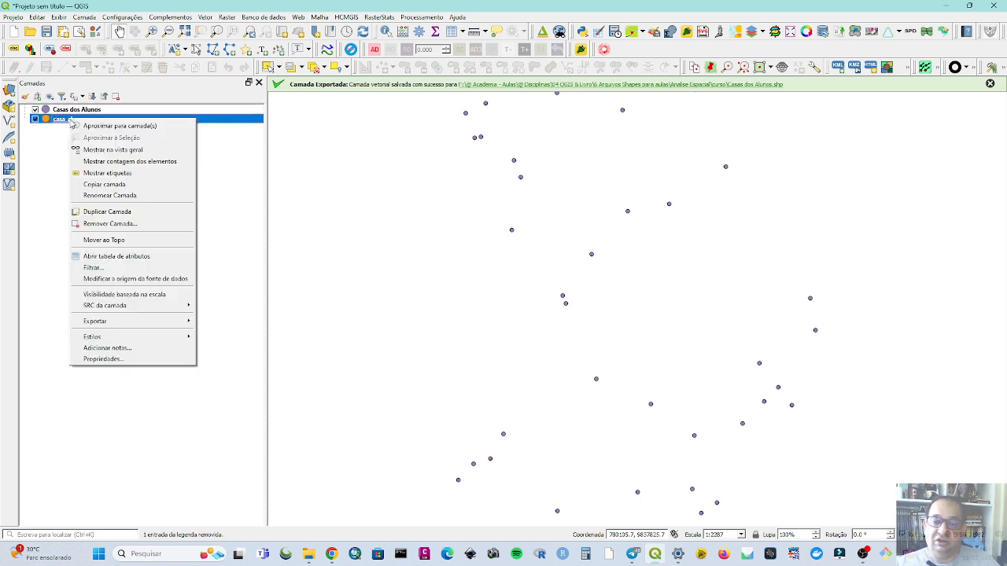
click(154, 224)
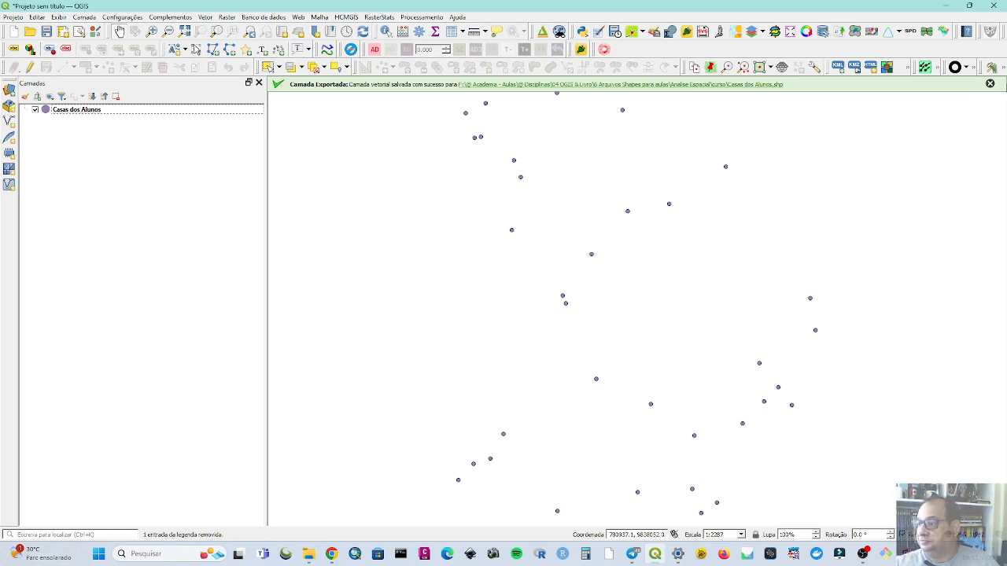
click(991, 85)
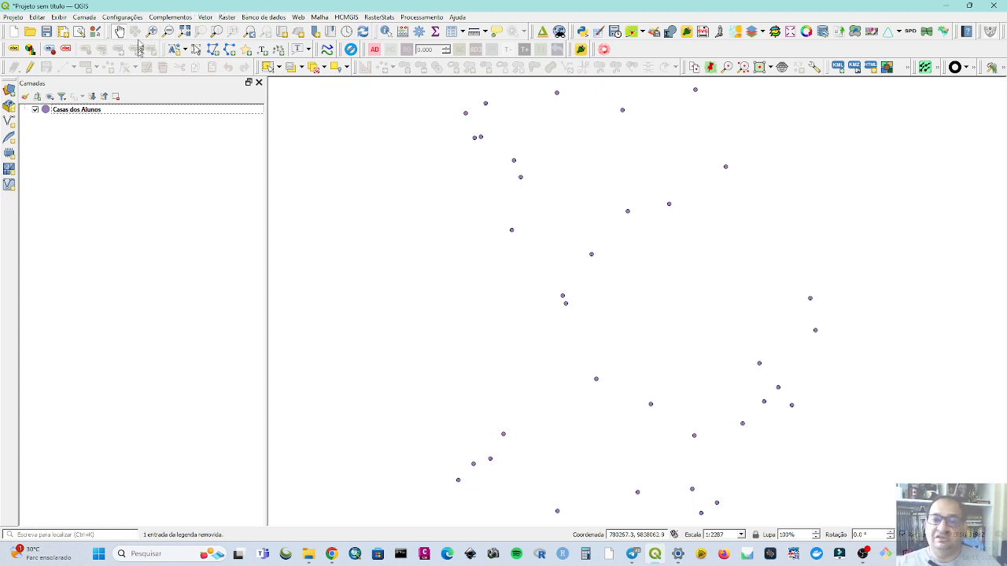
Calculate the mean coordinates of the Casas dos Alunos layer, saving the output as "Ponto Media Geometrica.shp" in the curso folder.
click(201, 17)
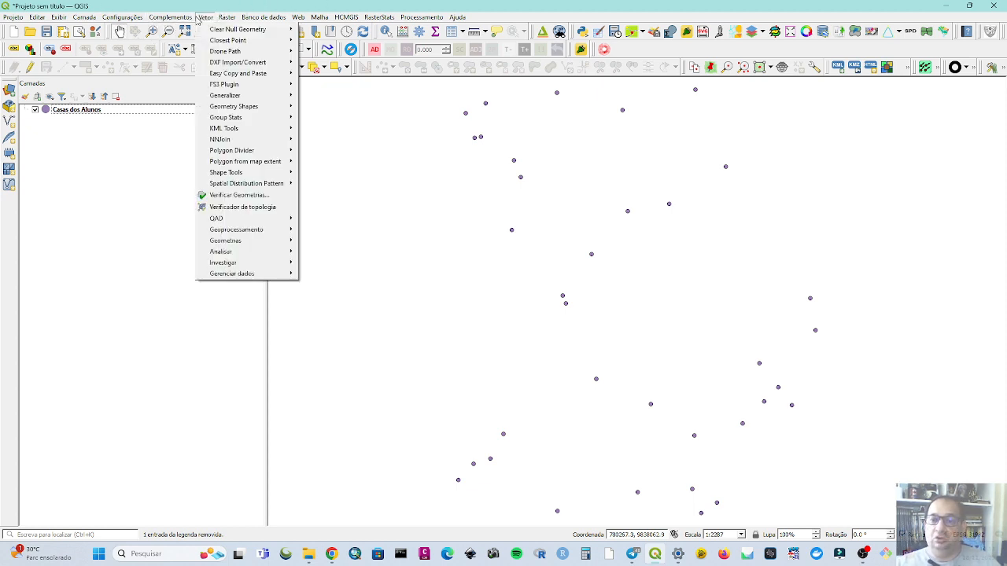
mouse_move(240, 243)
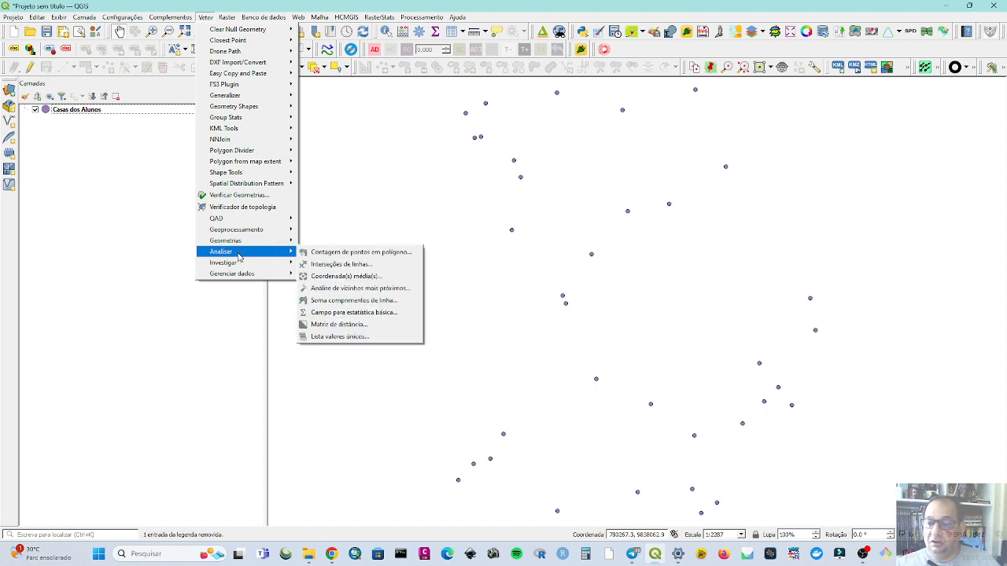
click(334, 279)
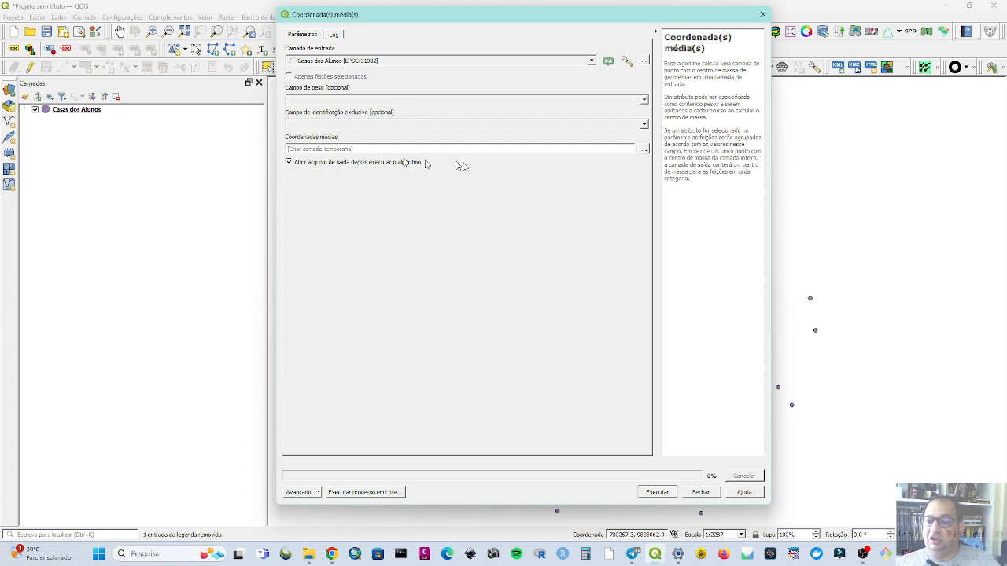
click(644, 148)
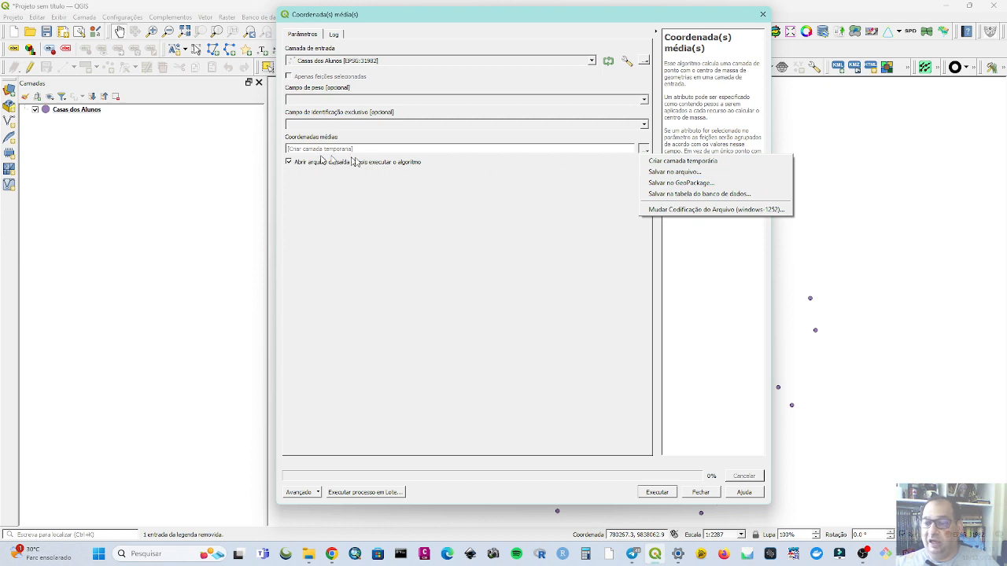
click(681, 172)
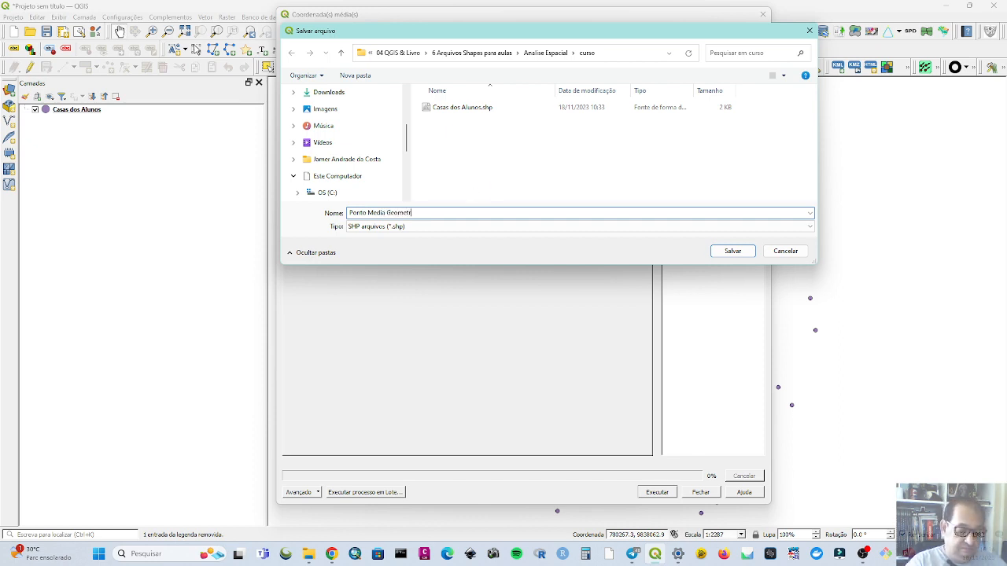
key(Return)
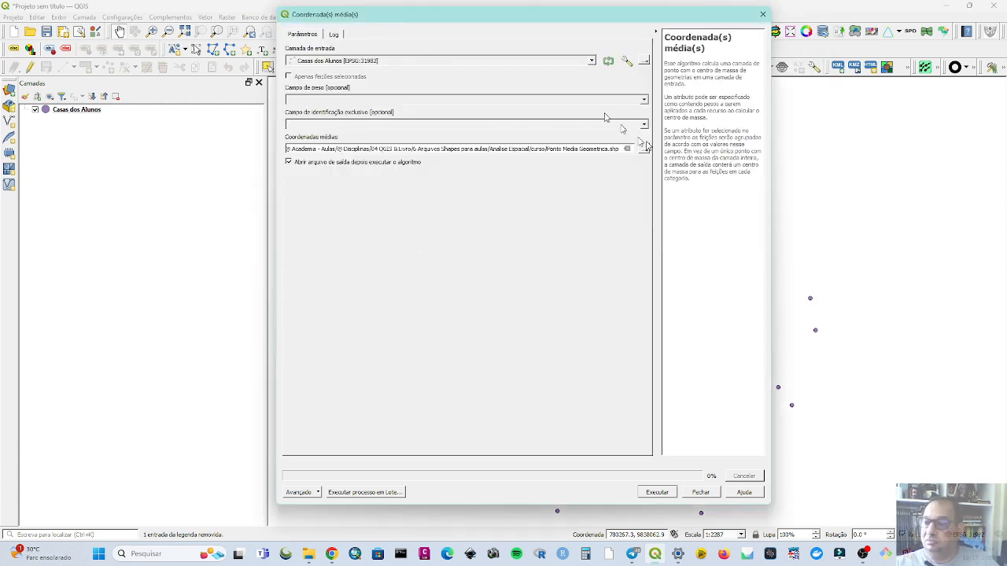
click(655, 493)
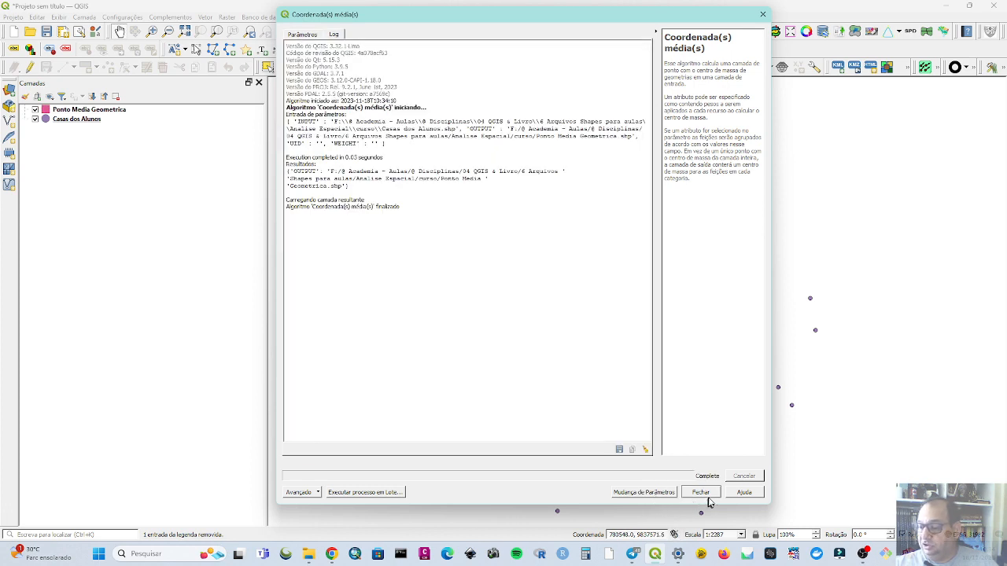
click(700, 492)
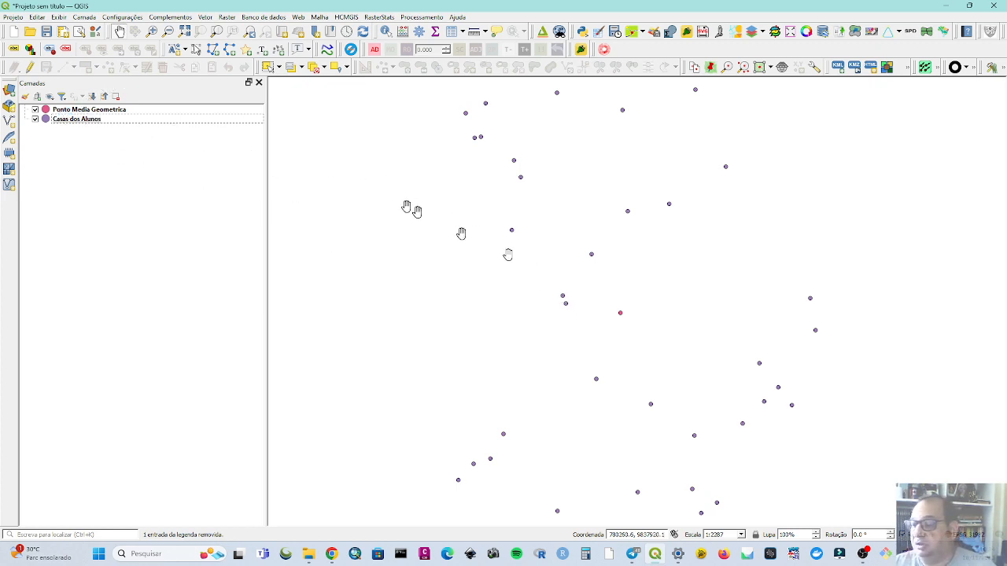
Style the Casas dos Alunos layer with the shield disability marker symbol.
click(57, 119)
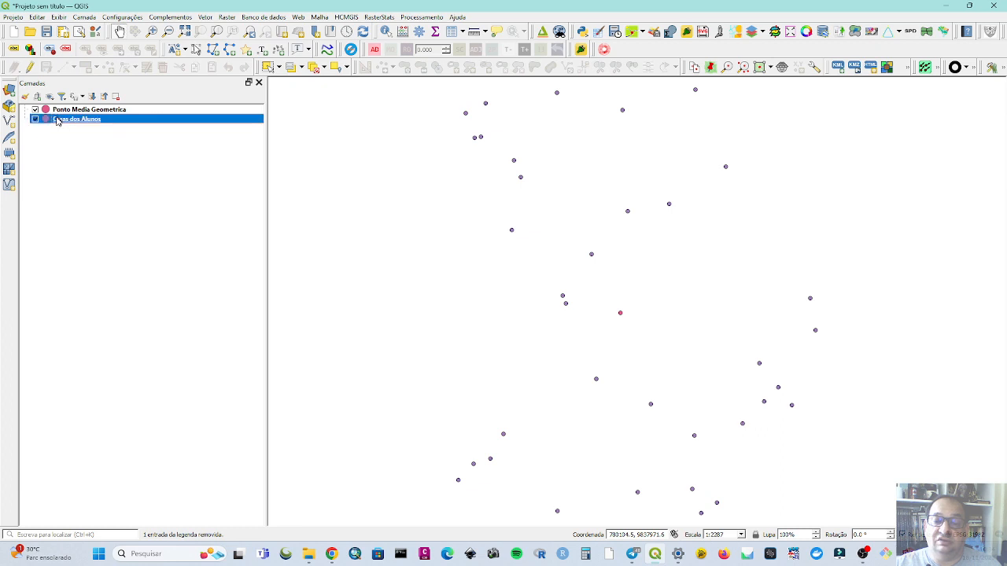
double_click(57, 119)
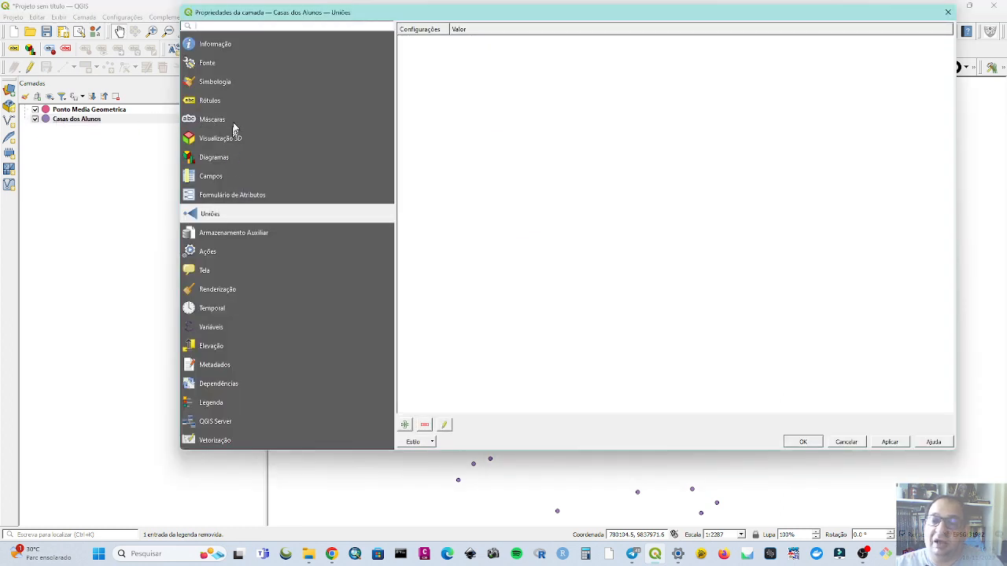
click(214, 82)
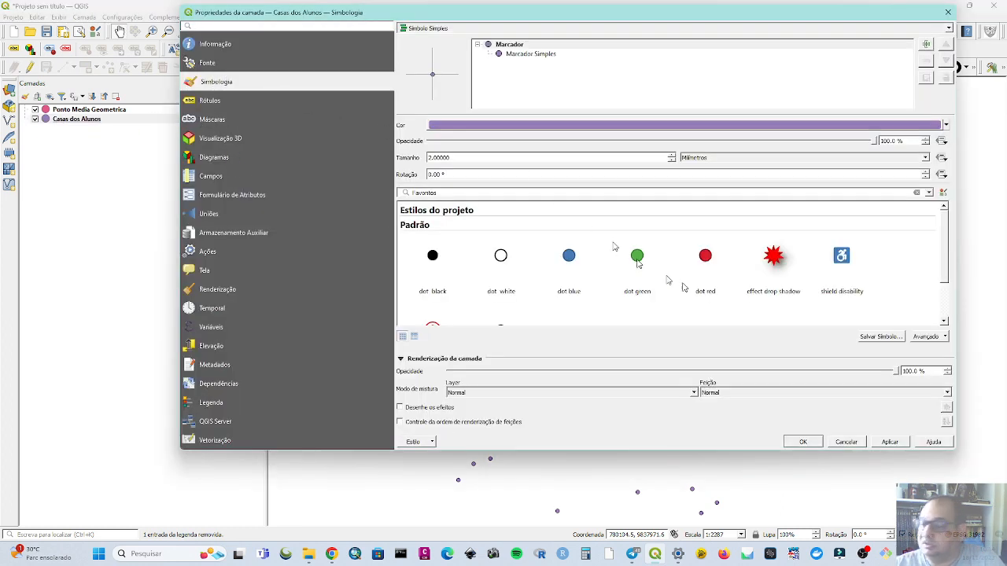
drag(943, 248, 944, 269)
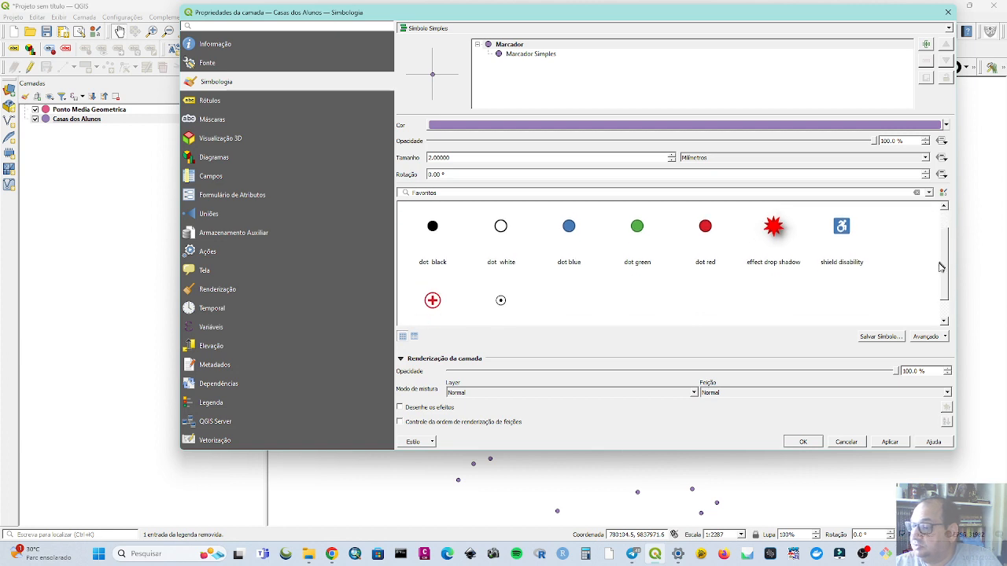
click(842, 226)
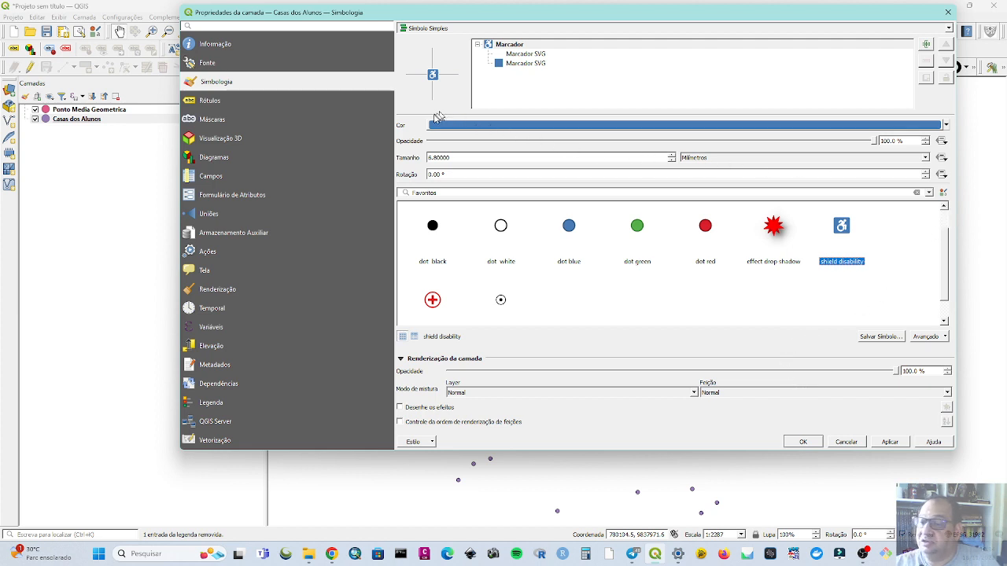
click(450, 160)
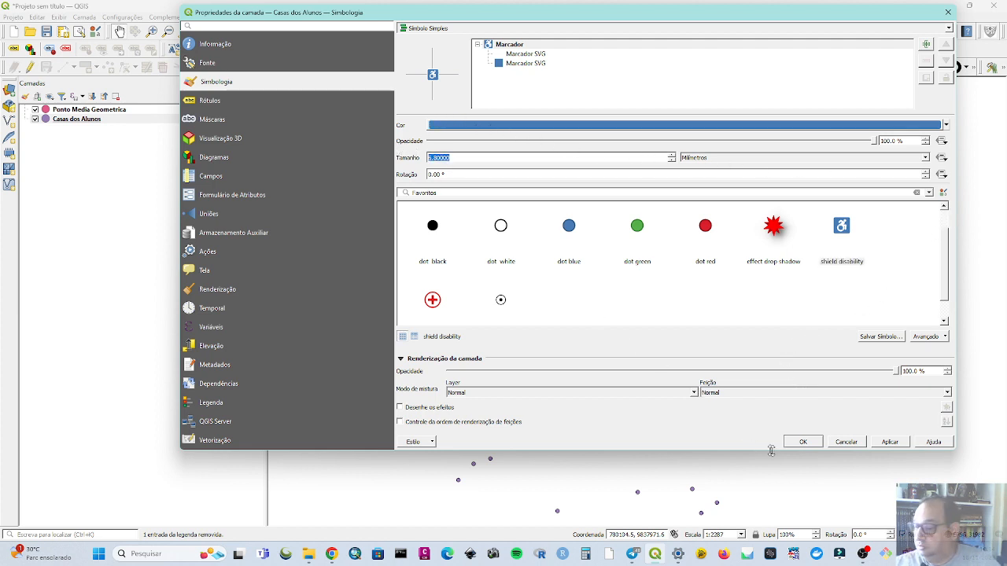
click(806, 441)
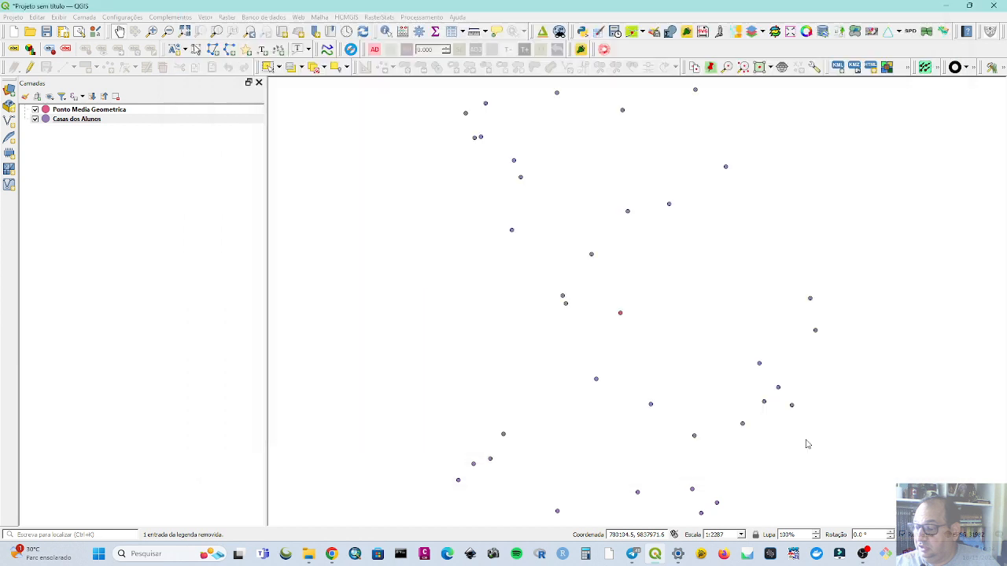
Style the Ponto Media Geometrica layer with the effect drop shadow marker symbol.
click(107, 111)
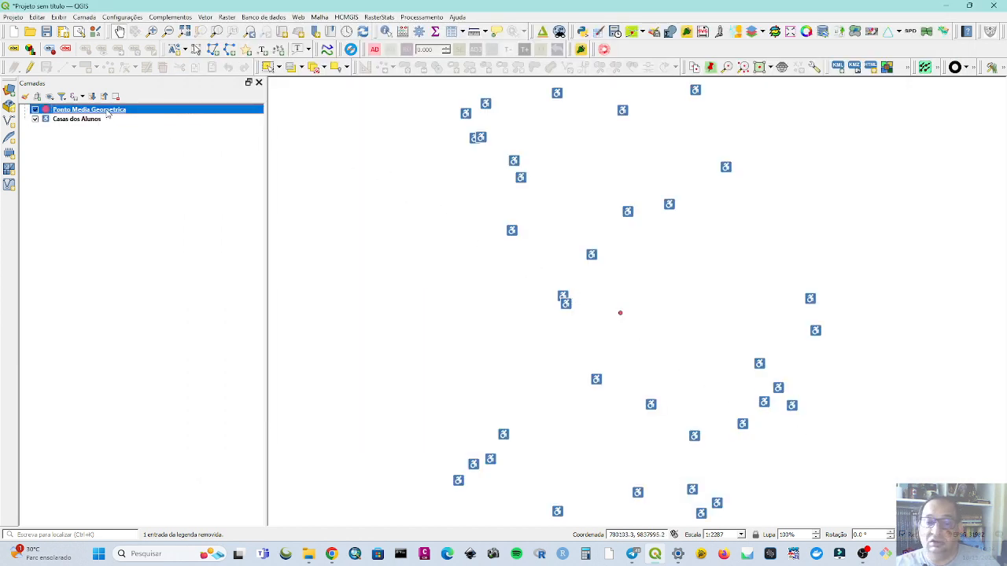
double_click(107, 110)
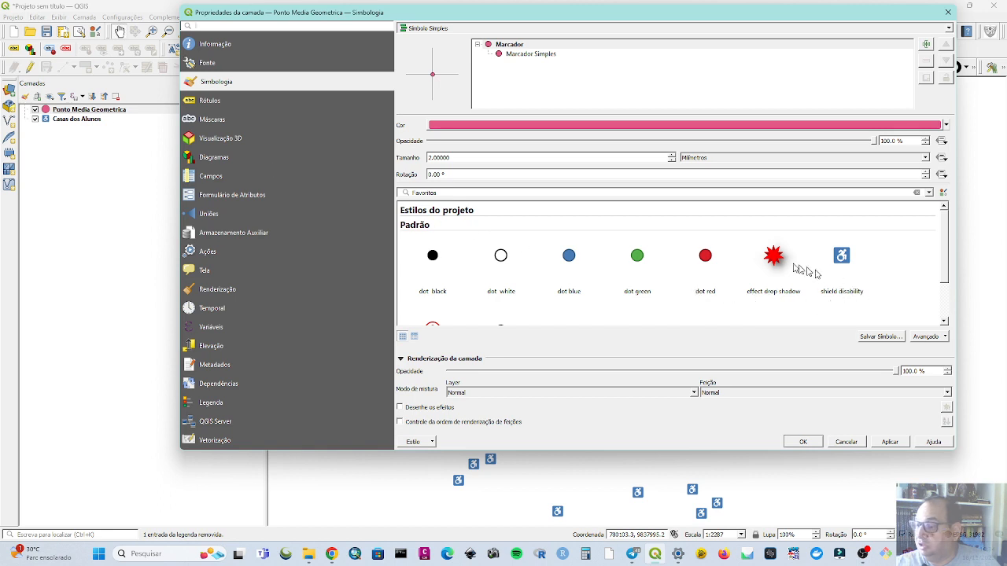
click(799, 269)
click(802, 441)
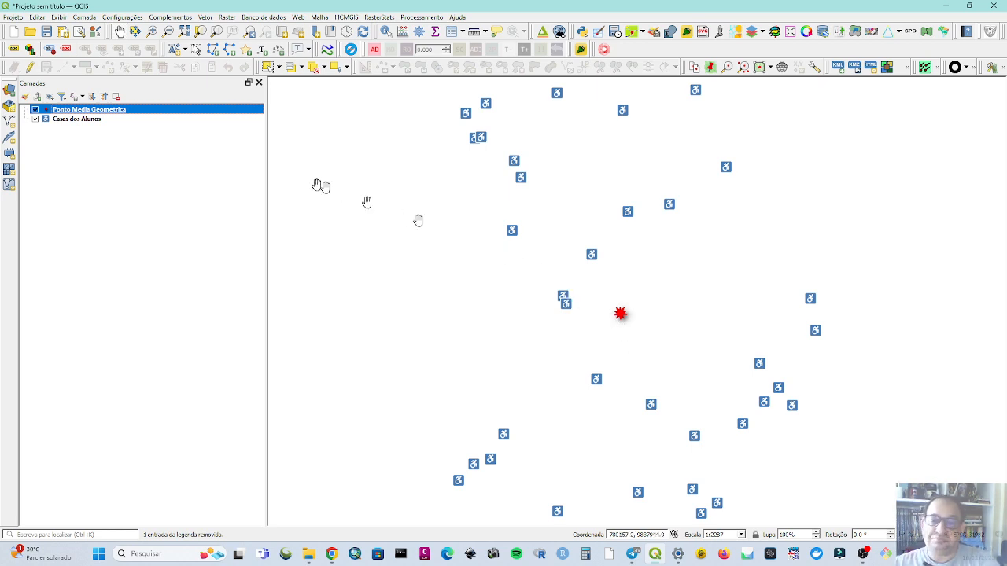
Change the Casas dos Alunos layer's marker to the dot green symbol and apply it.
click(74, 121)
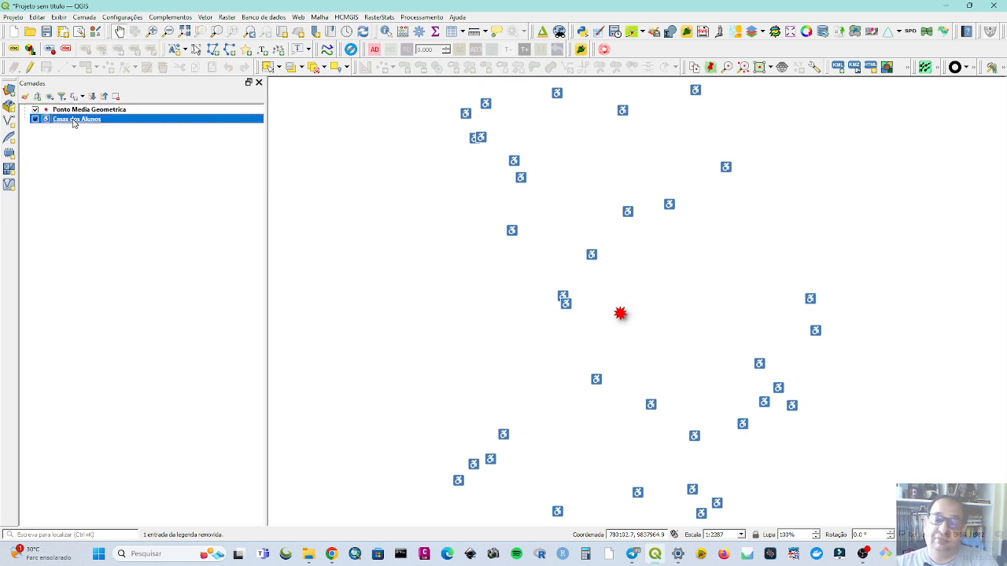
double_click(74, 121)
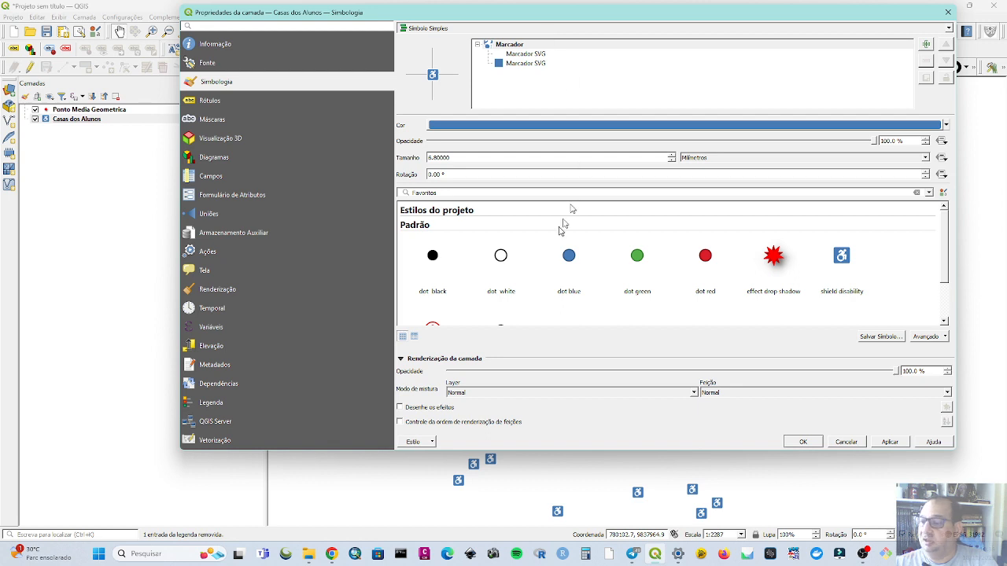
click(634, 266)
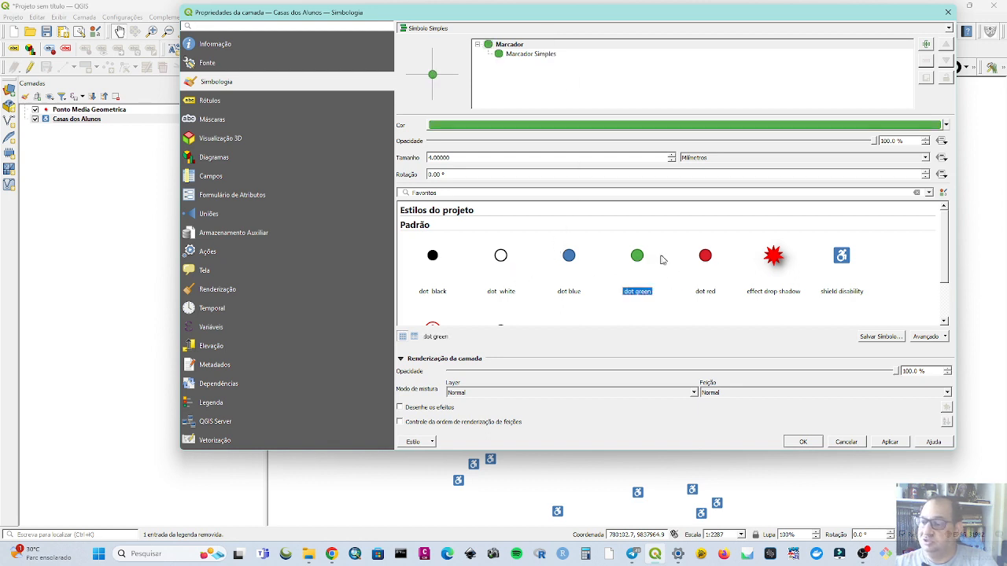
click(890, 442)
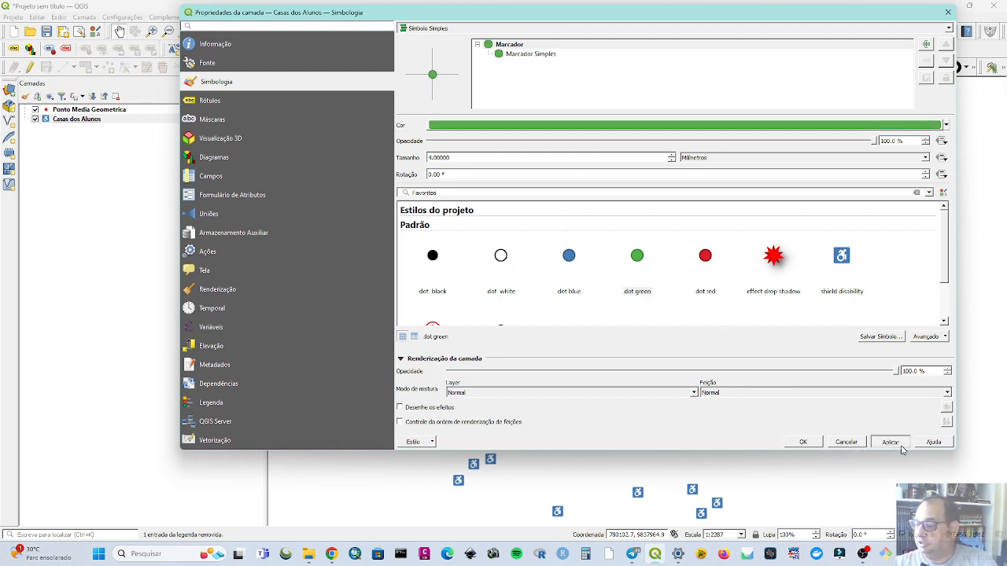
click(798, 442)
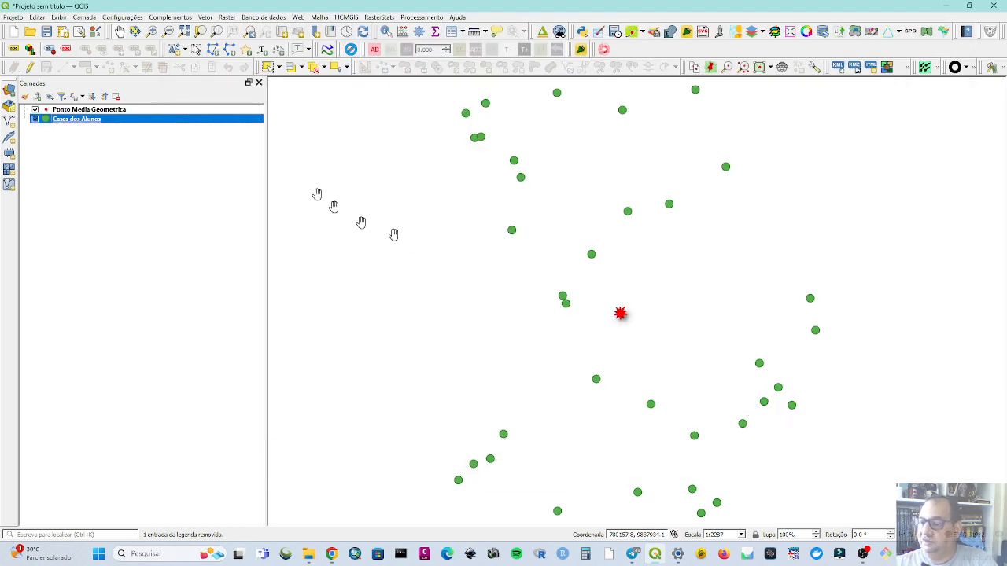
Switch the Casas dos Alunos symbology to Categorized and classify it by the Alunos field.
double_click(134, 121)
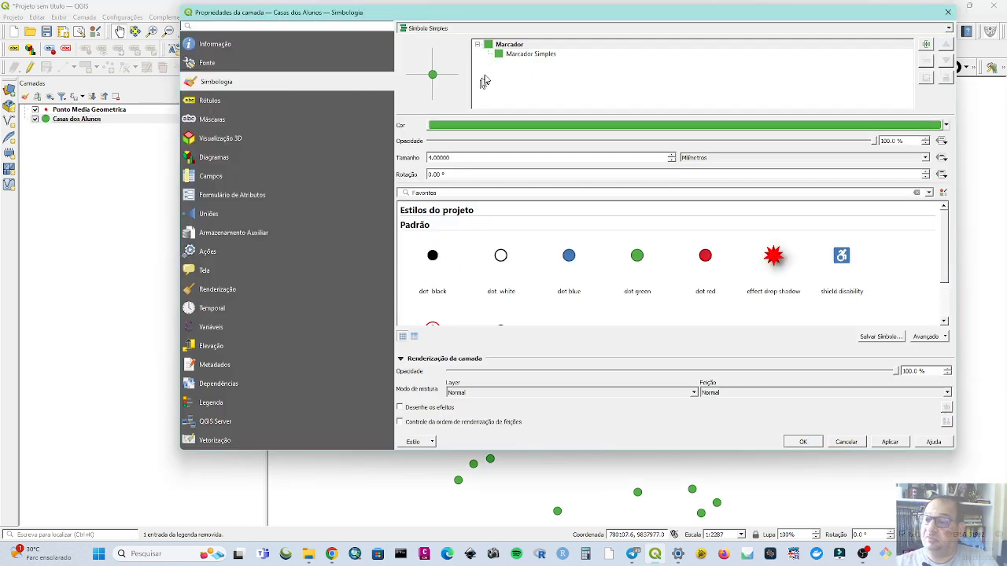
click(445, 30)
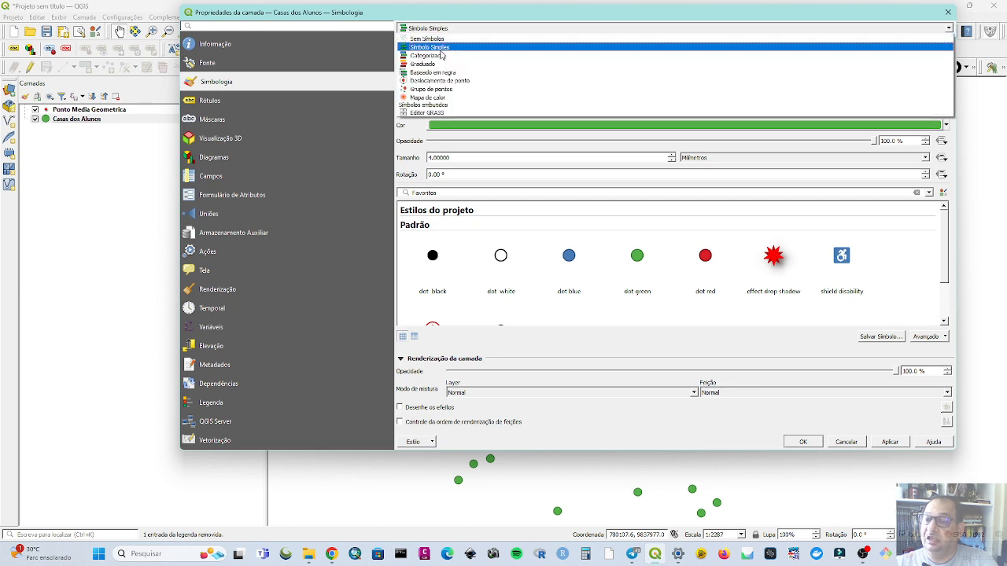
click(440, 57)
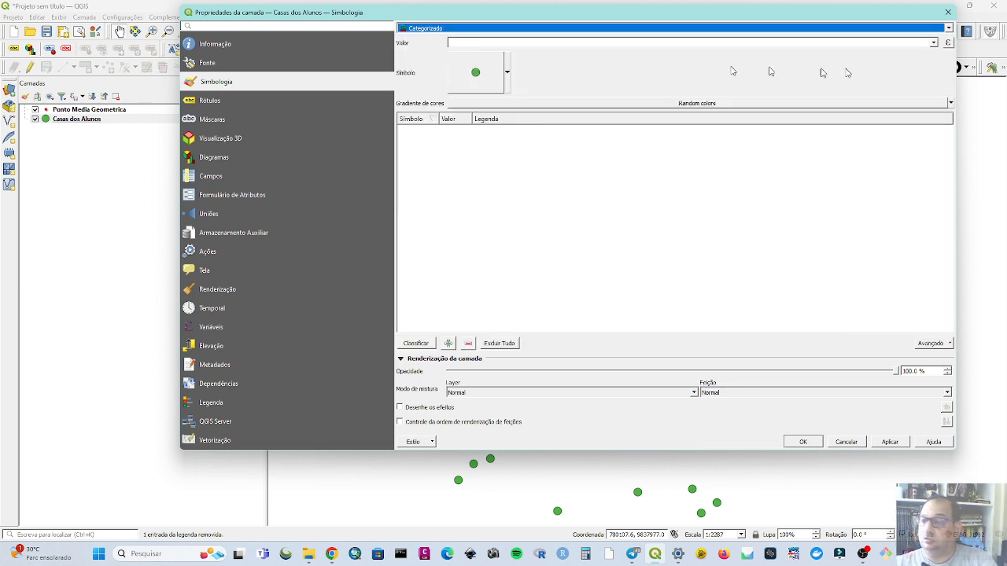
click(935, 43)
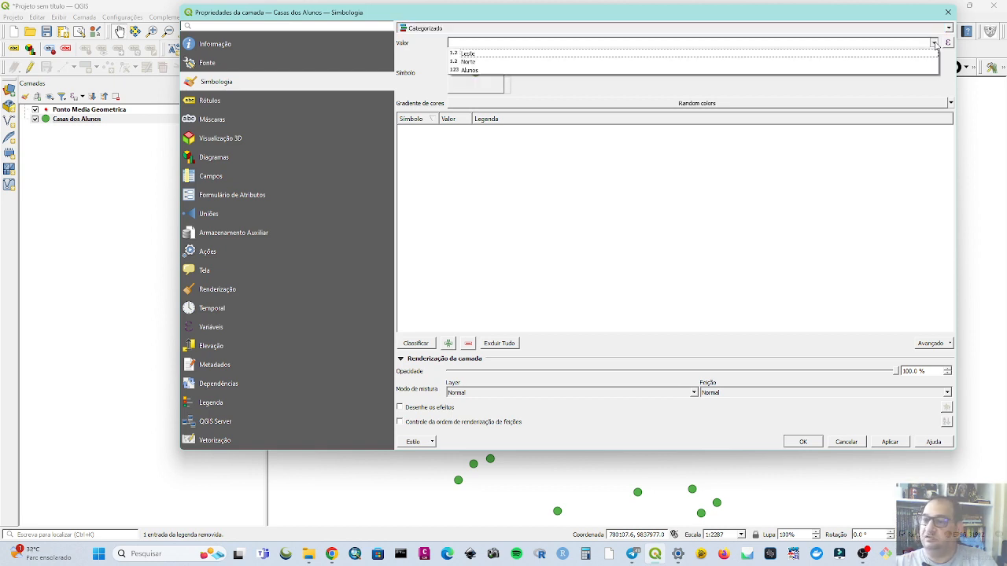
click(492, 71)
click(407, 343)
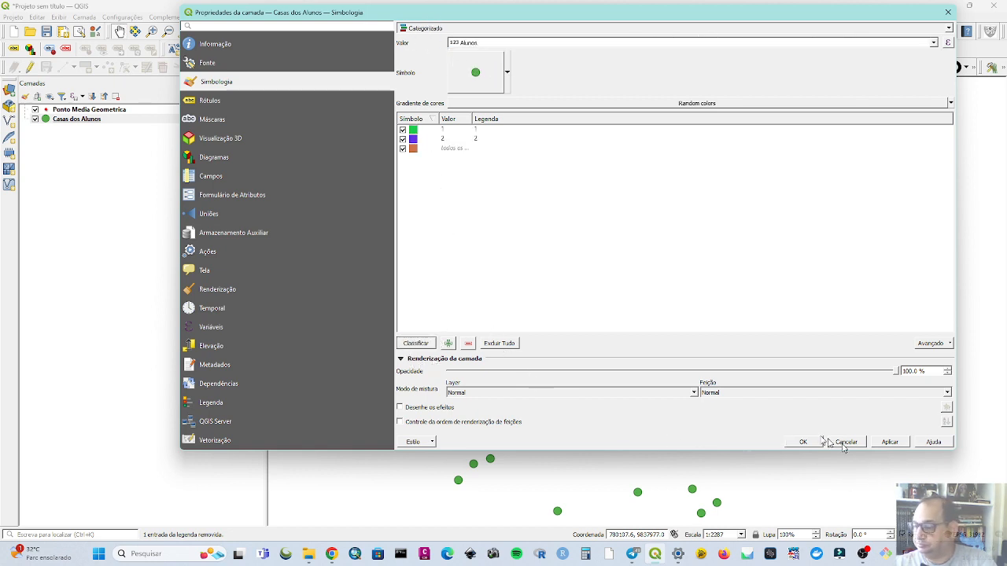
Set the marker color of category 2 to red.
double_click(411, 139)
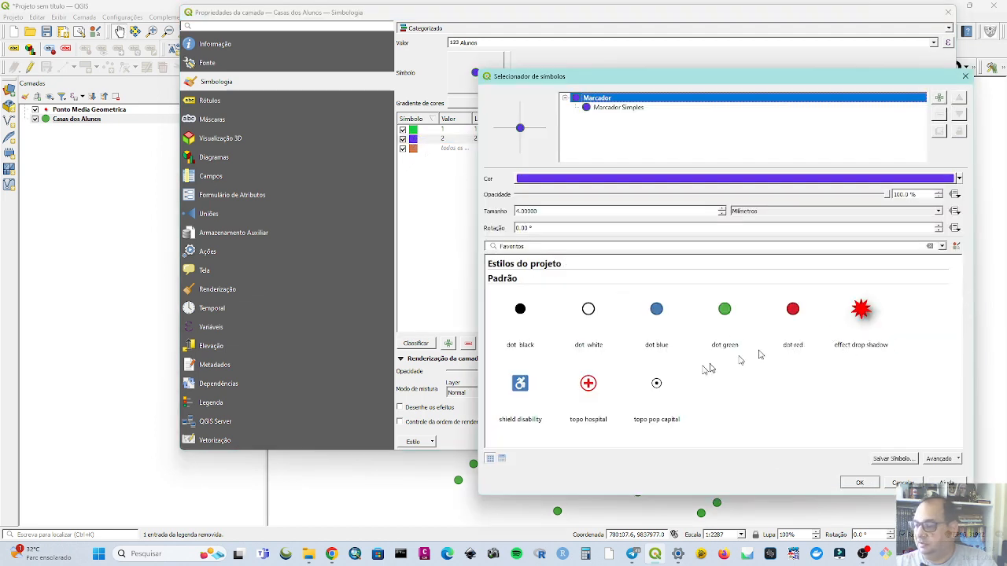
click(550, 184)
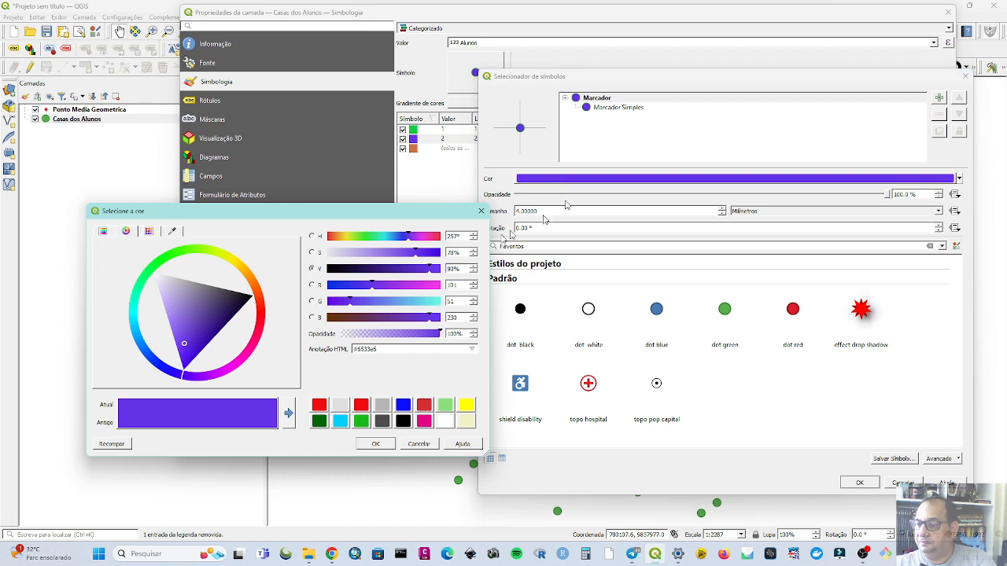
click(319, 406)
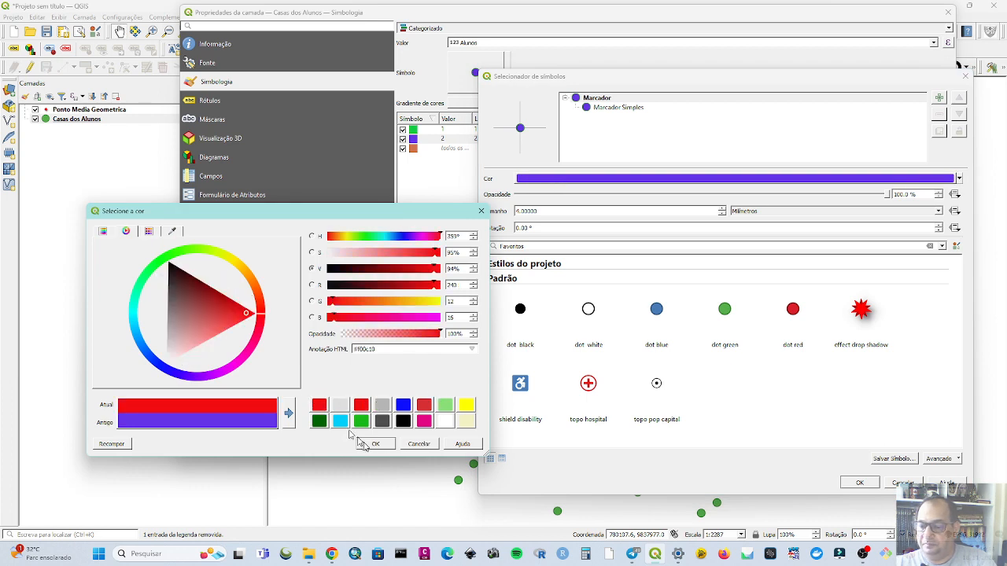
click(381, 445)
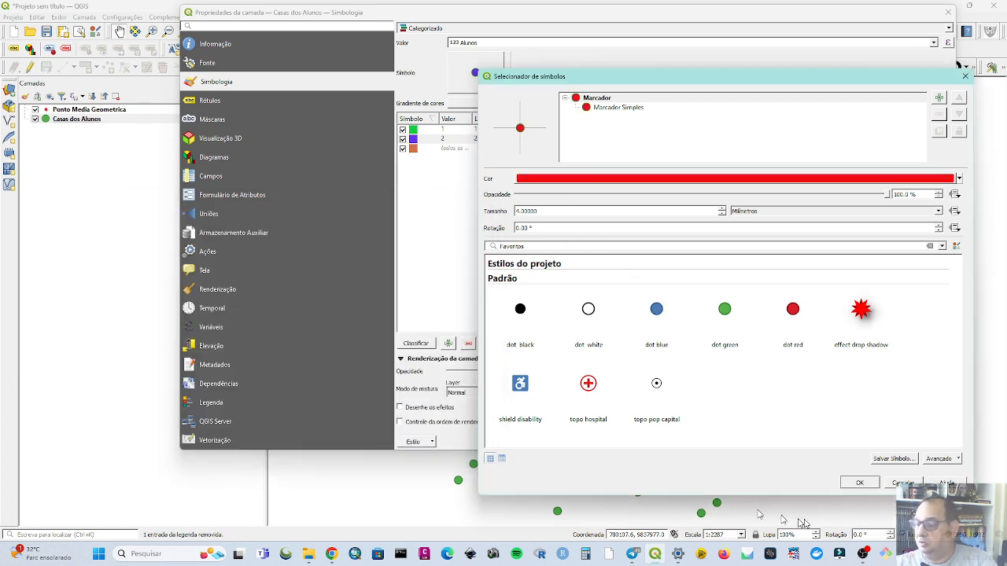
click(859, 482)
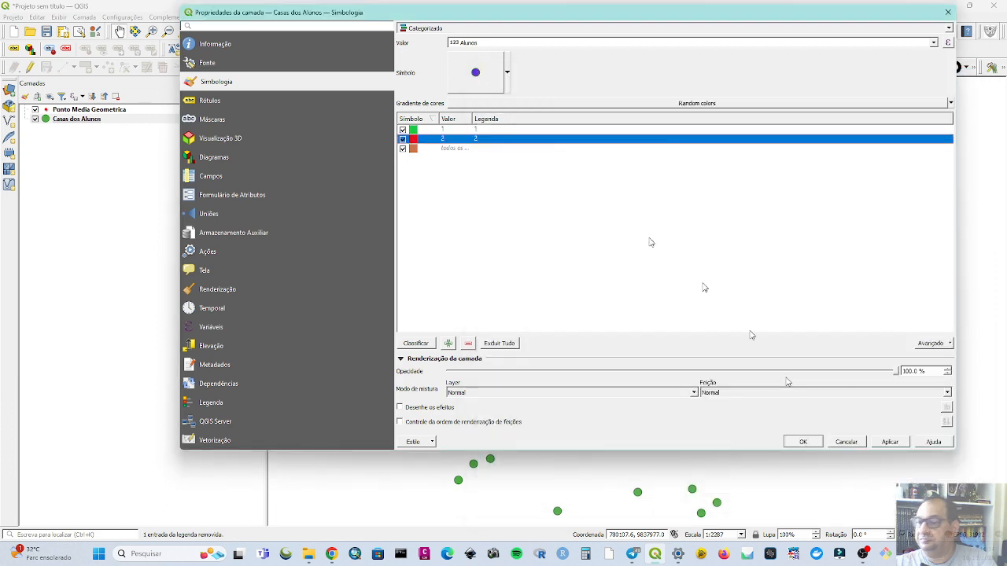
Delete the category for all other values and apply the categorized symbology to the layer.
click(466, 148)
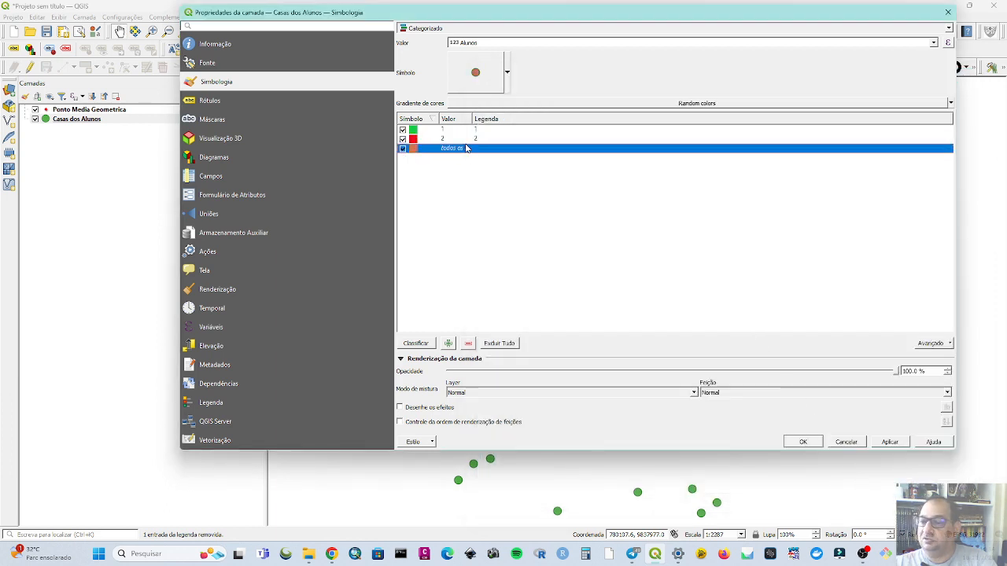
click(467, 343)
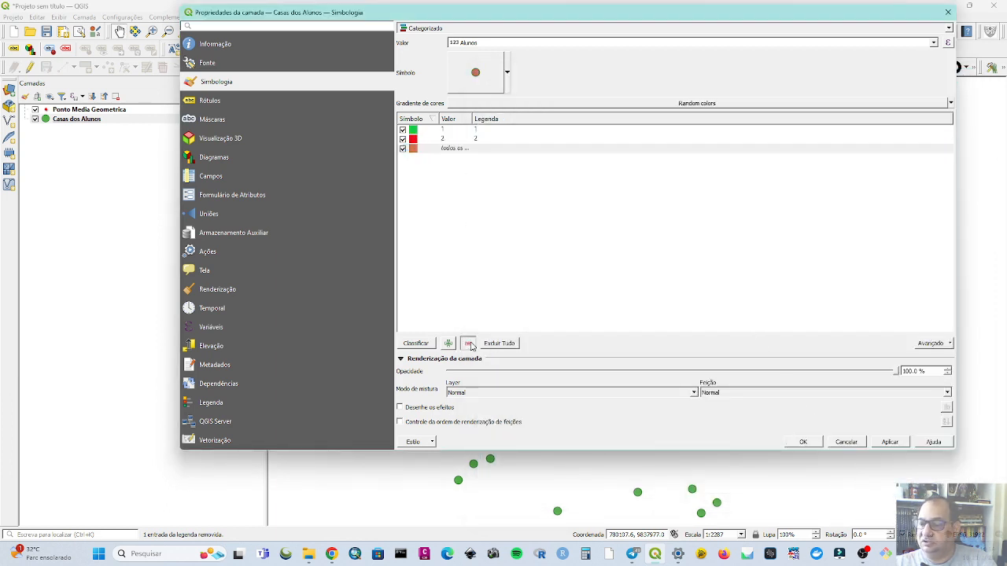
click(800, 444)
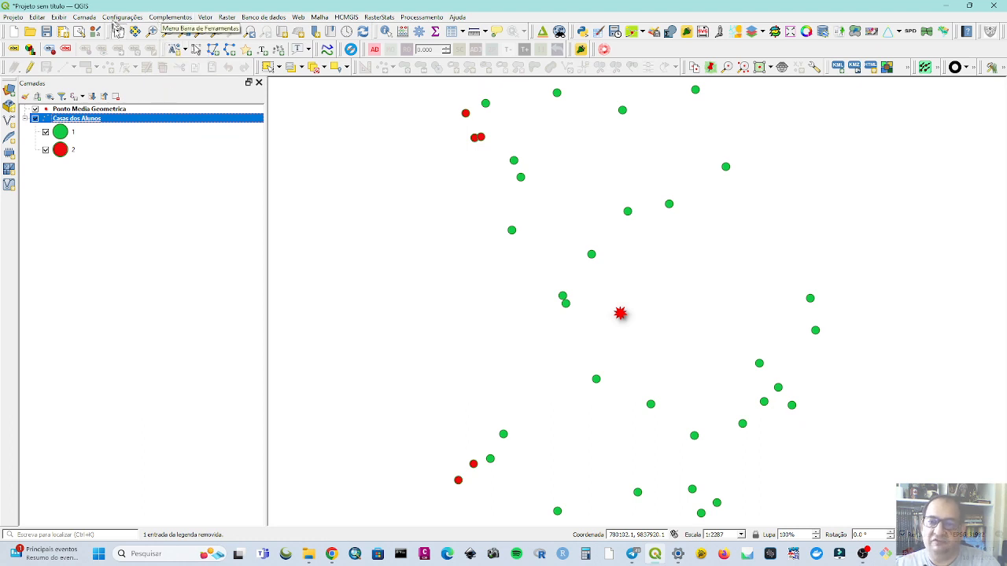
Set up a mean coordinates calculation for Casas dos Alunos with Alunos as the weight field.
click(204, 17)
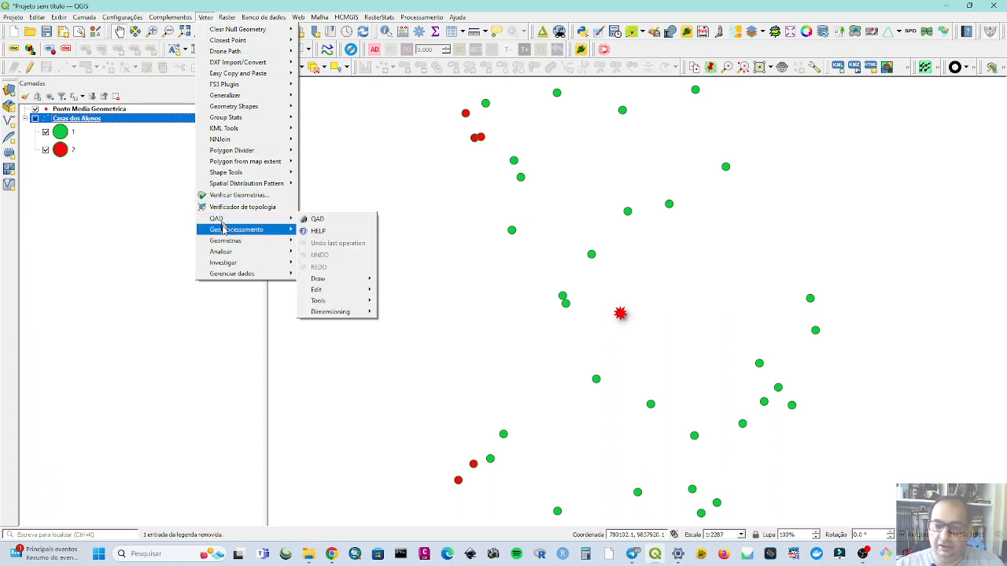
mouse_move(231, 254)
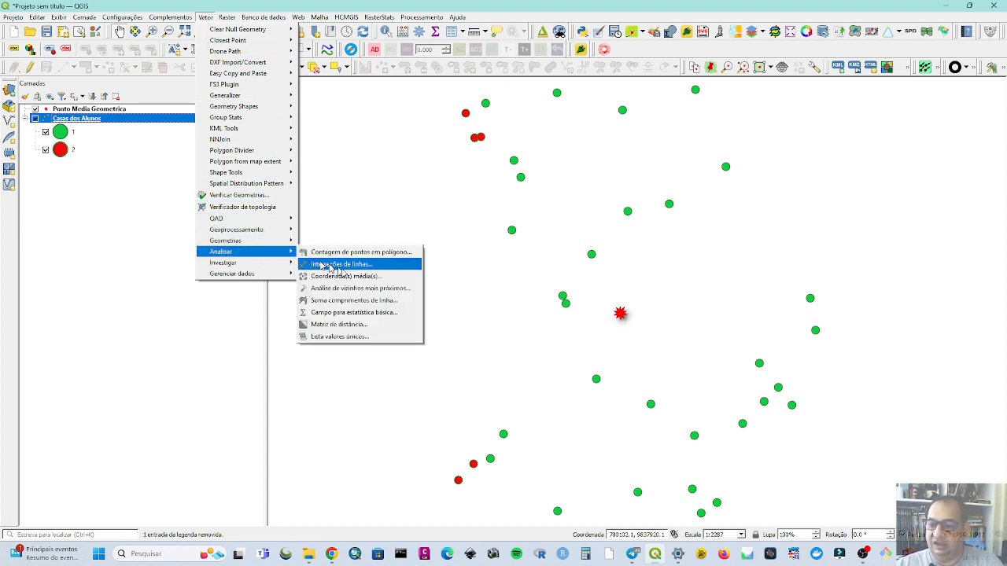
click(366, 276)
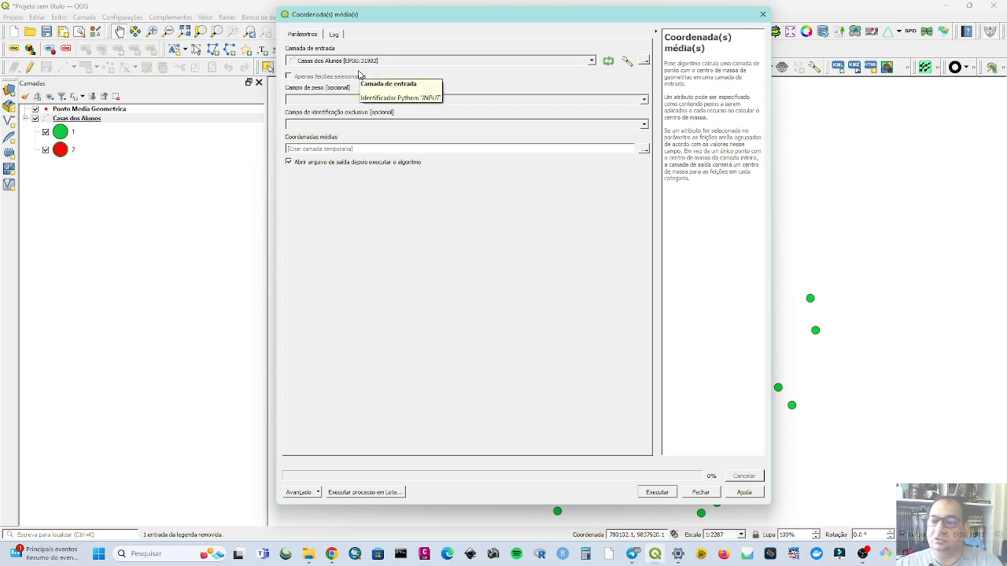
click(312, 101)
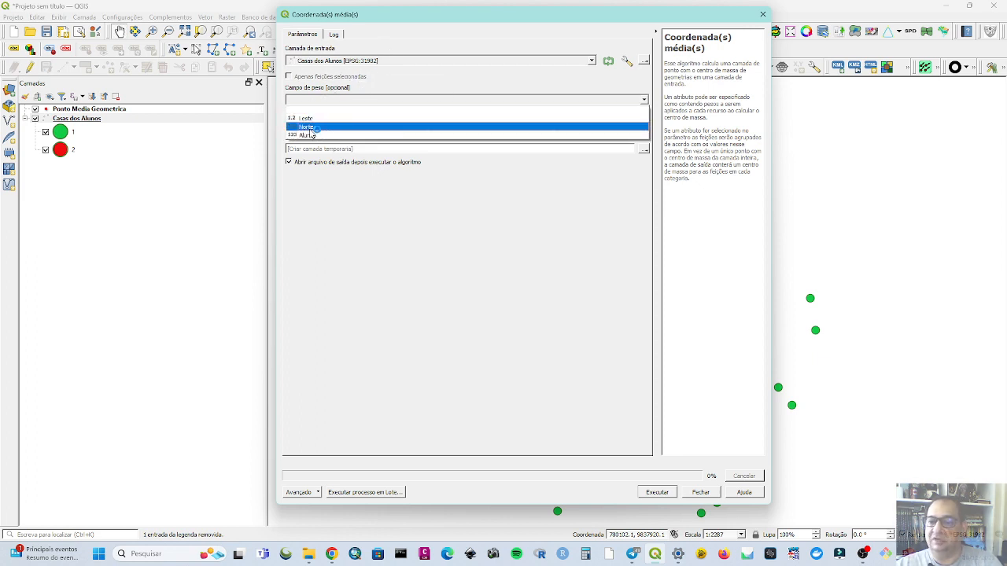
click(308, 136)
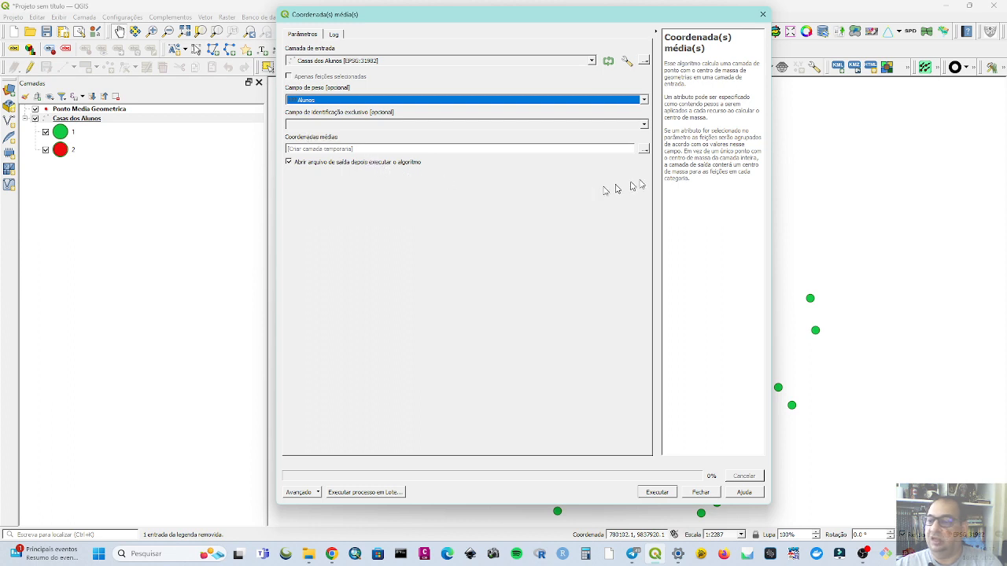
Save the mean coordinates output as Ponto Media Ponderada.shp in the curso folder and run the calculation.
click(644, 150)
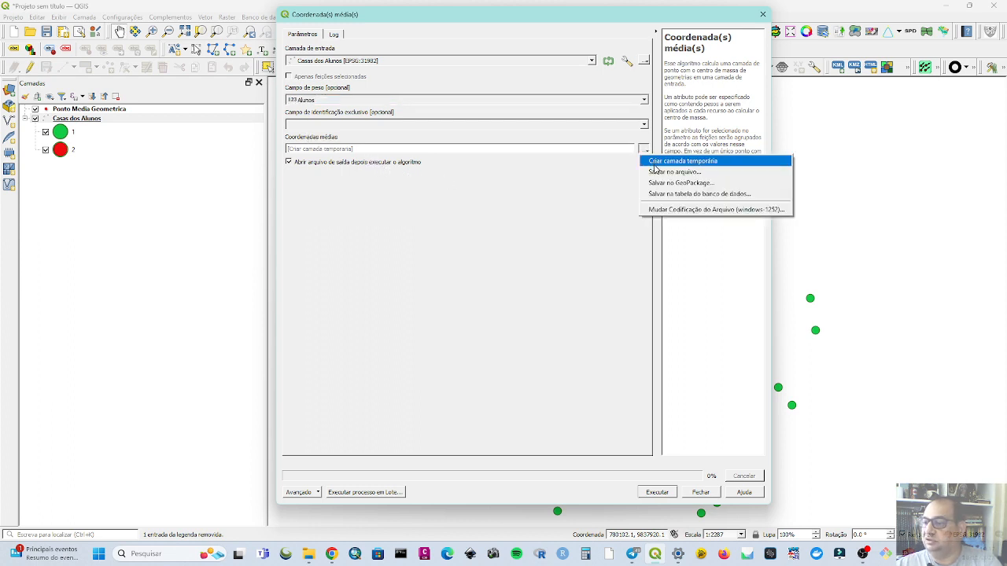
click(656, 171)
click(458, 128)
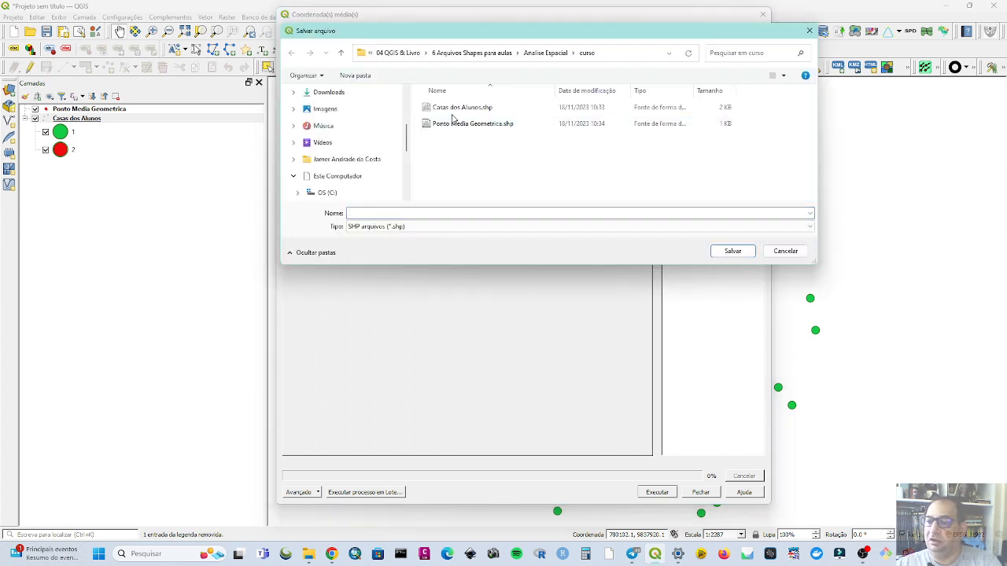
click(397, 212)
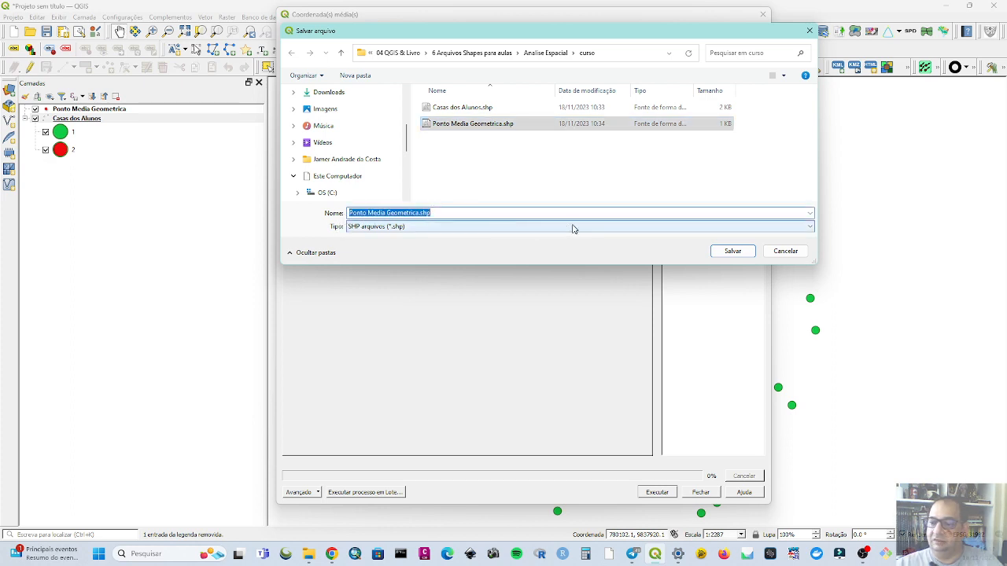
key(Left)
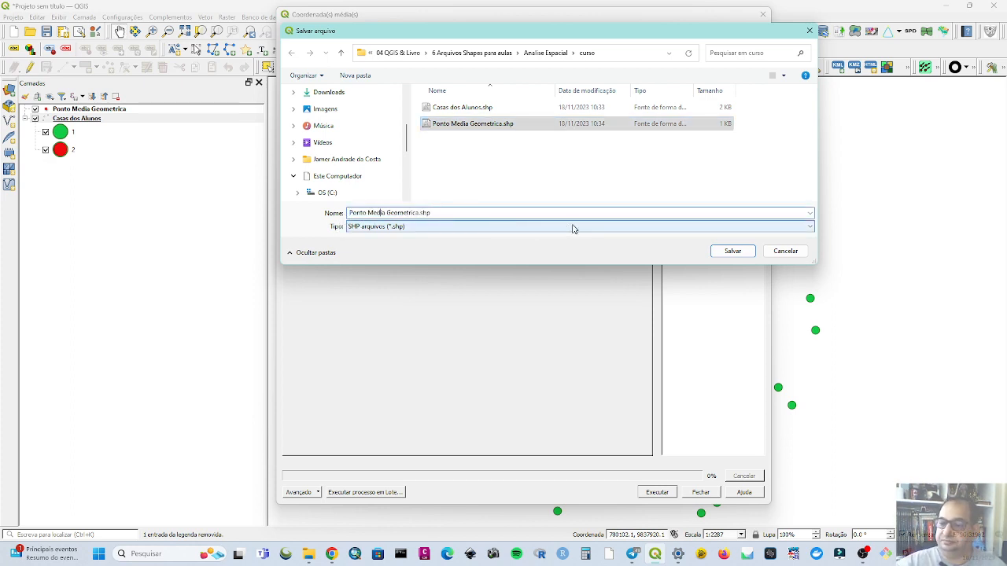
key(Delete)
key(Delete)
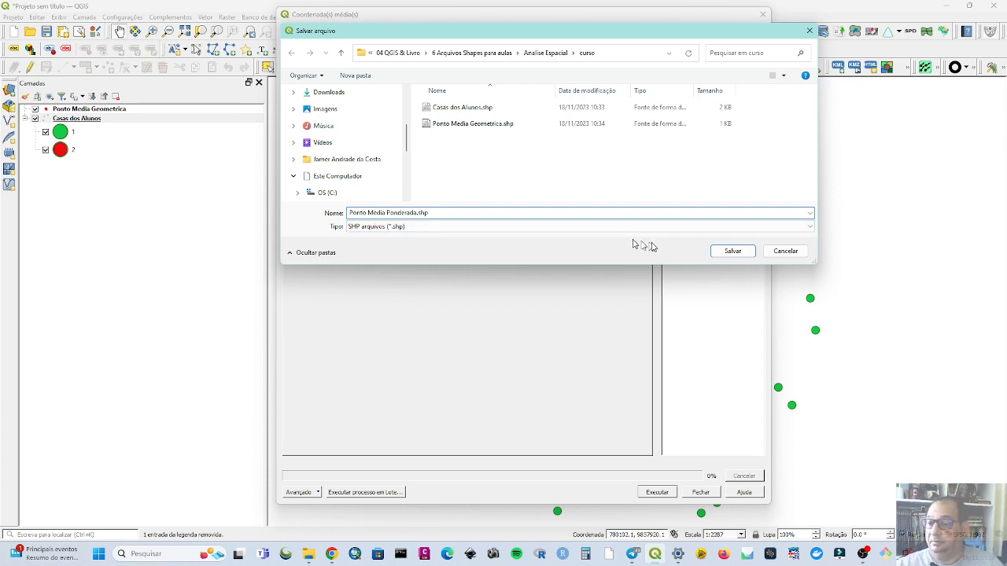
click(732, 251)
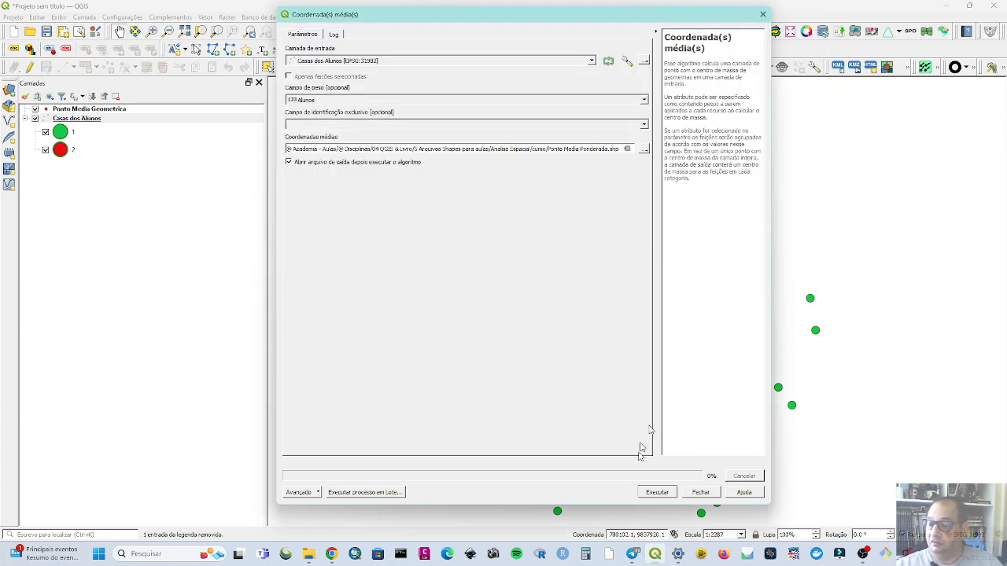
click(656, 492)
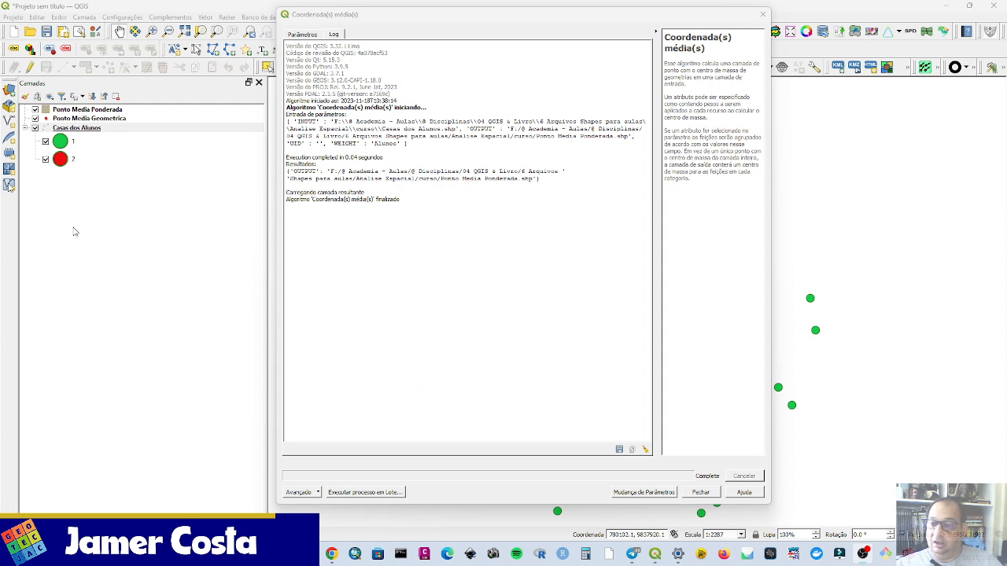
click(699, 494)
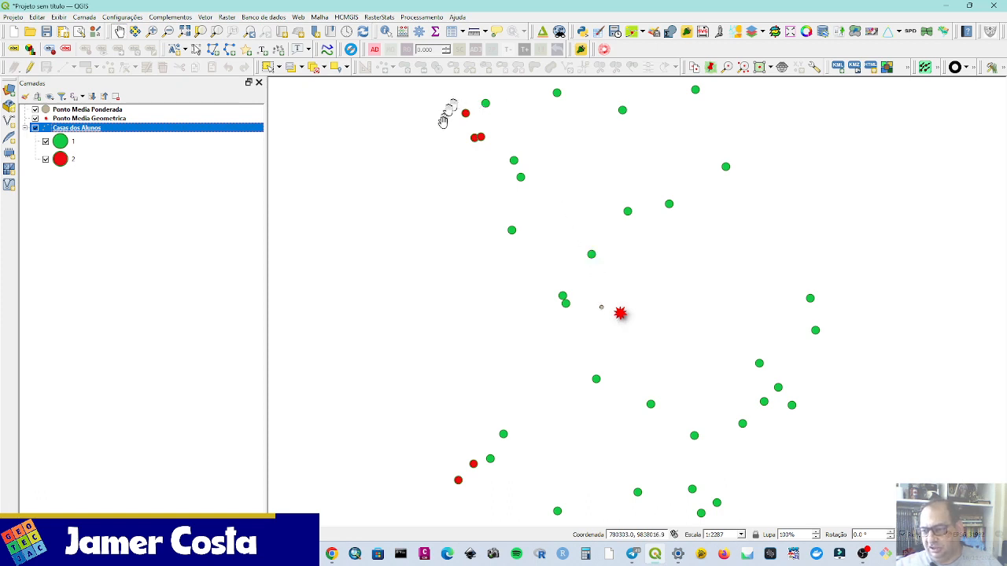
Change the symbol layer type of the Ponto Media Ponderada layer to Marcador SVG.
click(61, 111)
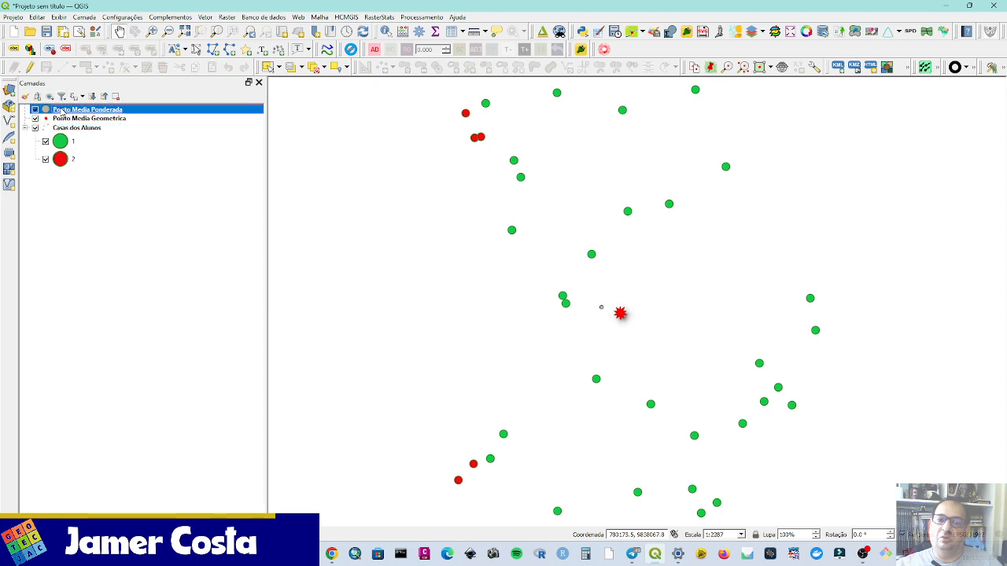
double_click(61, 111)
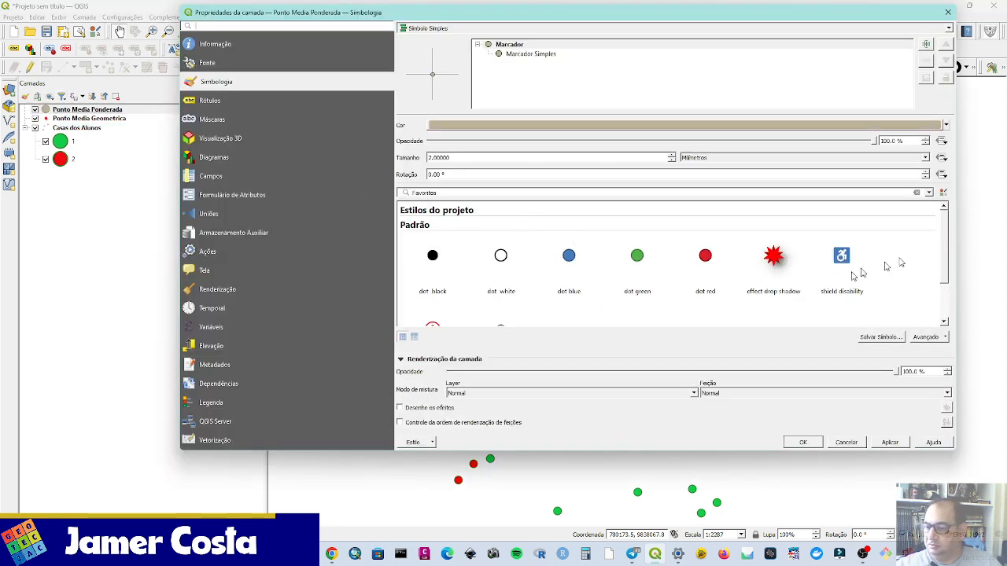
click(560, 55)
click(491, 126)
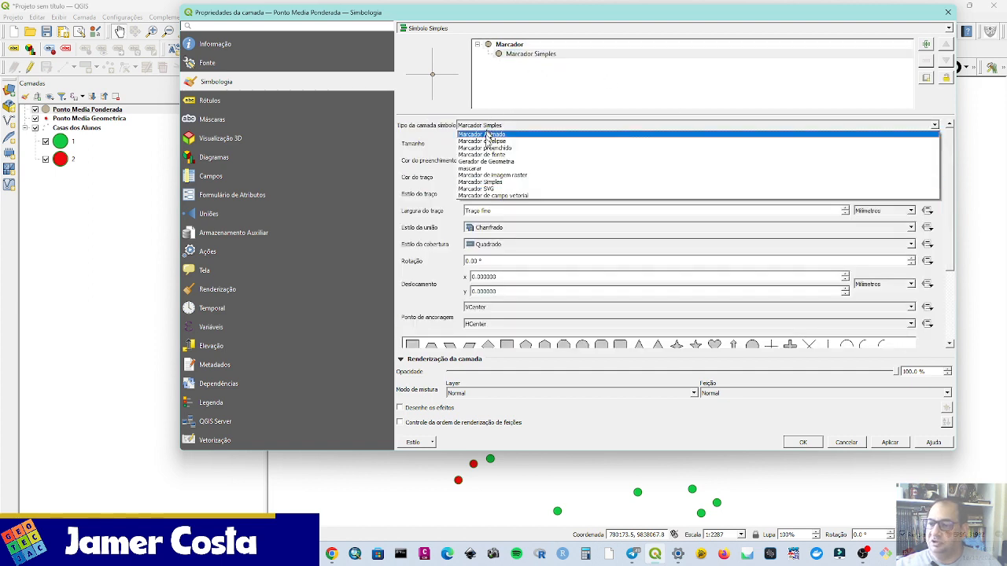
click(478, 189)
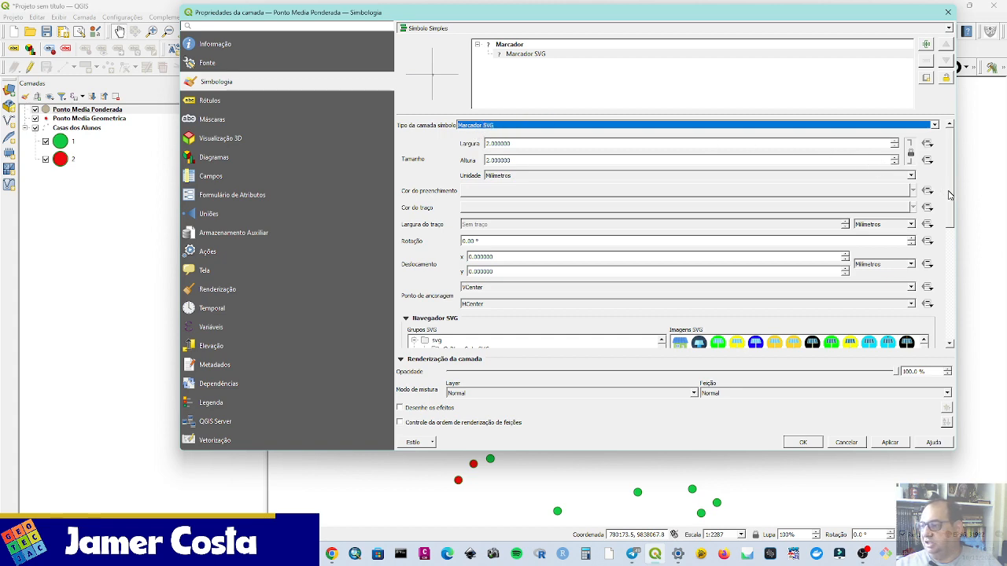
drag(950, 206, 944, 308)
scroll(948, 271, up, 3)
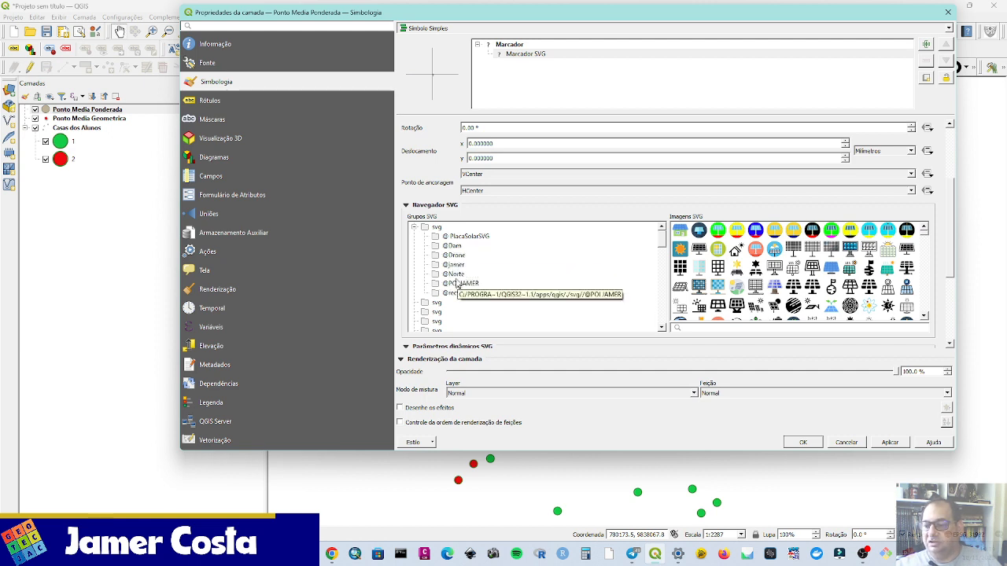
click(456, 264)
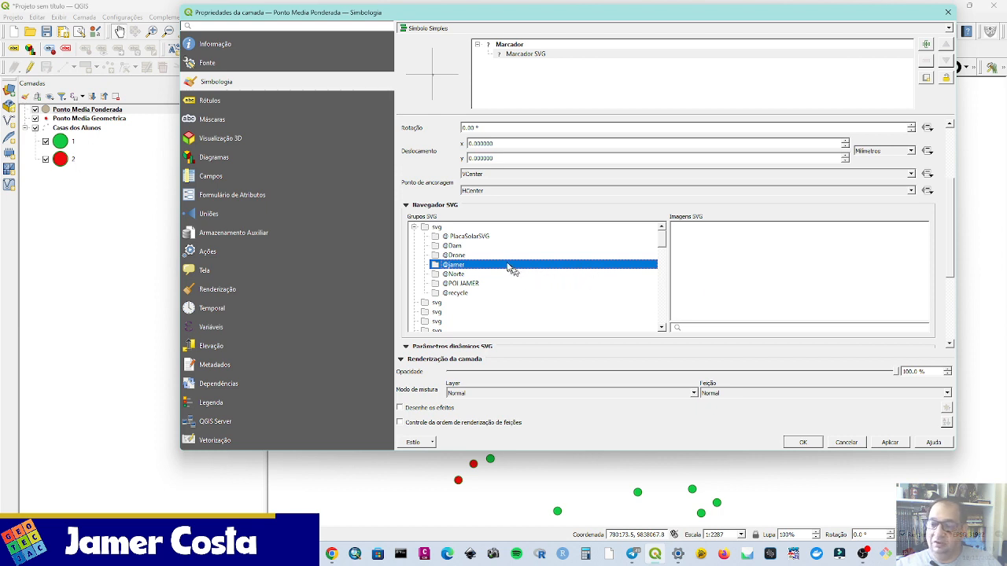
click(460, 264)
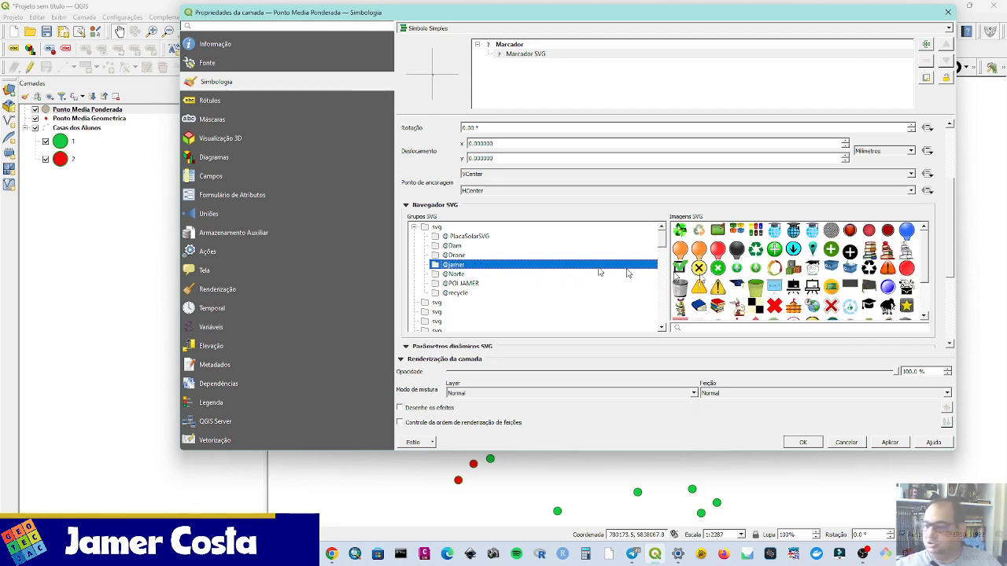
click(925, 318)
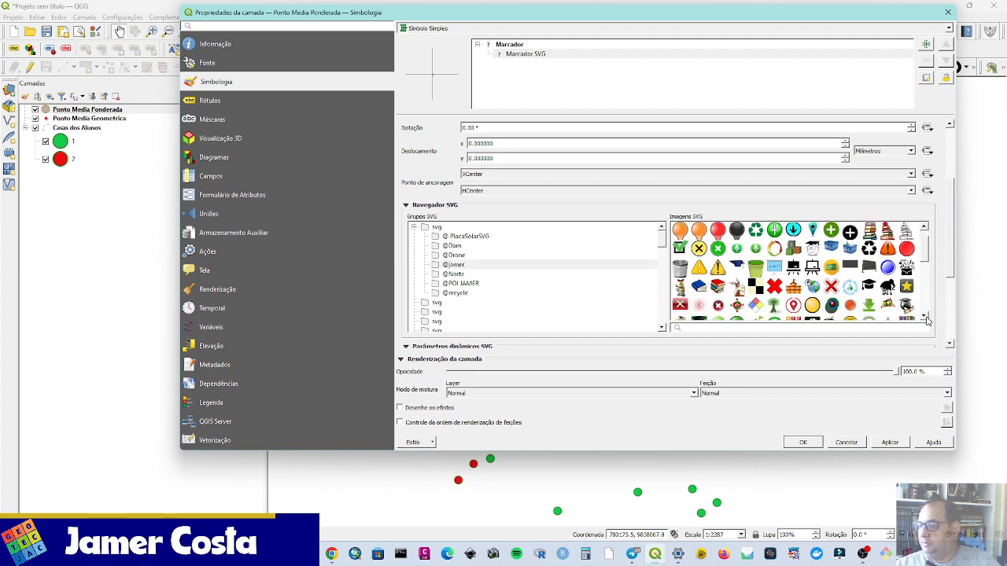
click(925, 317)
click(925, 318)
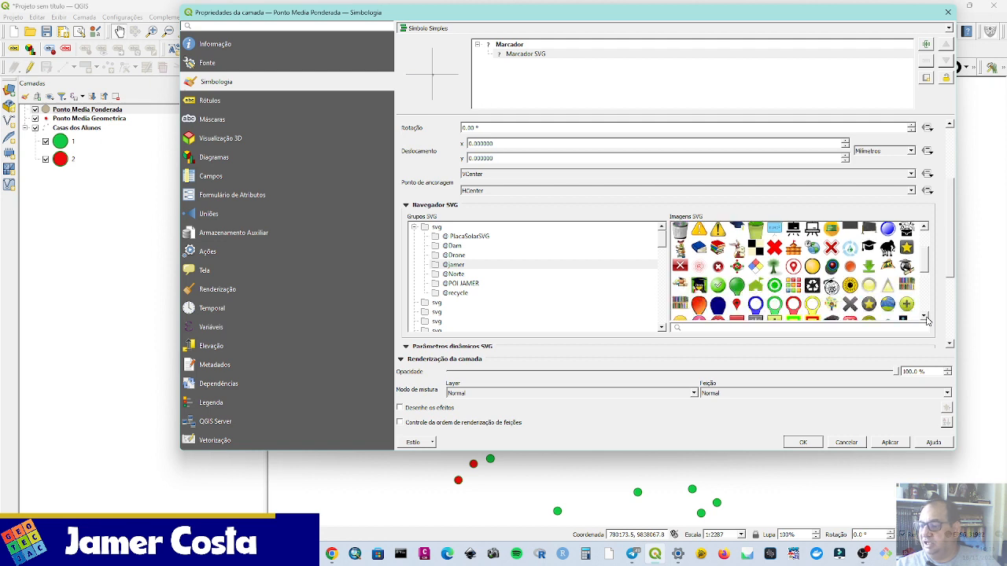
click(925, 317)
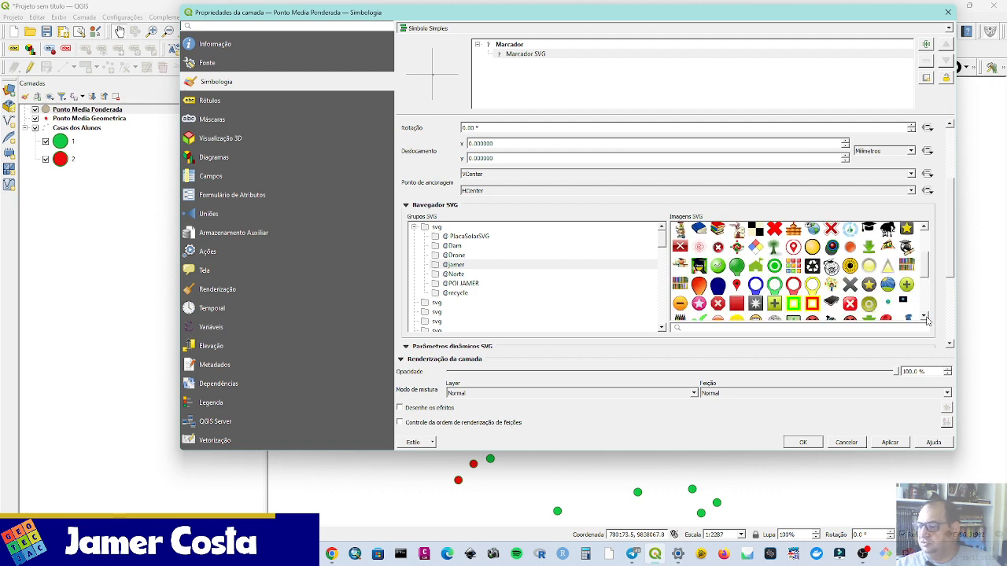
click(925, 317)
click(925, 318)
click(925, 318)
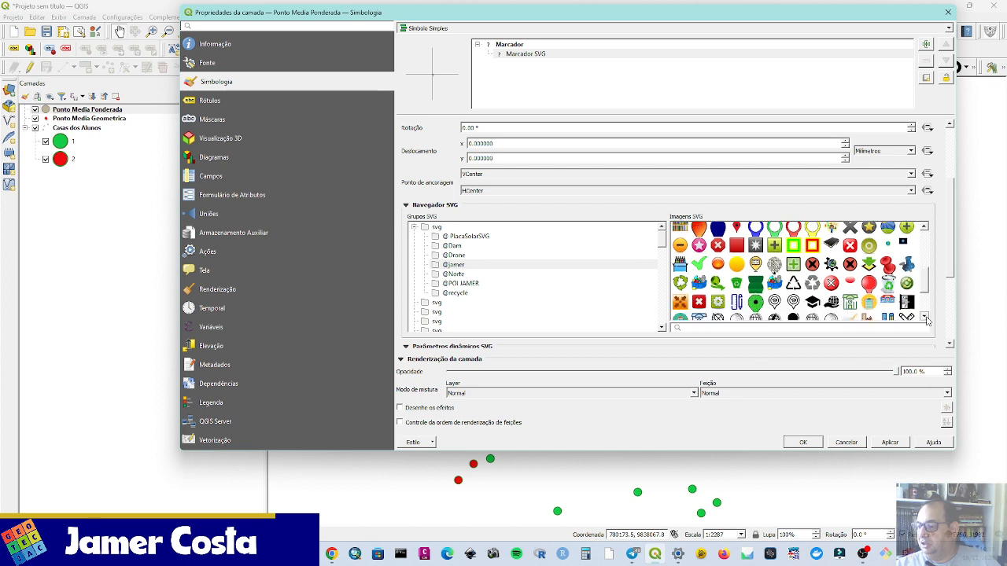
click(925, 318)
click(925, 318)
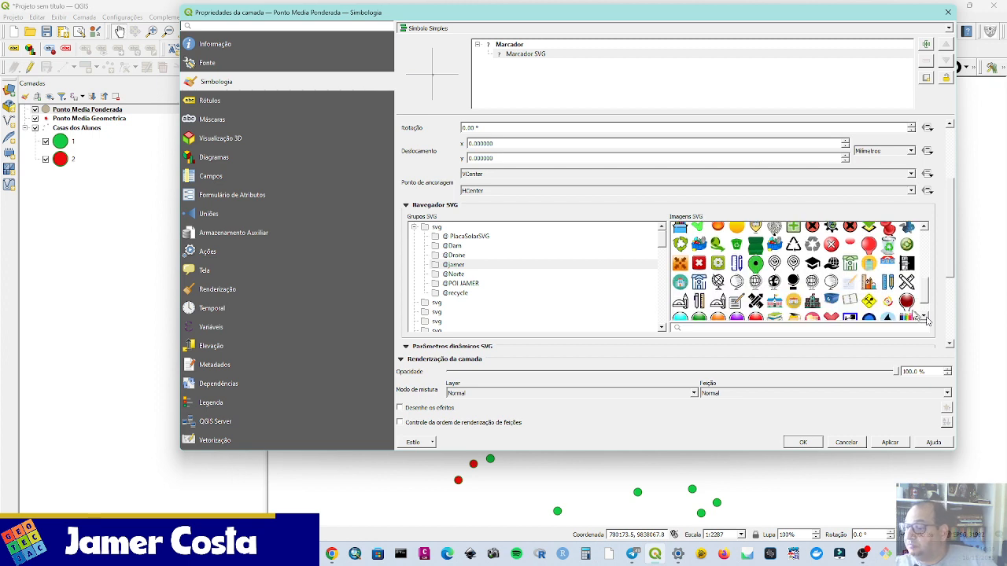
click(813, 269)
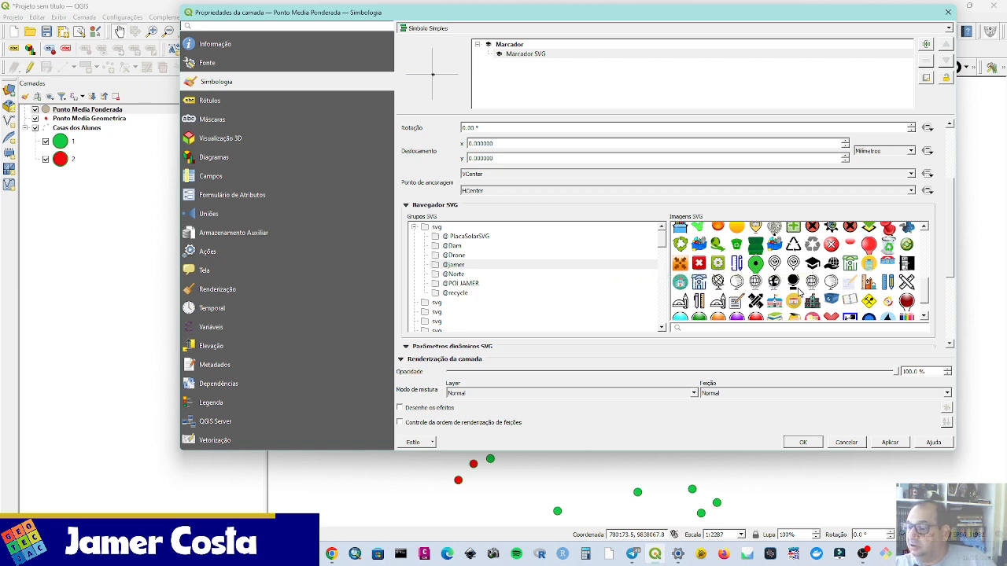
Replace the marker image with another black graduation cap from the same SVG group.
scroll(802, 289, down, 2)
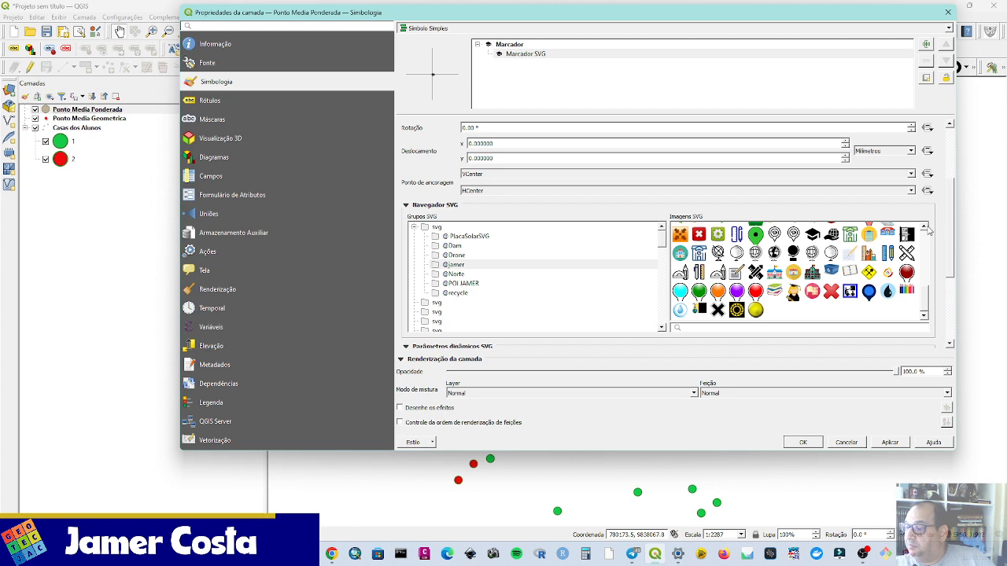
click(925, 227)
click(924, 228)
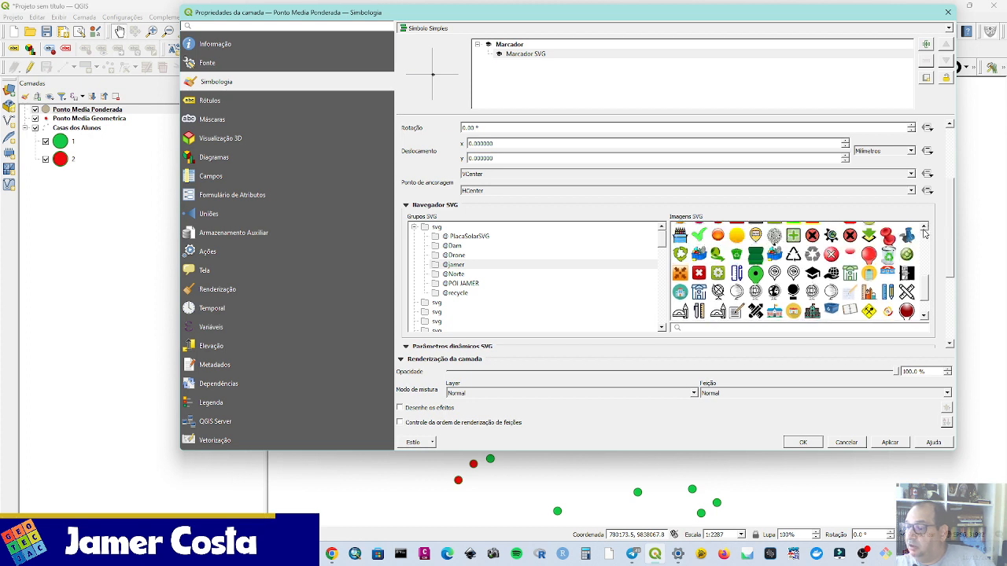
click(924, 228)
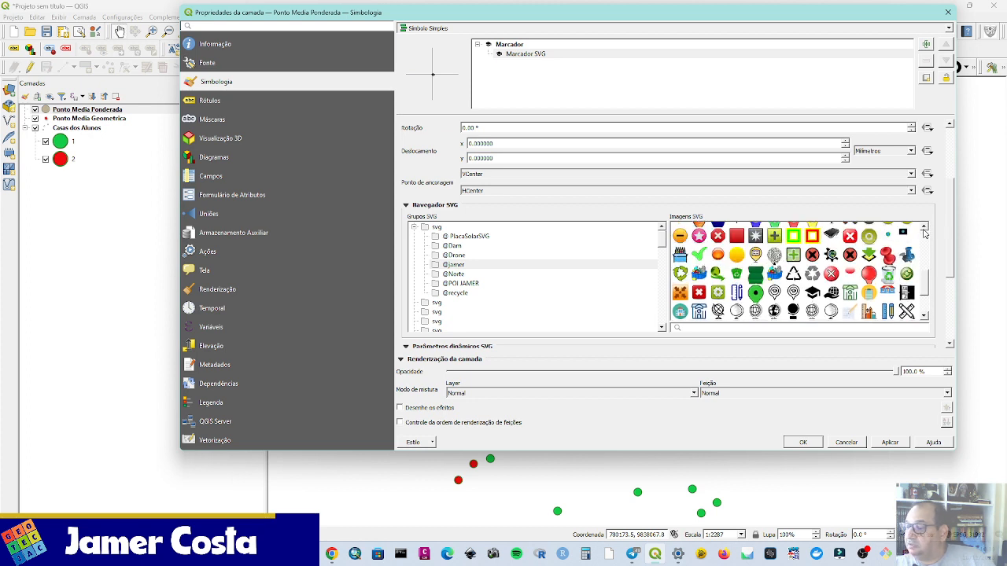
click(924, 228)
click(925, 228)
click(924, 228)
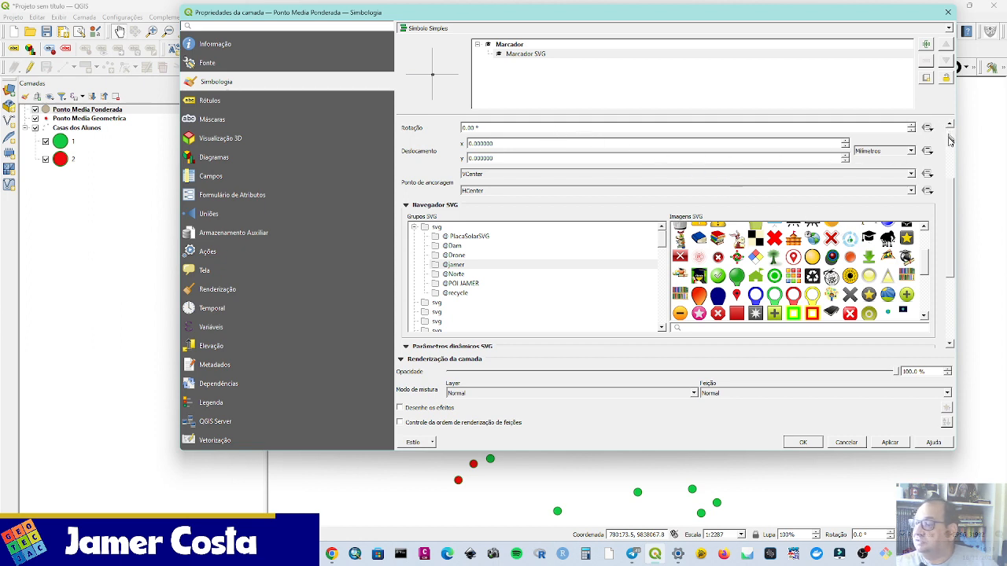
Set the SVG marker's width to 65 mm and apply the symbology to Ponto Media Ponderada.
scroll(949, 140, up, 3)
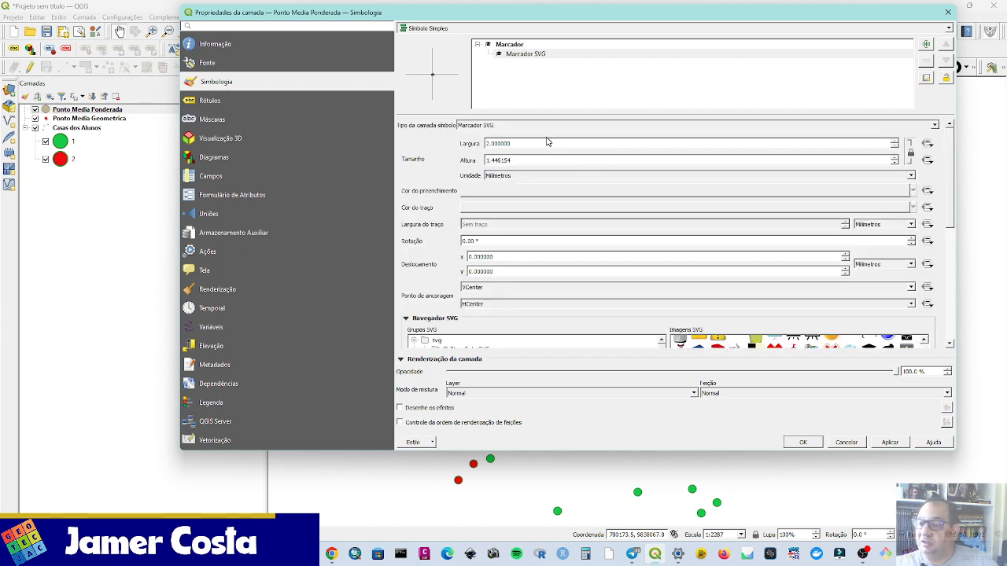
drag(520, 144, 403, 125)
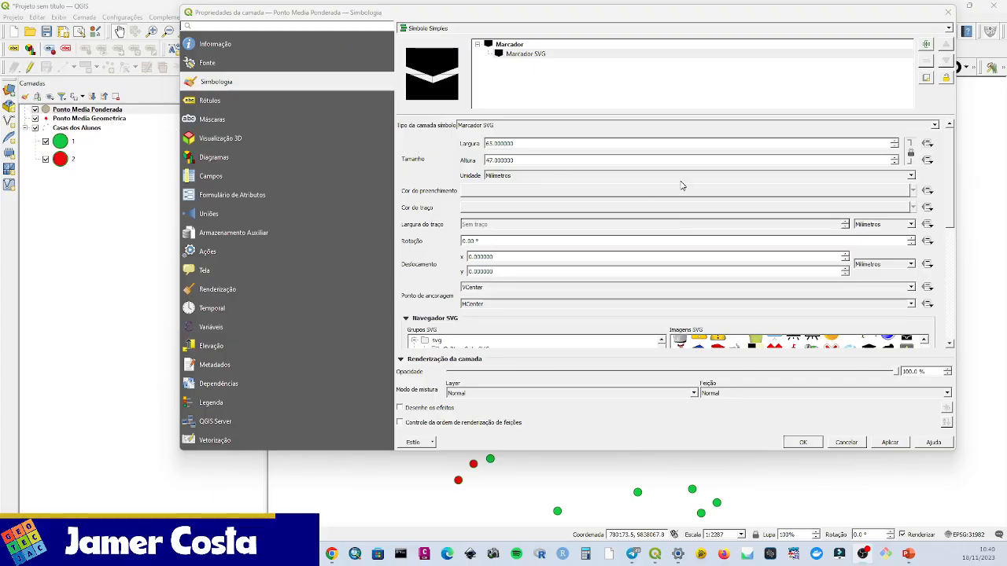
click(889, 443)
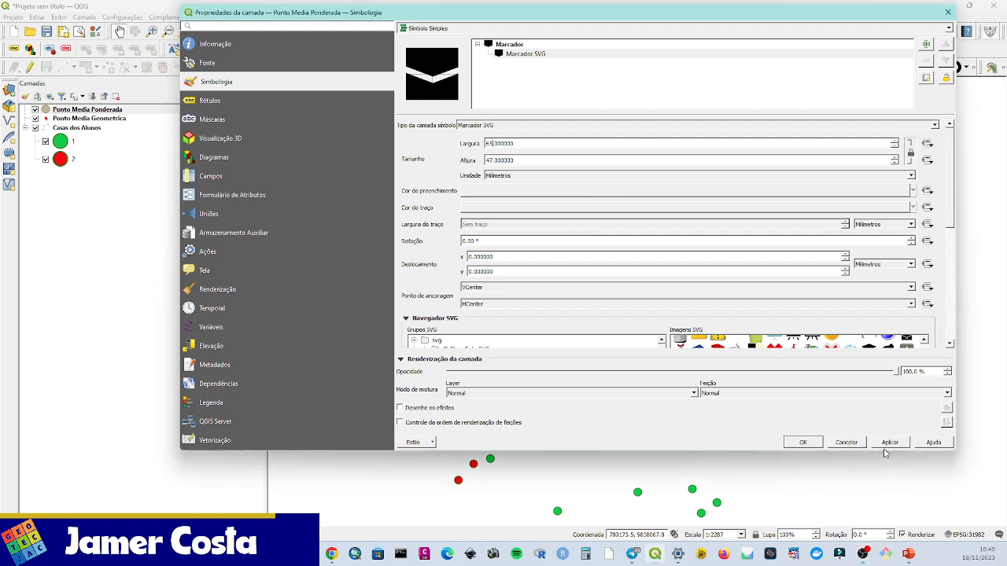
click(803, 443)
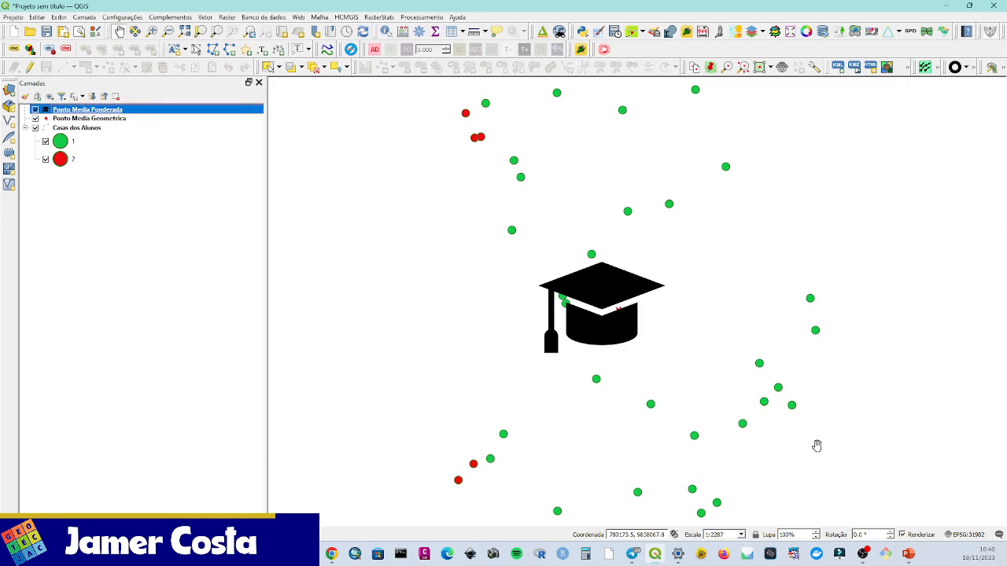
Set the graduation cap marker's size to 5 mm for Ponto Media Ponderada and apply it.
double_click(100, 111)
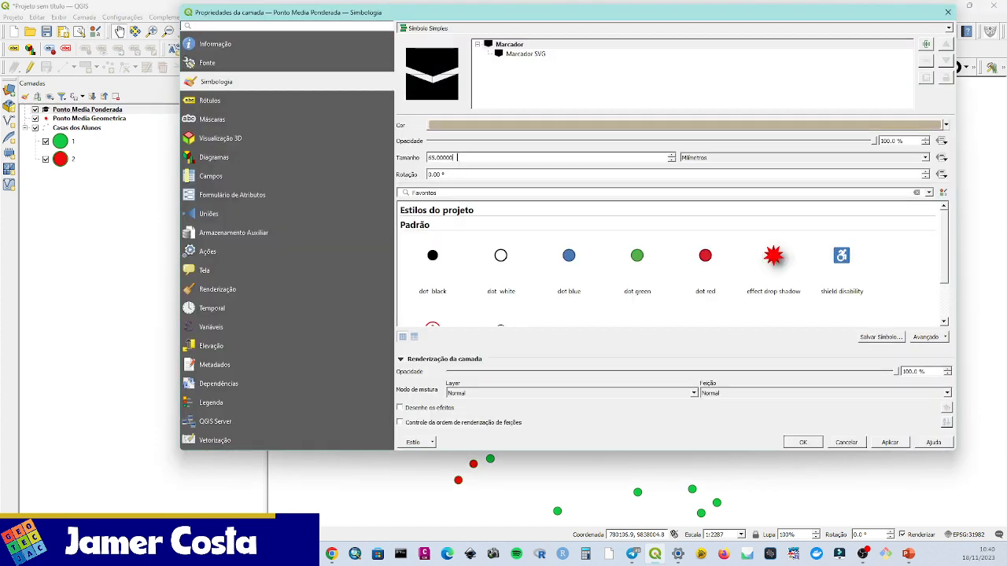
drag(457, 157, 376, 140)
text(5)
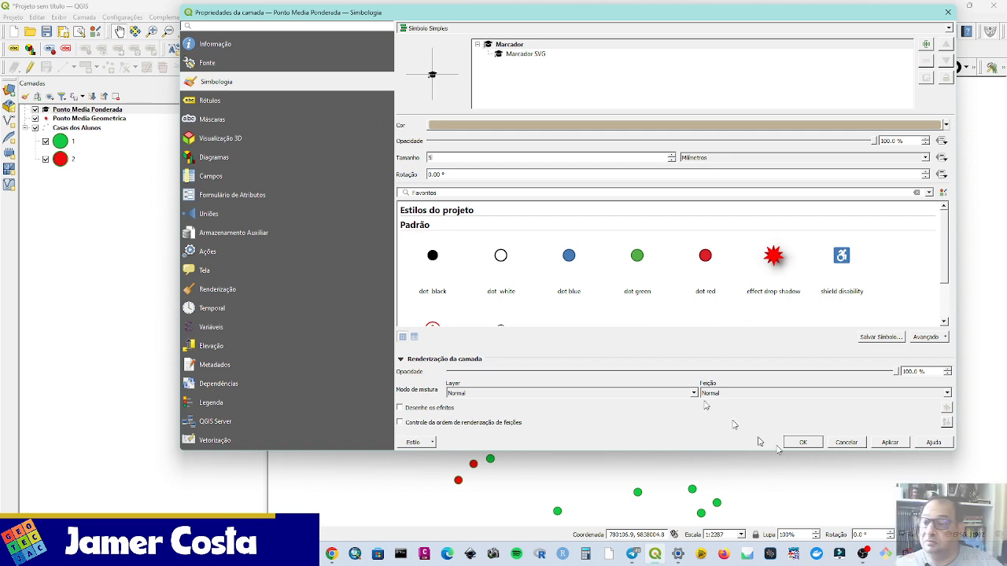
click(896, 446)
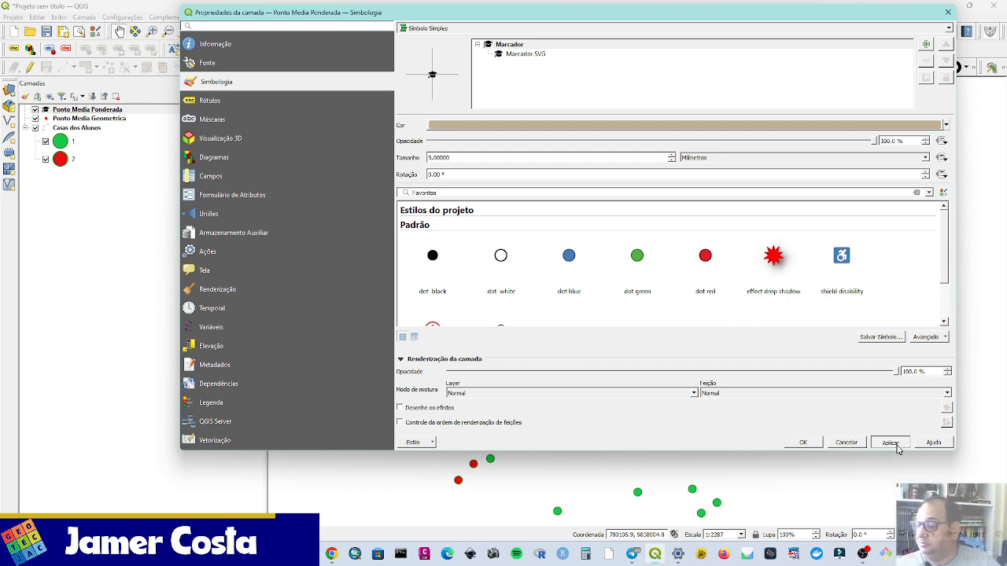
click(803, 443)
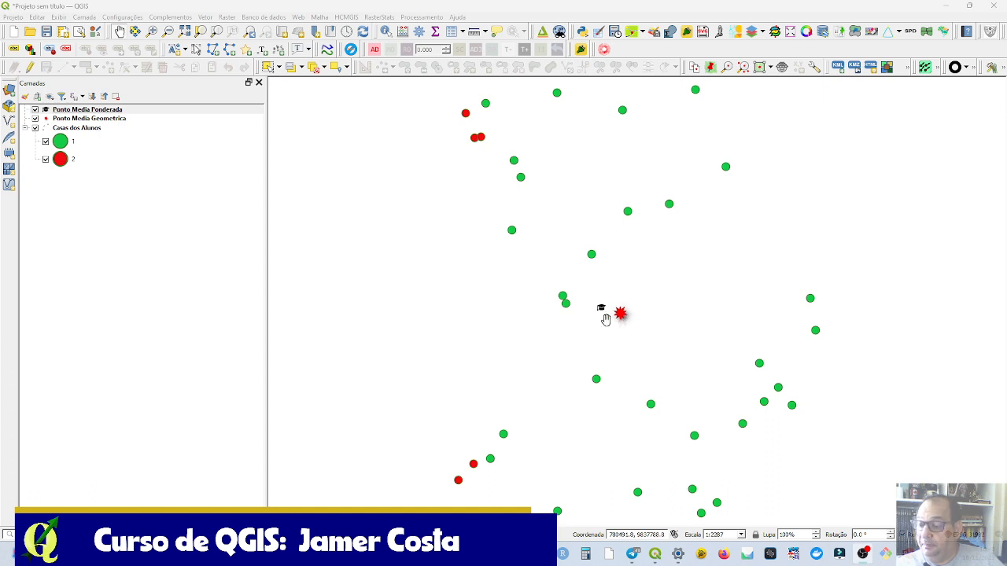
Set the graduation cap marker's size to 6 mm for Ponto Media Ponderada and accept the layer properties.
double_click(82, 112)
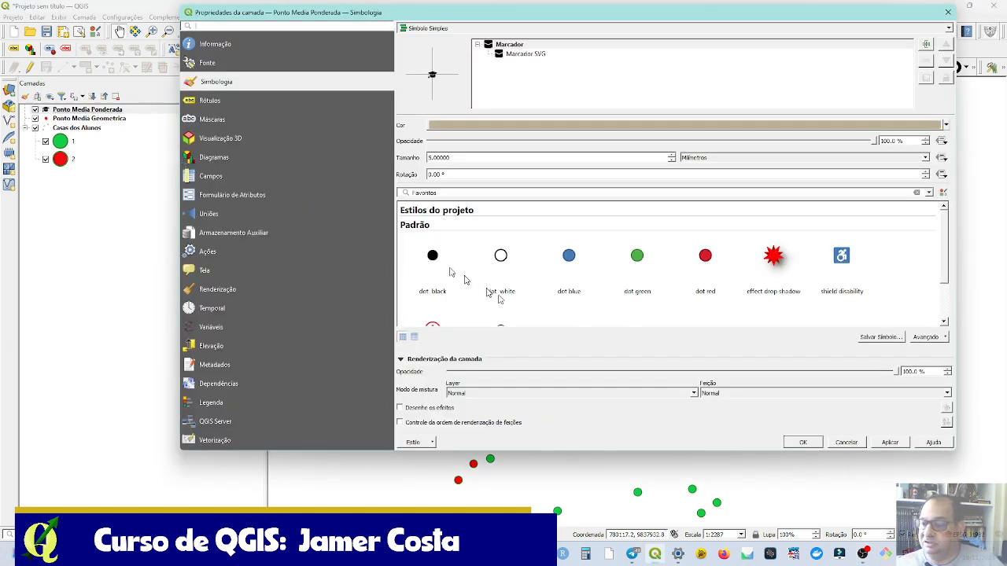
drag(460, 158, 354, 142)
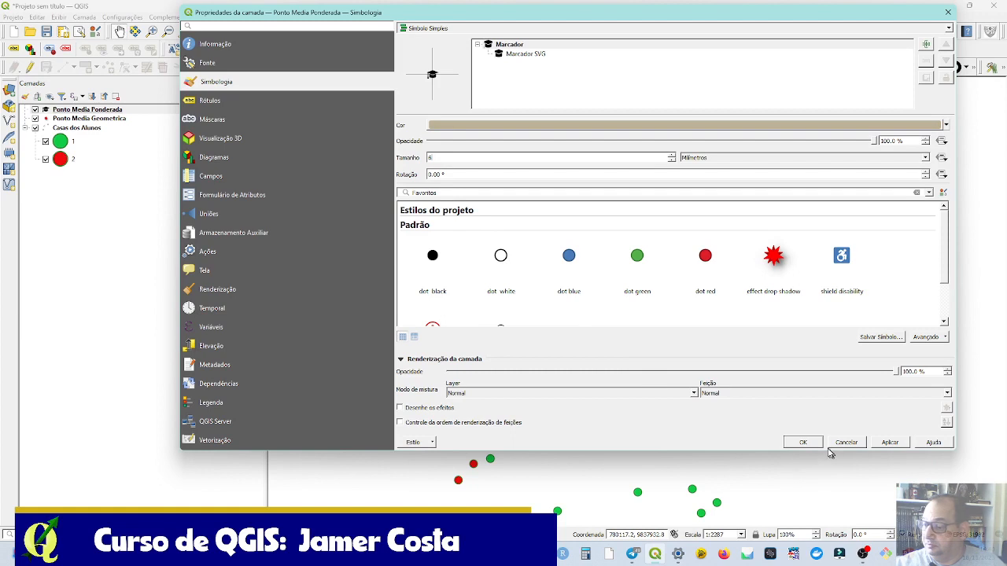
click(802, 442)
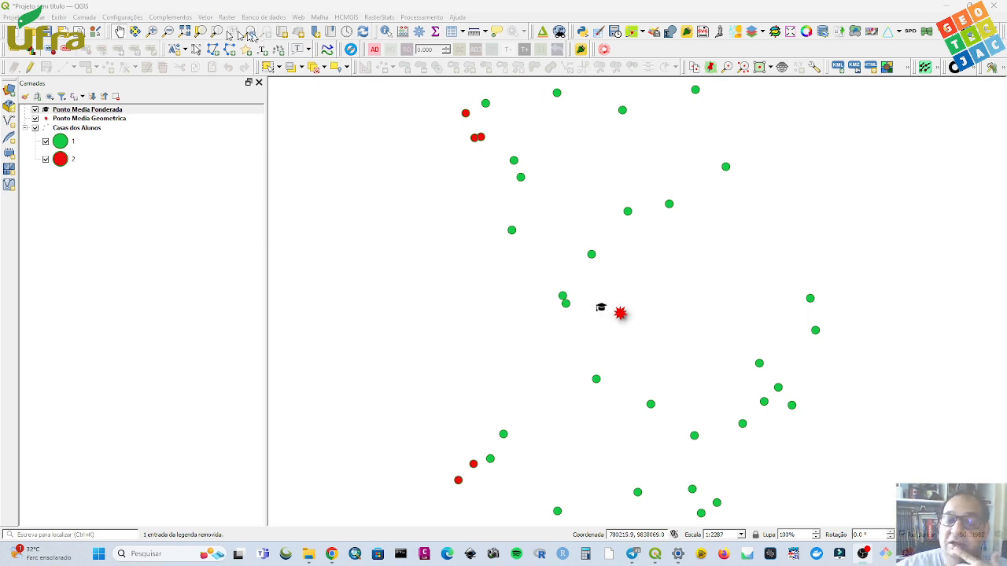
click(207, 17)
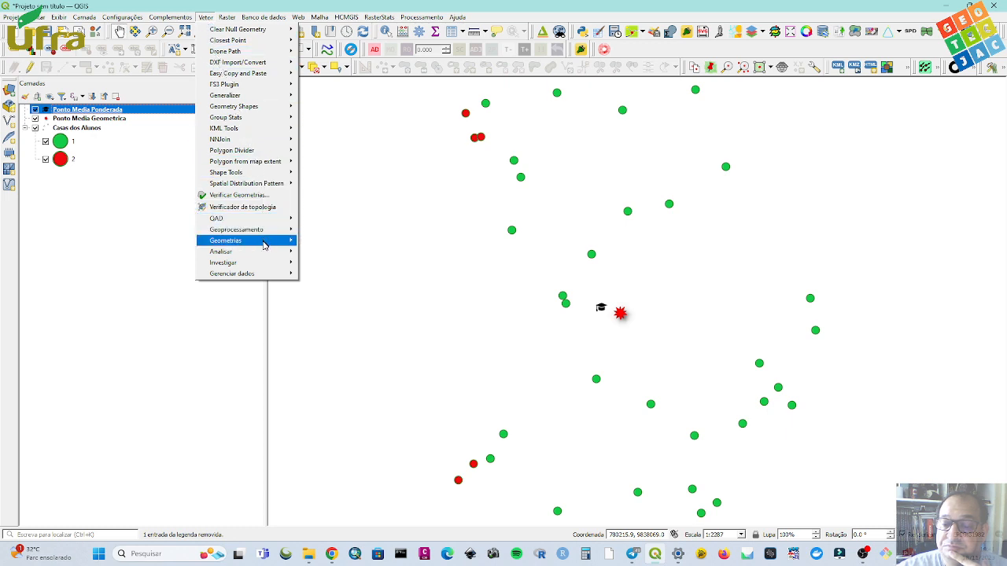
mouse_move(265, 255)
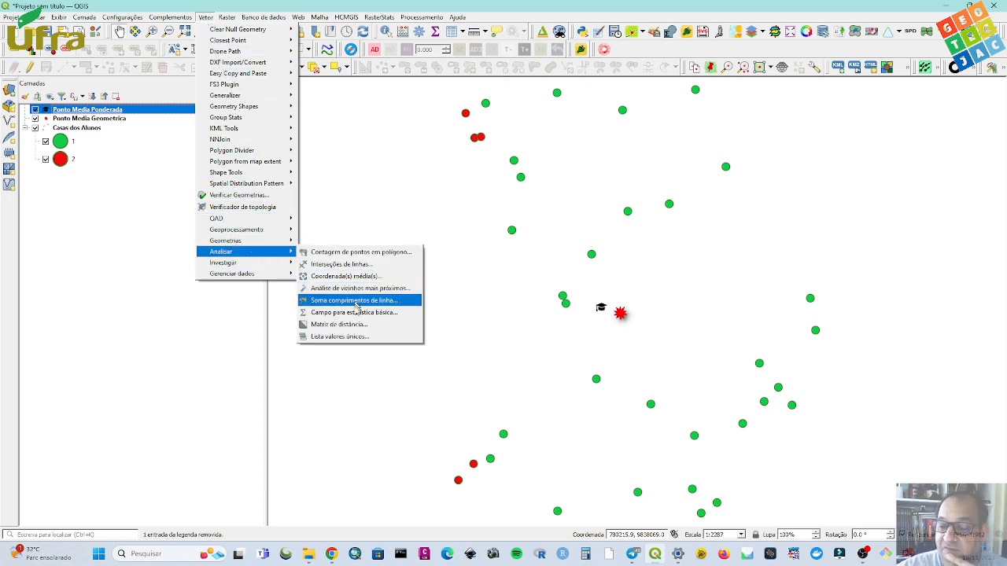
click(338, 324)
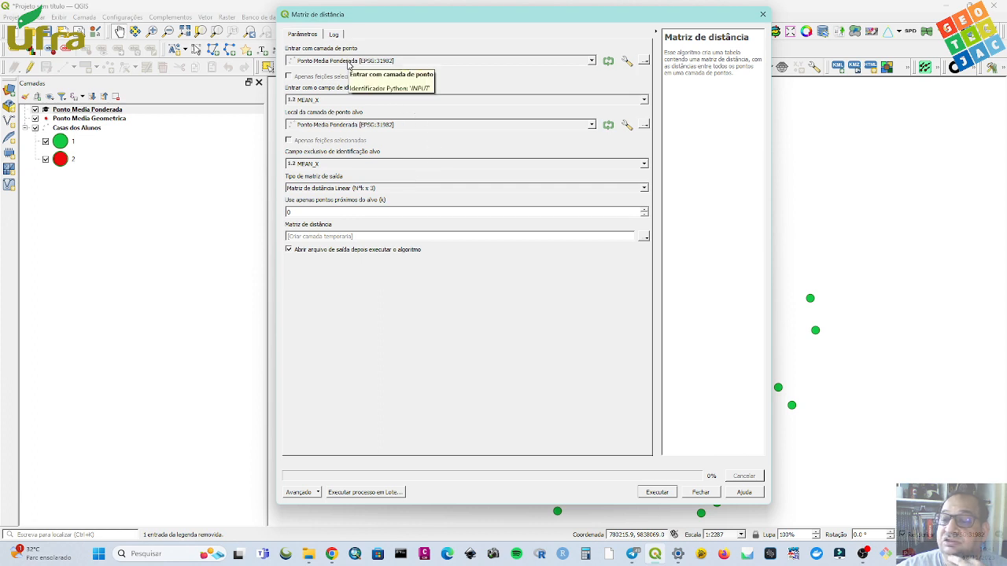
click(348, 61)
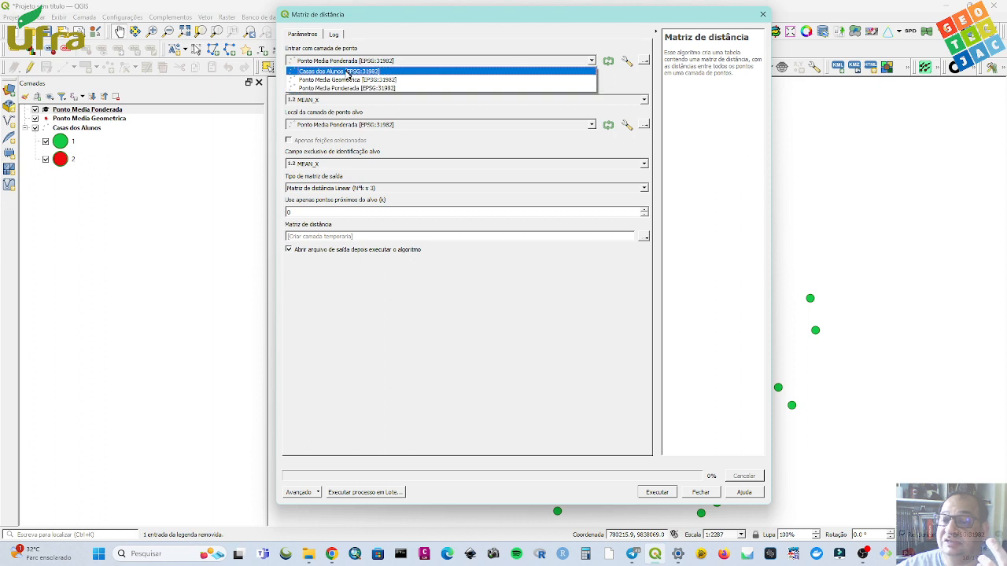
click(346, 72)
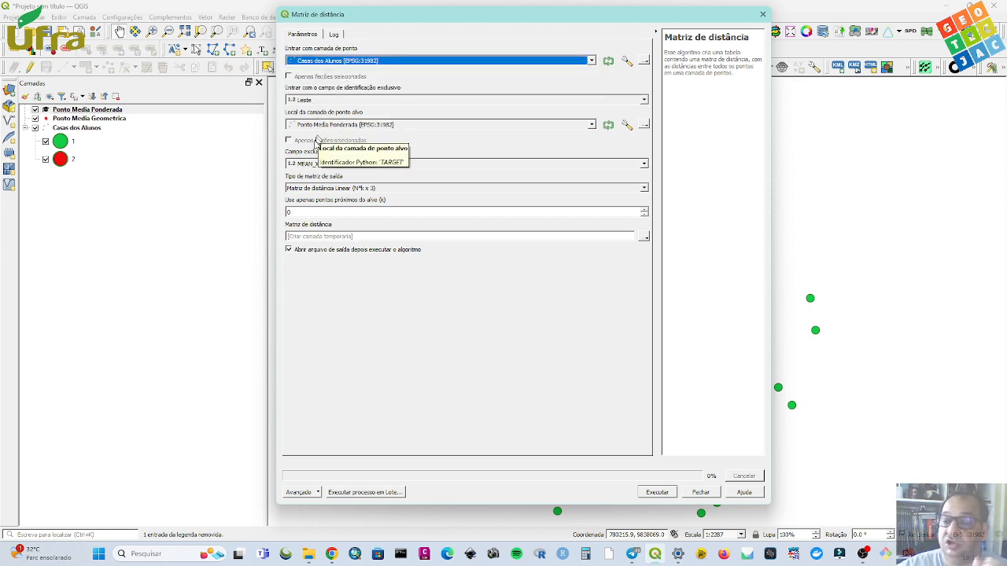
click(323, 99)
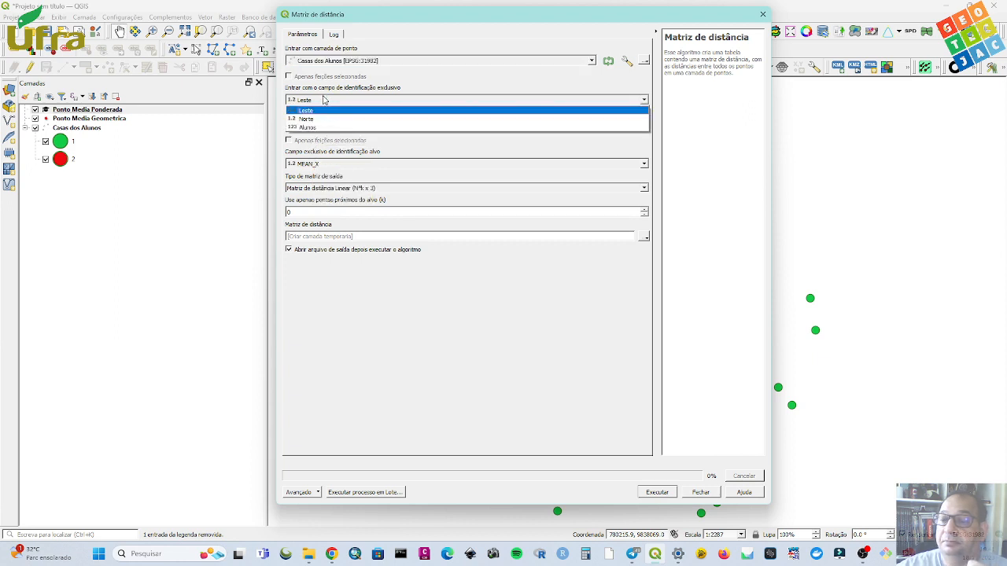
click(325, 100)
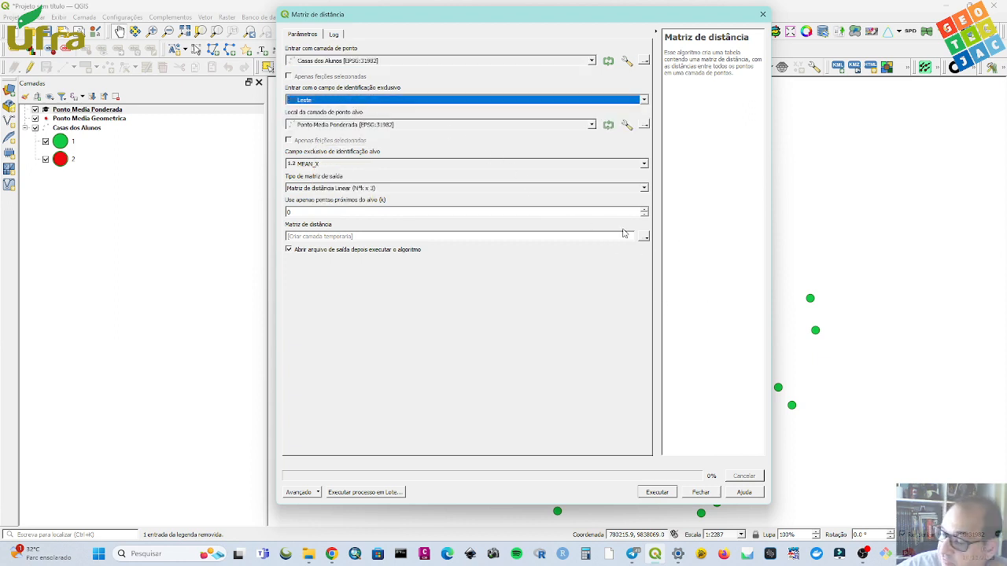
click(762, 14)
Enable editing on the Casas dos Alunos attribute table and name a new field-calculator field ID.
click(95, 128)
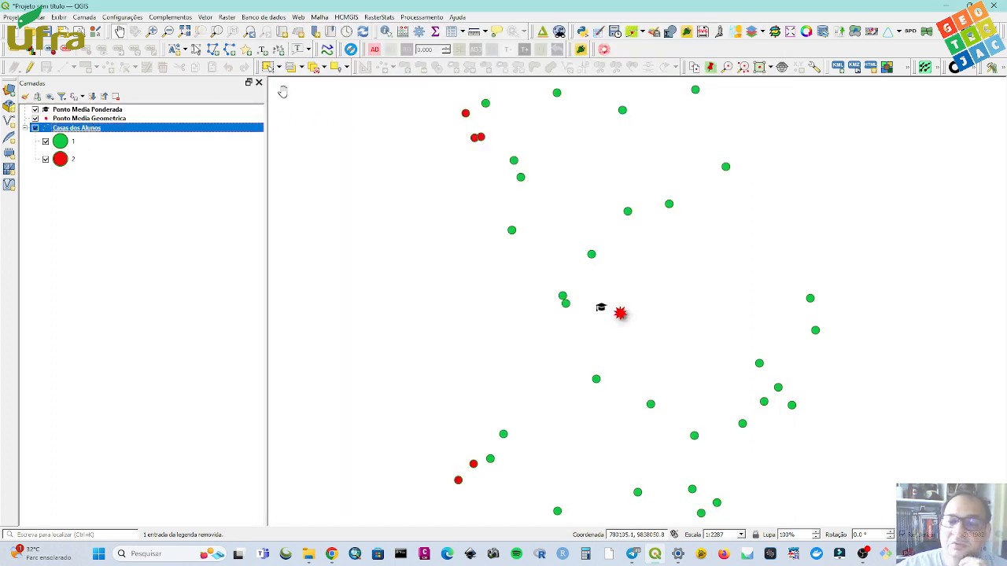
click(454, 32)
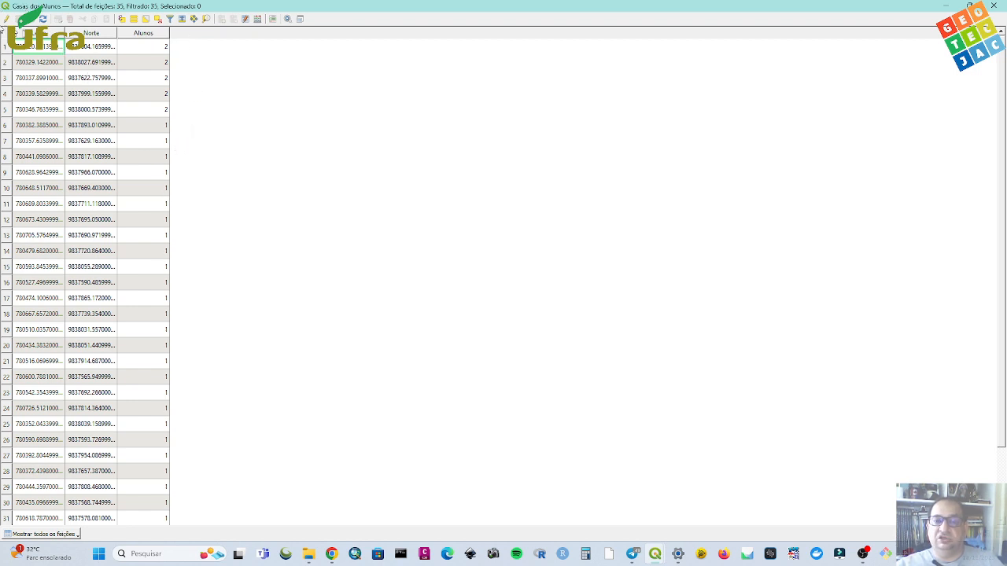
click(7, 19)
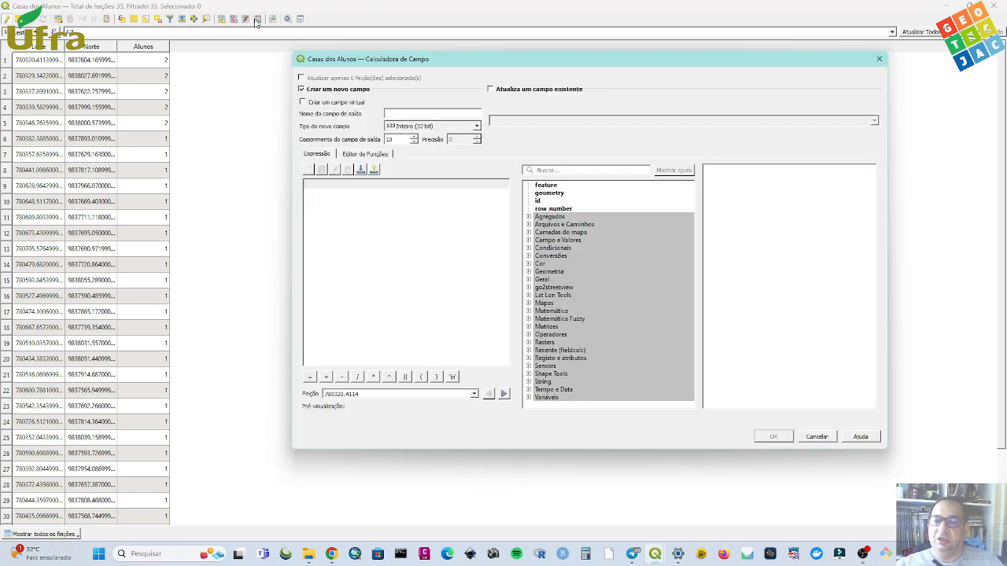
click(257, 20)
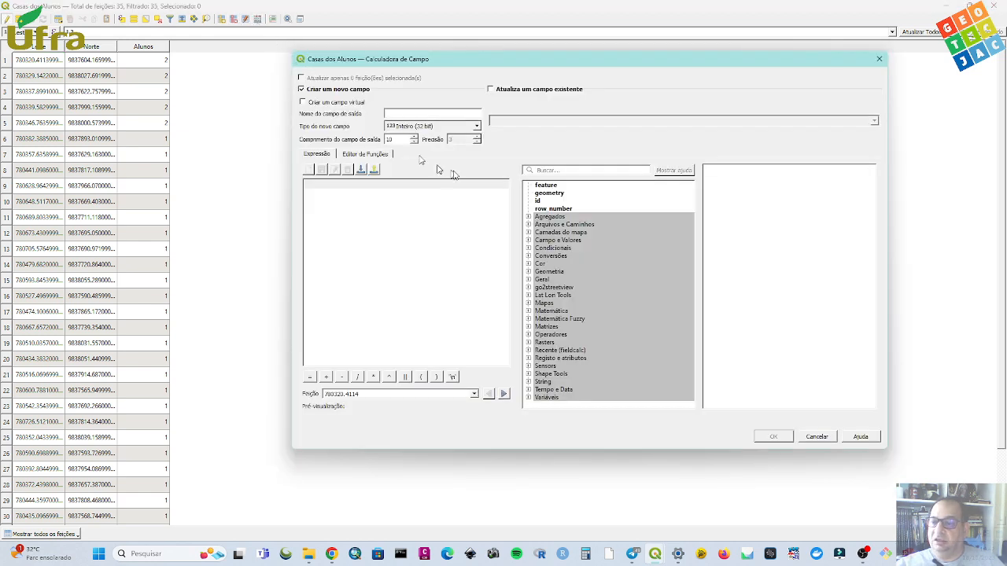
click(398, 112)
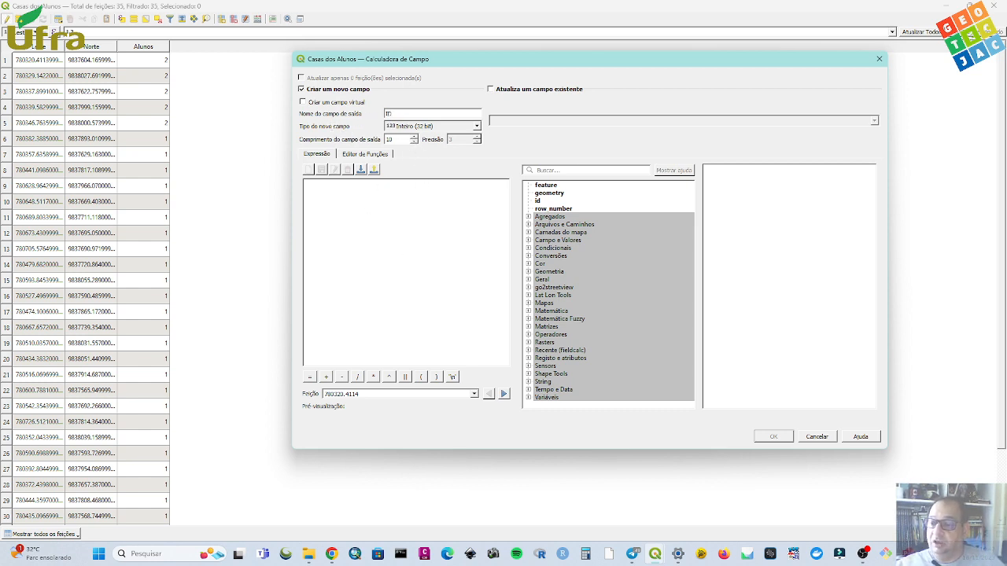
click(398, 221)
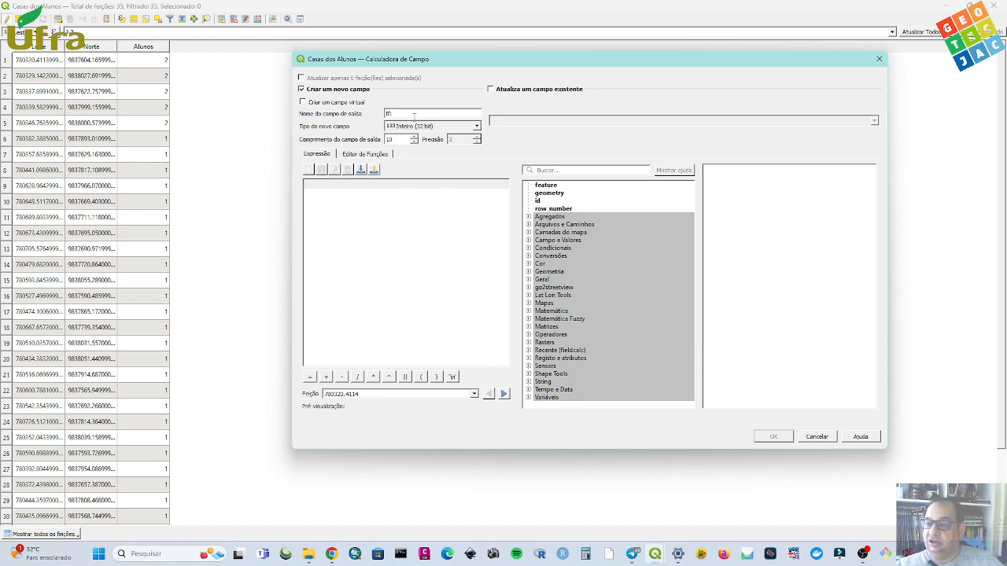
click(540, 201)
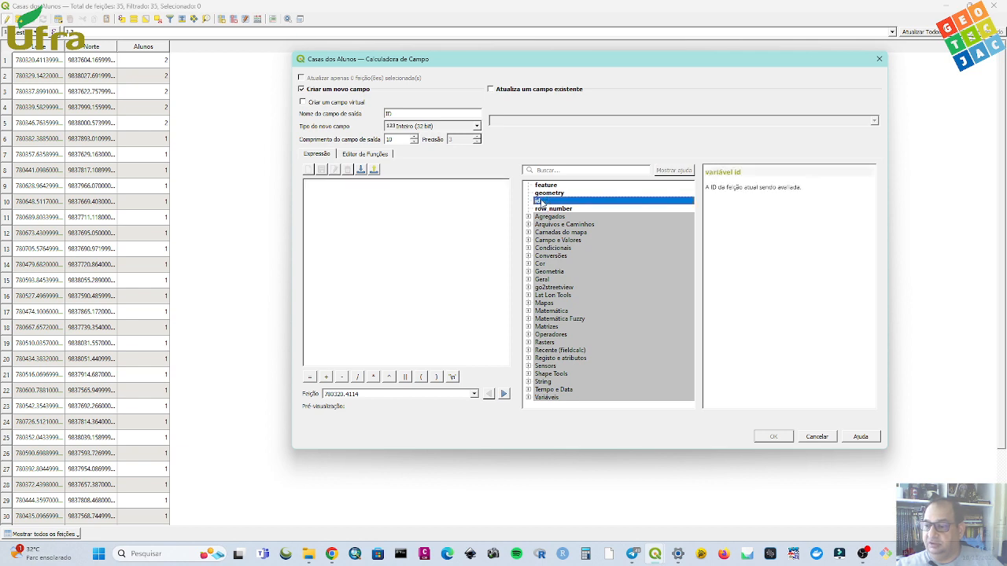
double_click(539, 201)
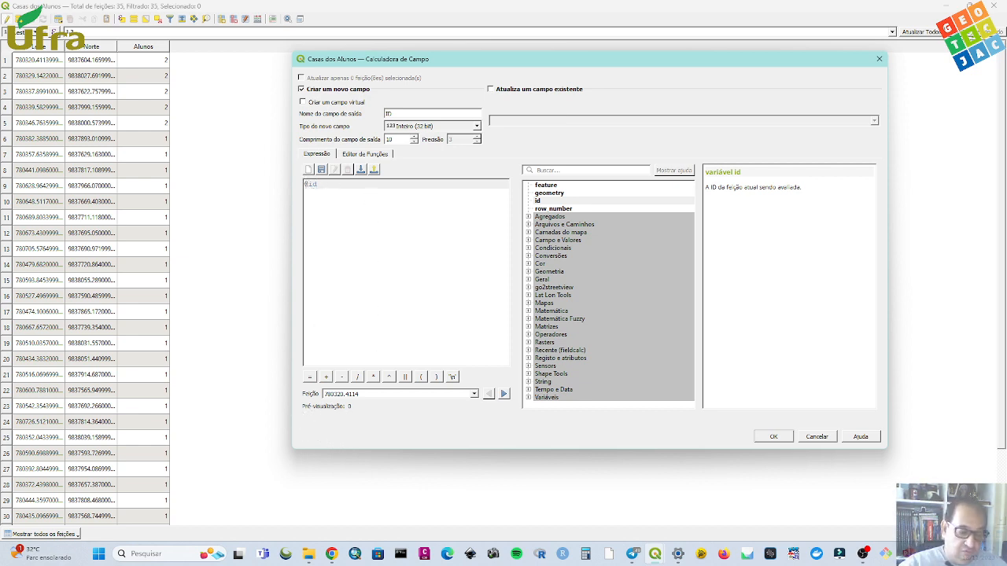
text(+1)
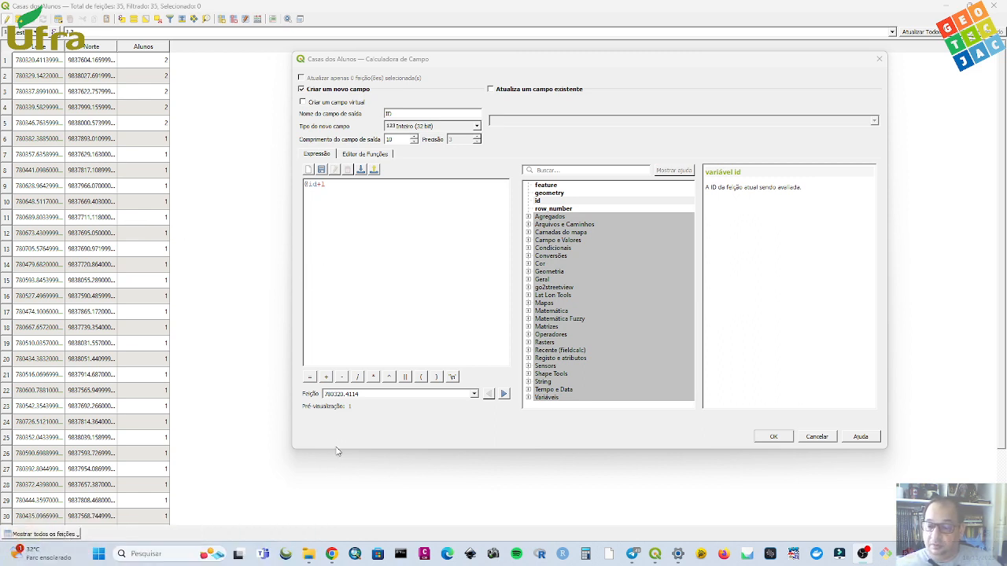
click(774, 437)
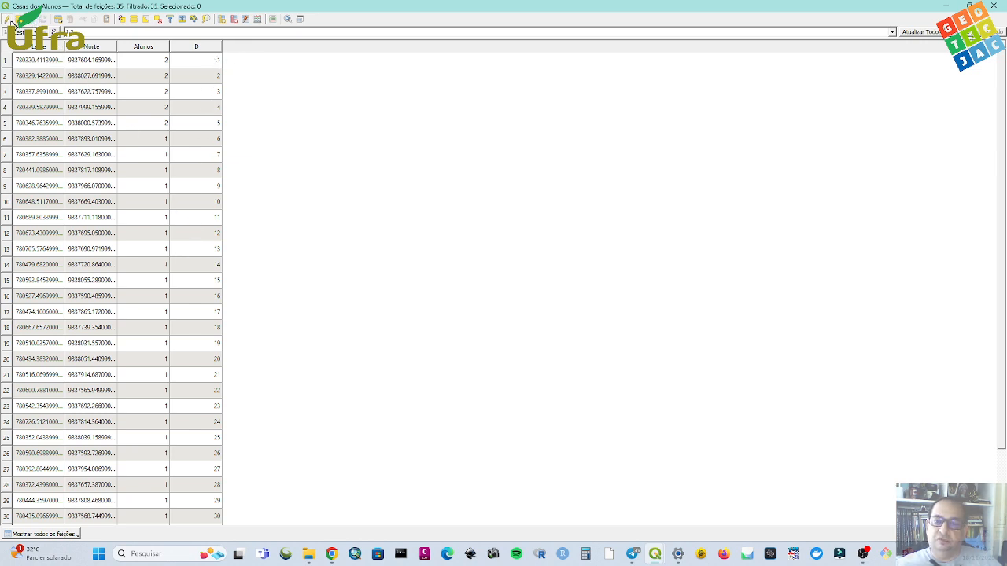
click(7, 19)
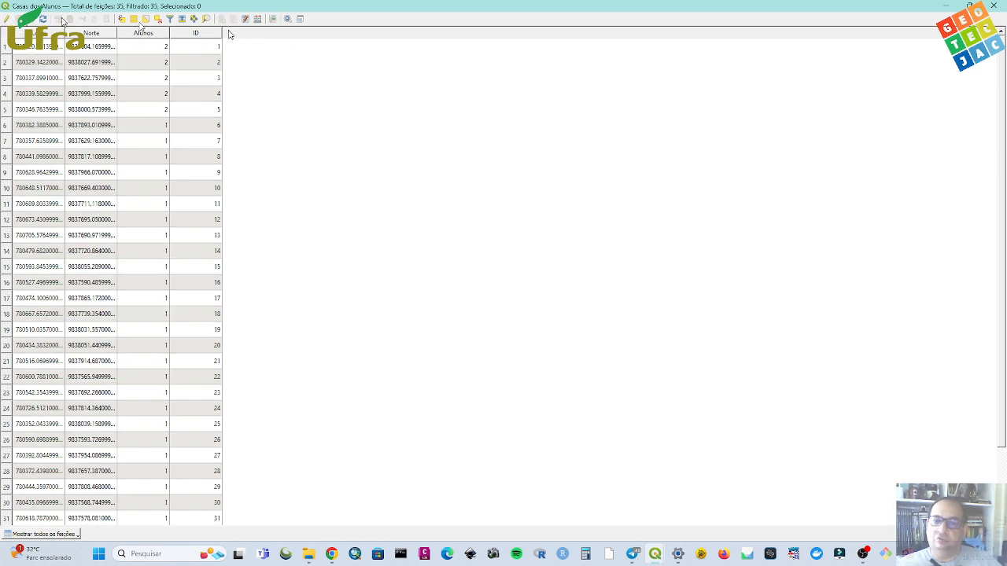
click(993, 5)
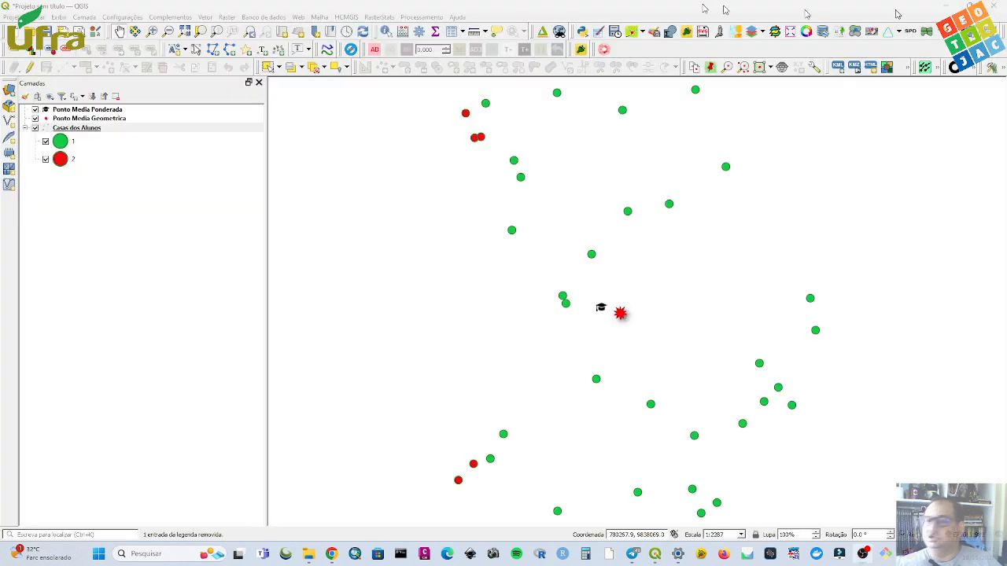
Start a distance matrix from Casas dos Alunos, using ID as the input layer's unique identifier field.
click(204, 16)
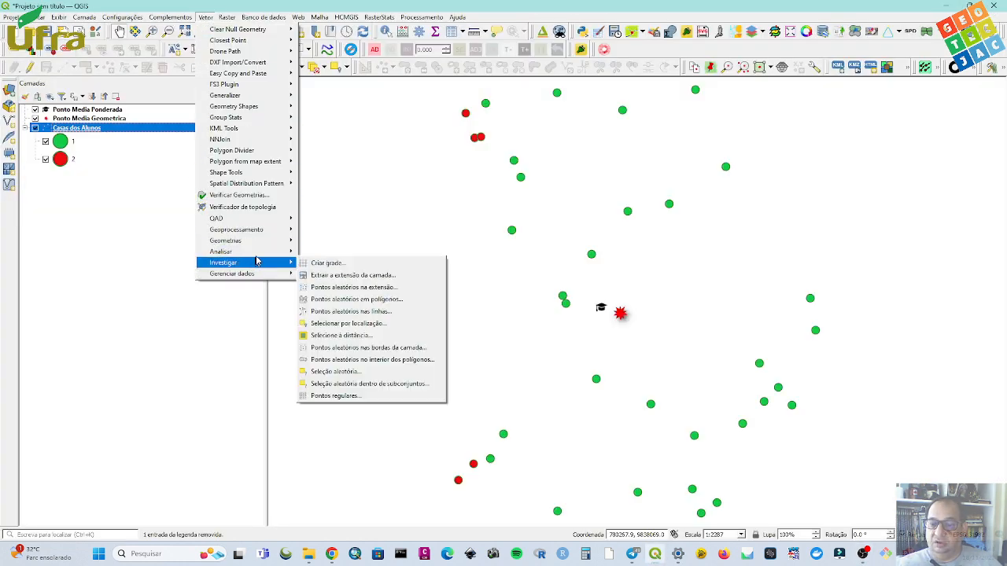
mouse_move(257, 253)
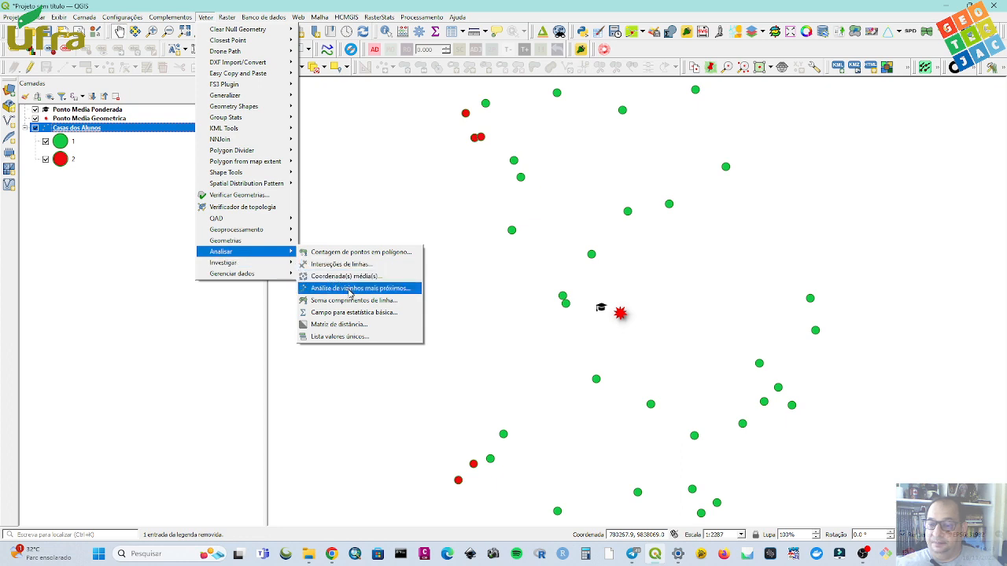
click(351, 325)
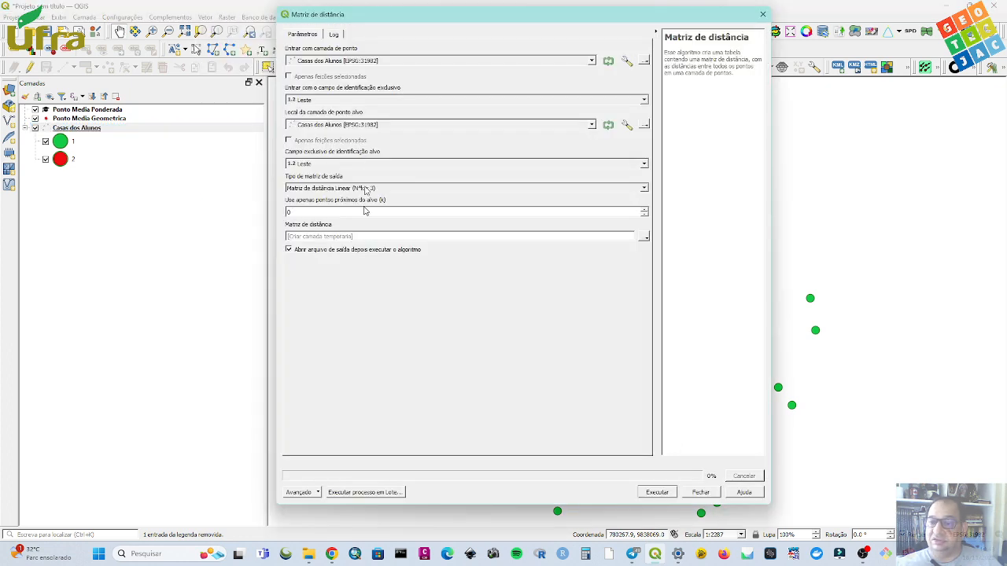
click(322, 99)
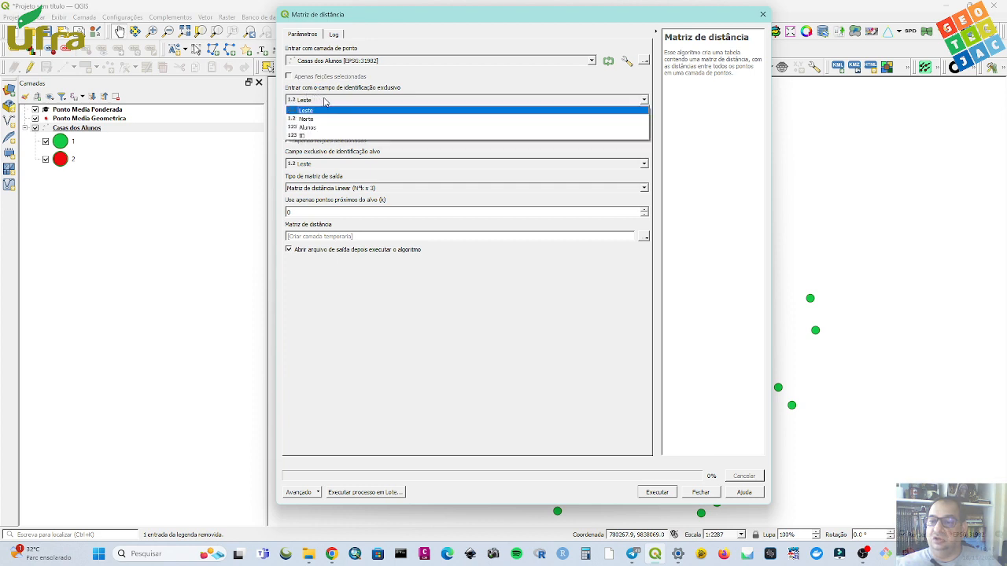
click(309, 136)
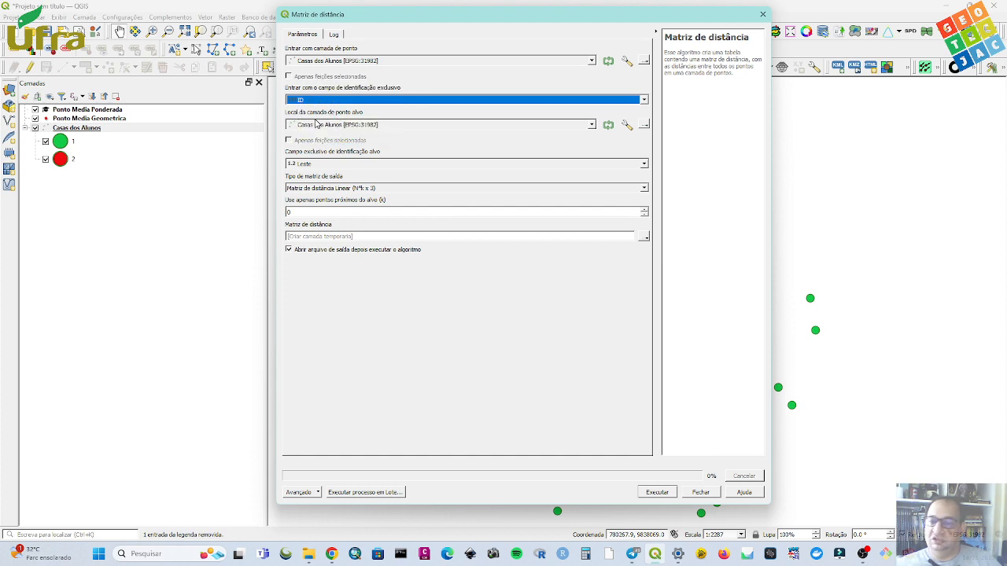
Set Ponto Media Ponderada as the distance matrix's target point layer, with MEAN_X as its unique identifier field.
click(316, 124)
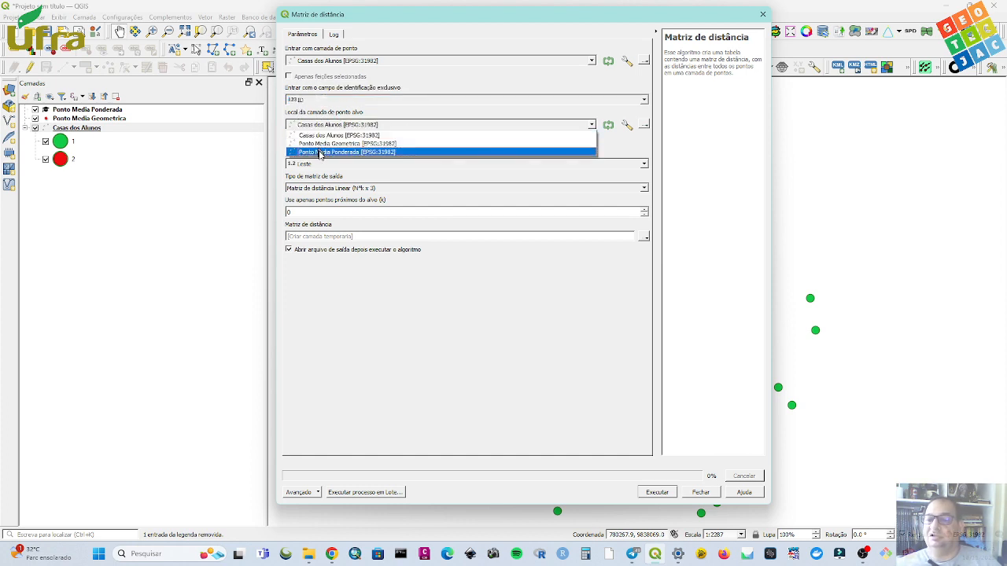
click(319, 152)
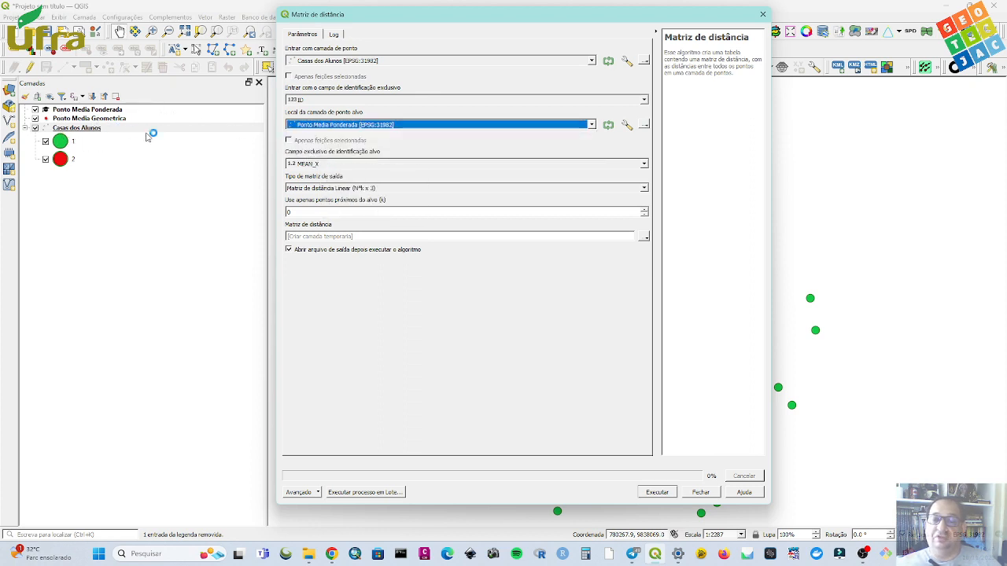
click(327, 162)
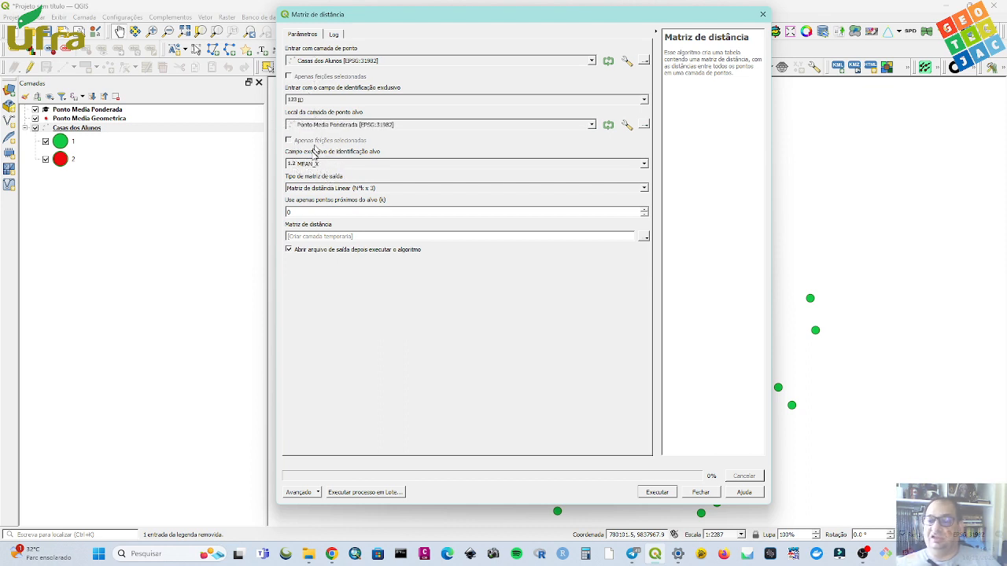
click(314, 164)
click(314, 163)
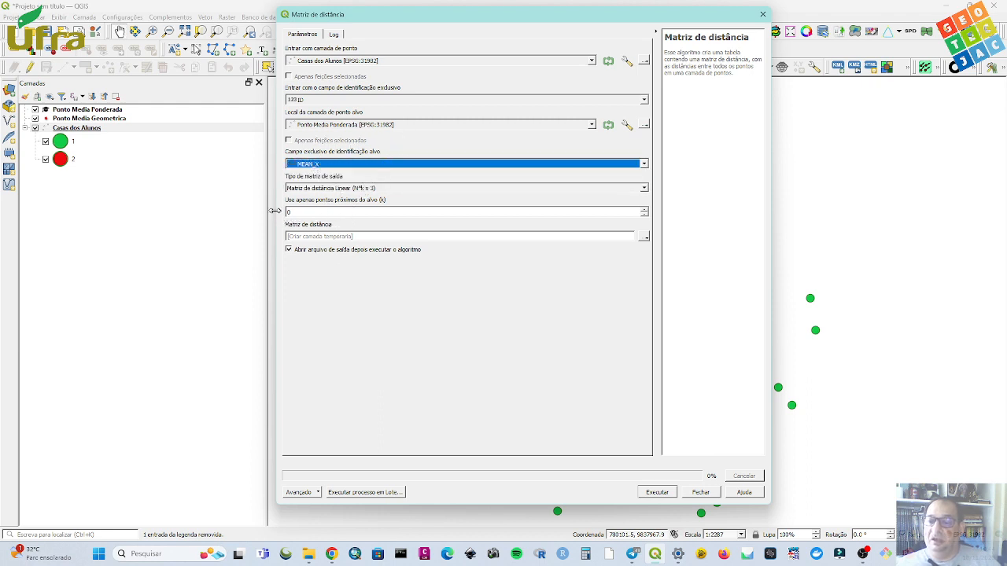
Set the output matrix type to standard (N x T), save it as Matriz de Distancia PT Ponderado.shp, and run the distance matrix.
click(313, 189)
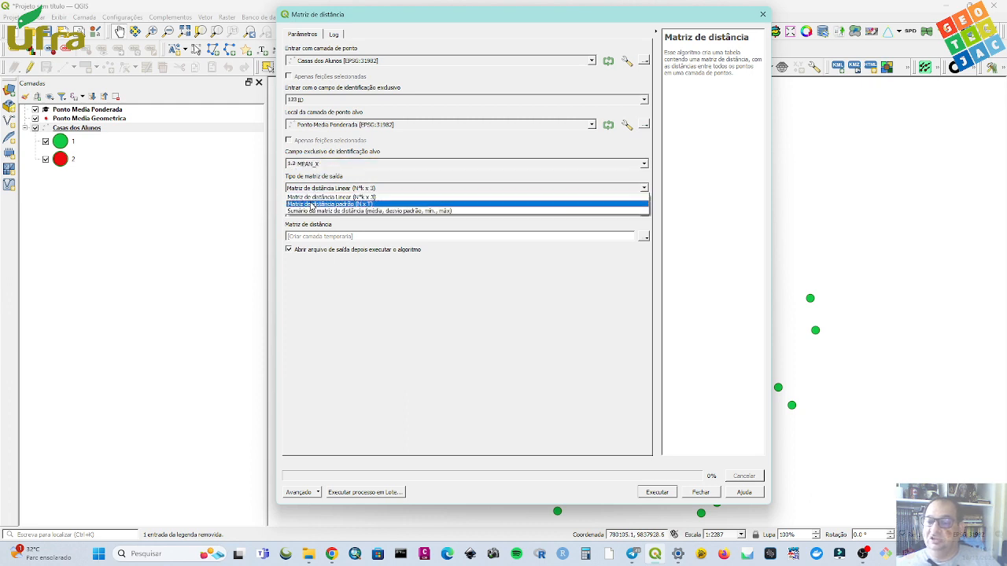
click(312, 204)
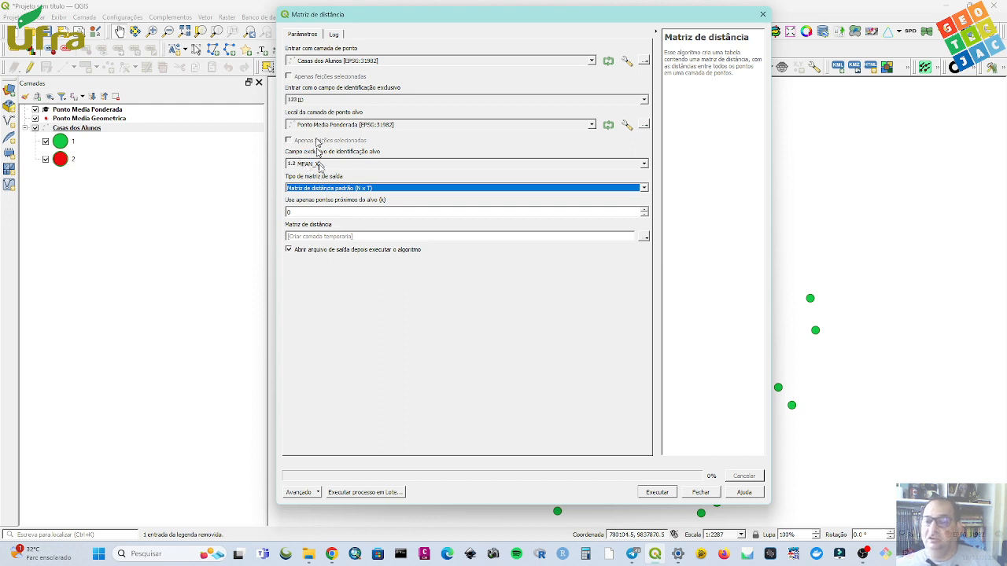
click(644, 237)
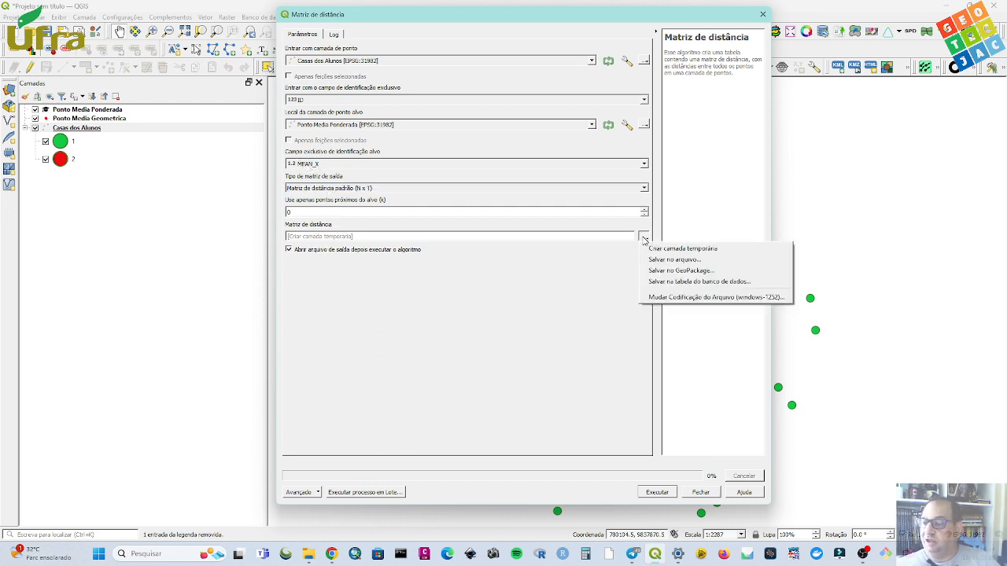
click(651, 259)
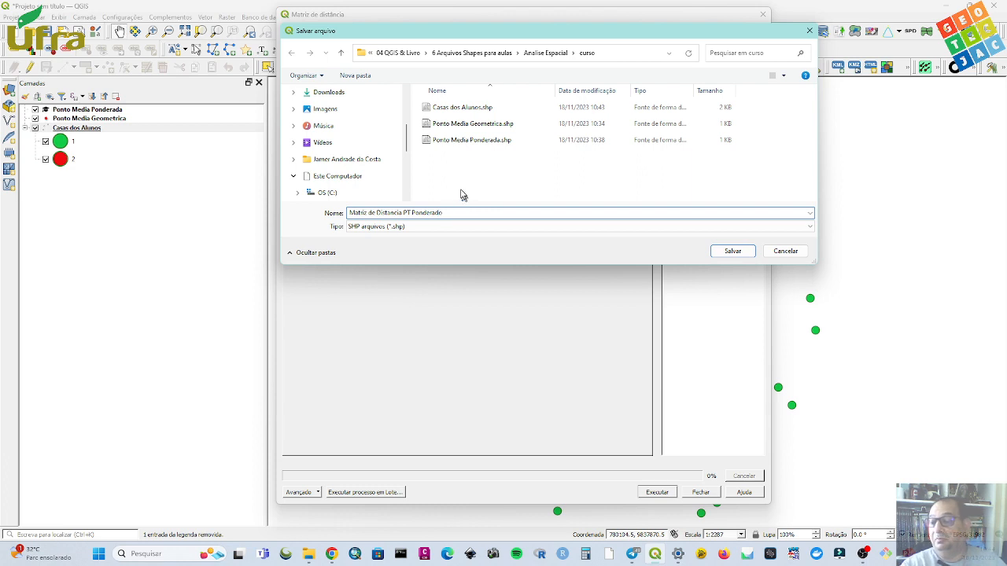
key(Return)
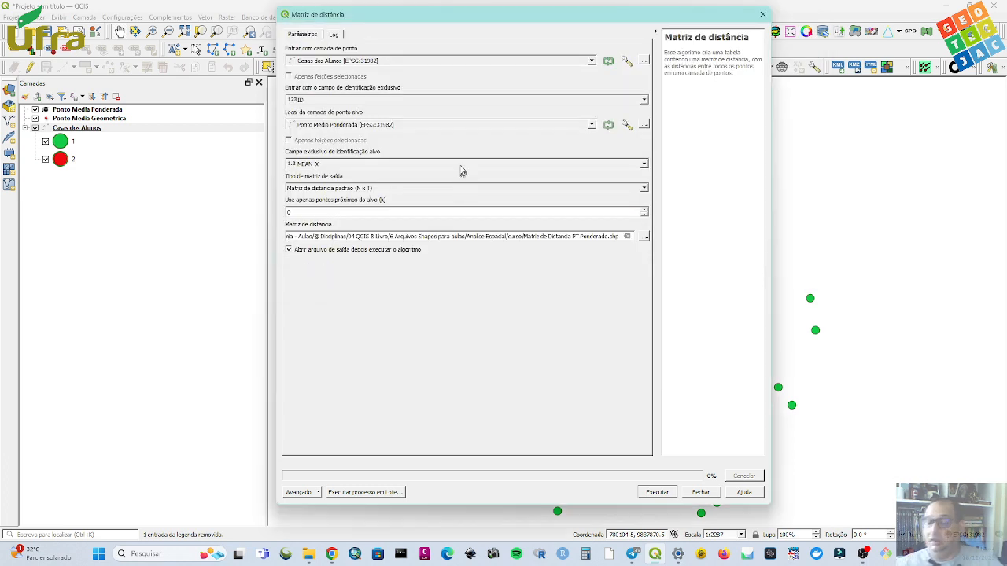
click(657, 492)
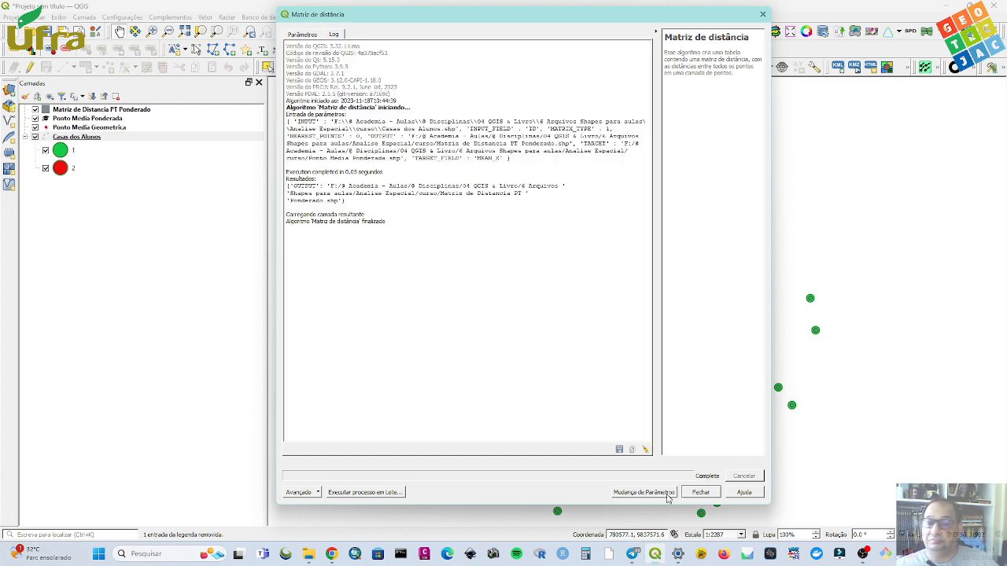
click(762, 14)
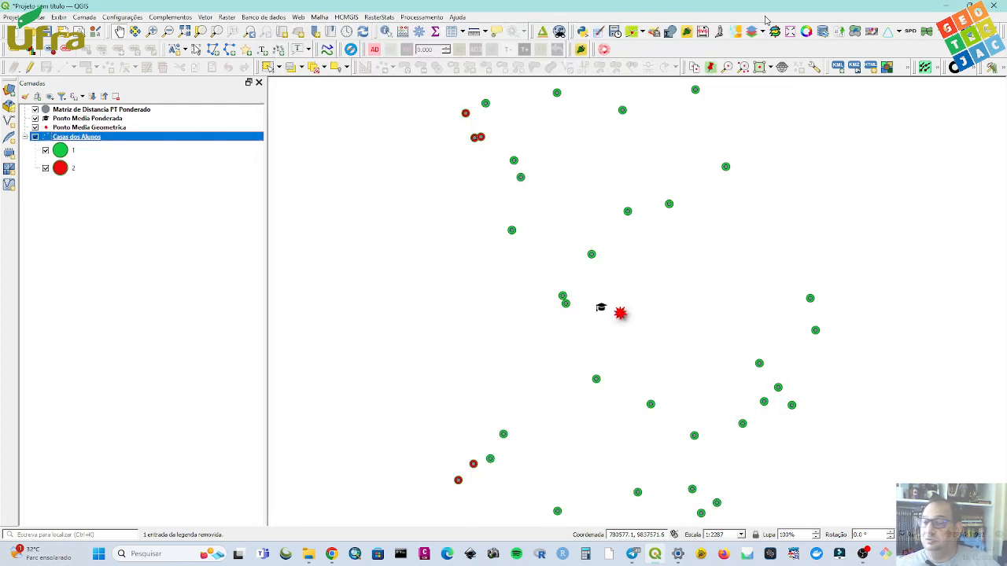
Inspect the attribute table of the Matriz de Distancia PT Ponderado layer, then close it.
click(142, 114)
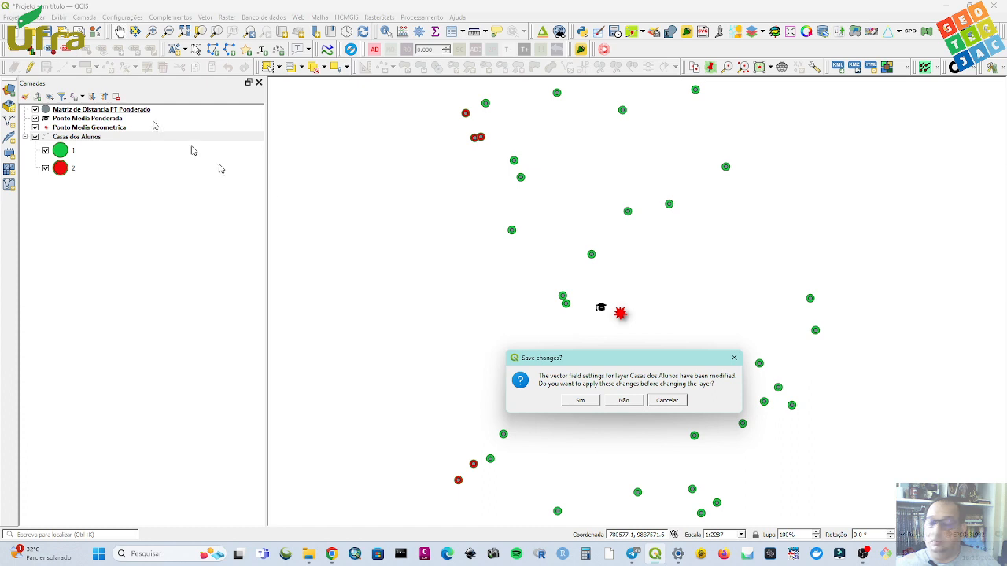
click(668, 401)
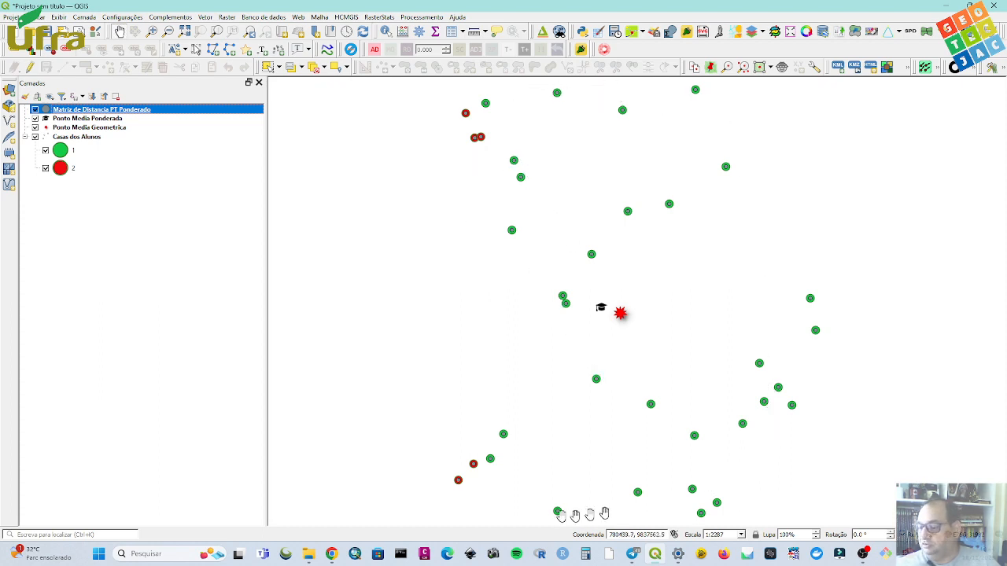
right_click(184, 116)
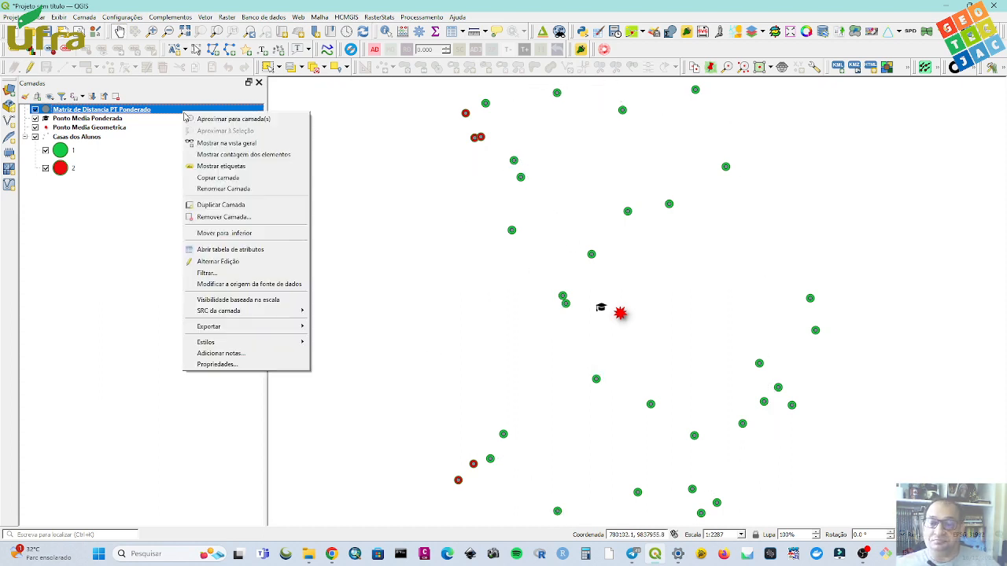
click(200, 251)
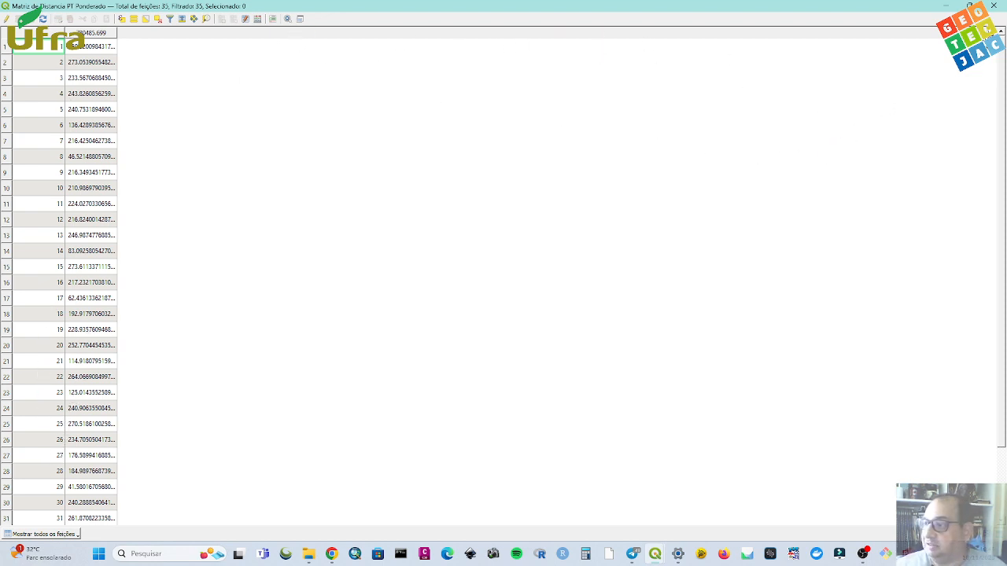
click(994, 5)
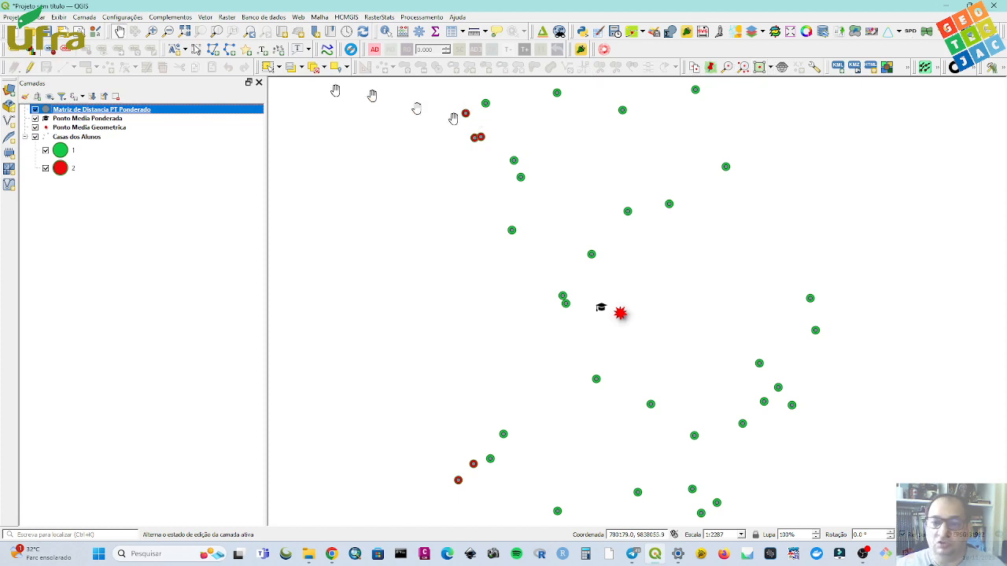
Review the Casas dos Alunos attribute table for the ID field shared with the distance matrix, discarding pending field settings.
click(92, 145)
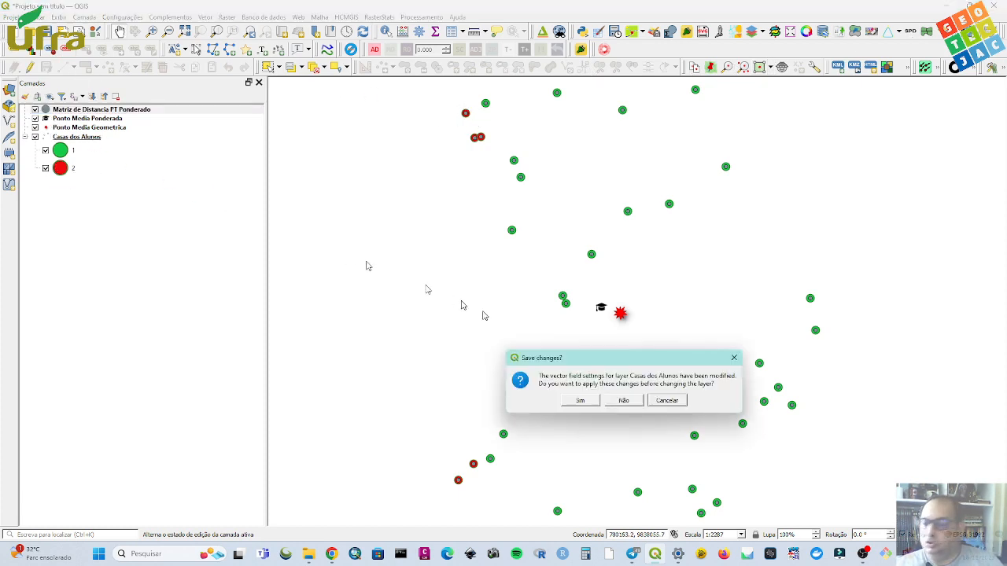
click(627, 402)
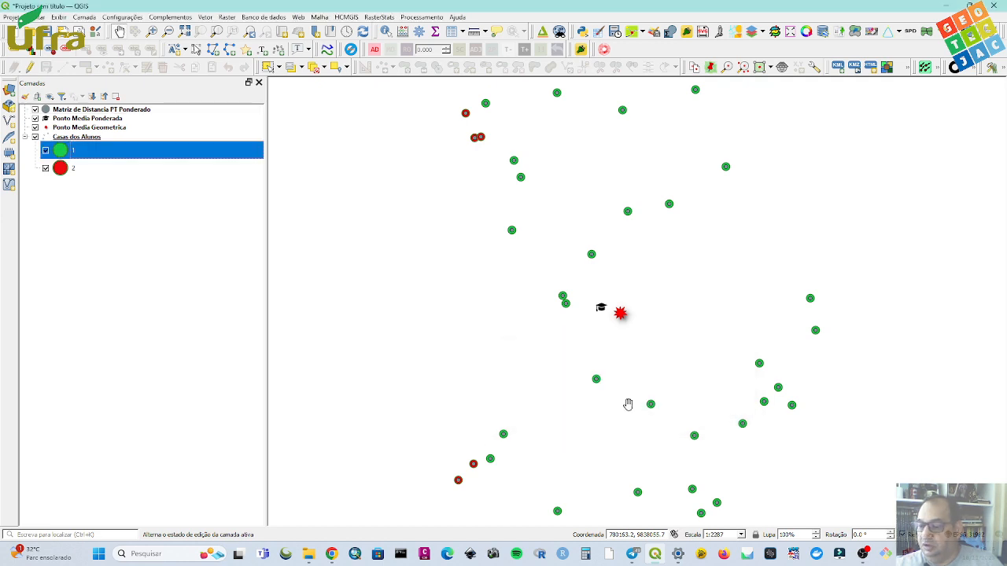
click(73, 141)
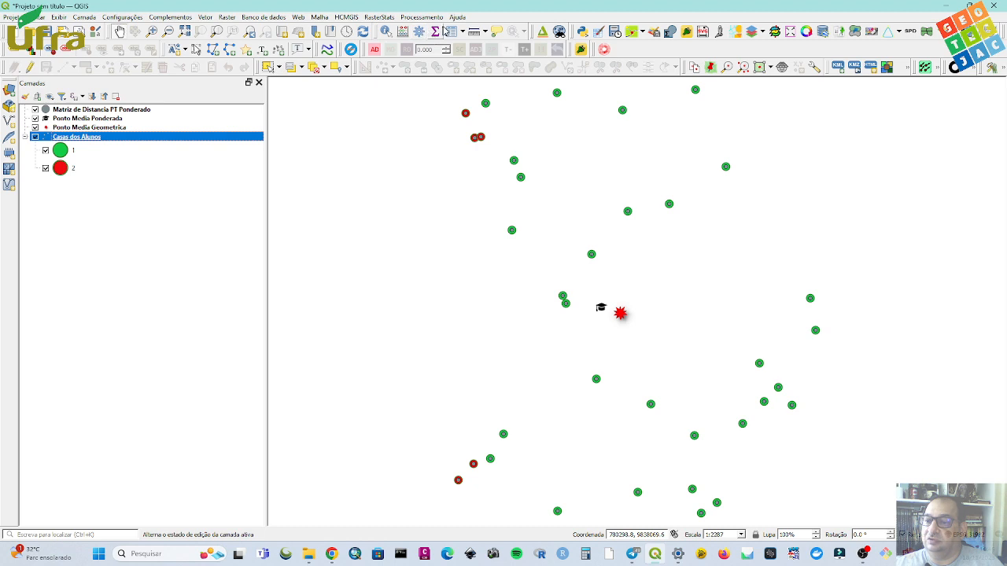
click(450, 31)
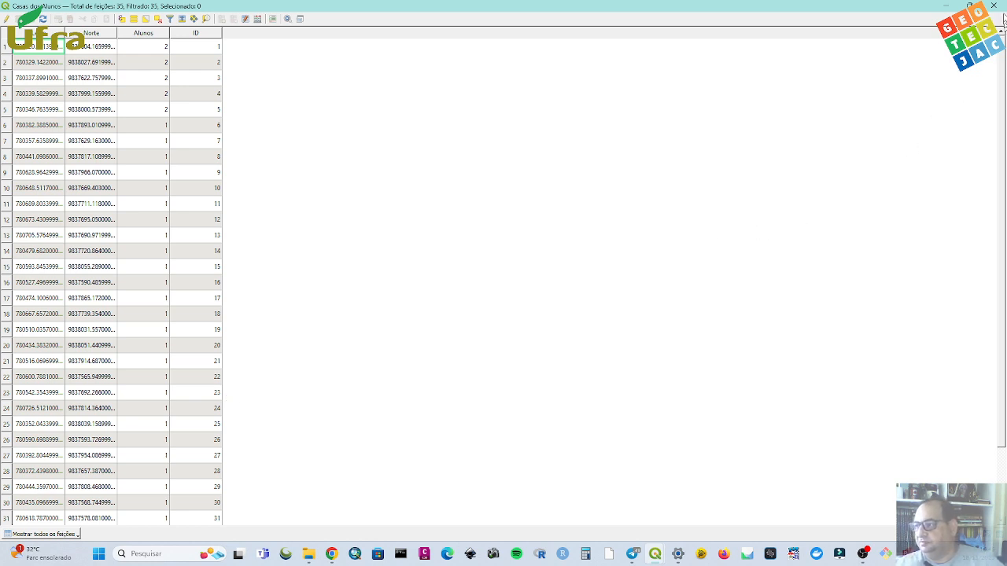
click(993, 5)
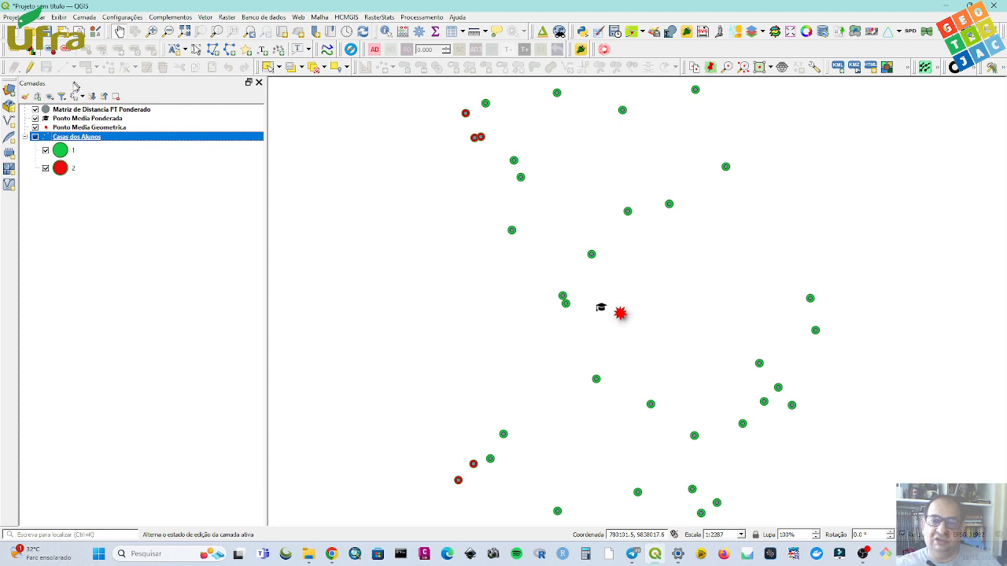
Join Matriz de Distancia PT Ponderado to the Casas dos Alunos layer, using ID as both join field and target field.
click(82, 110)
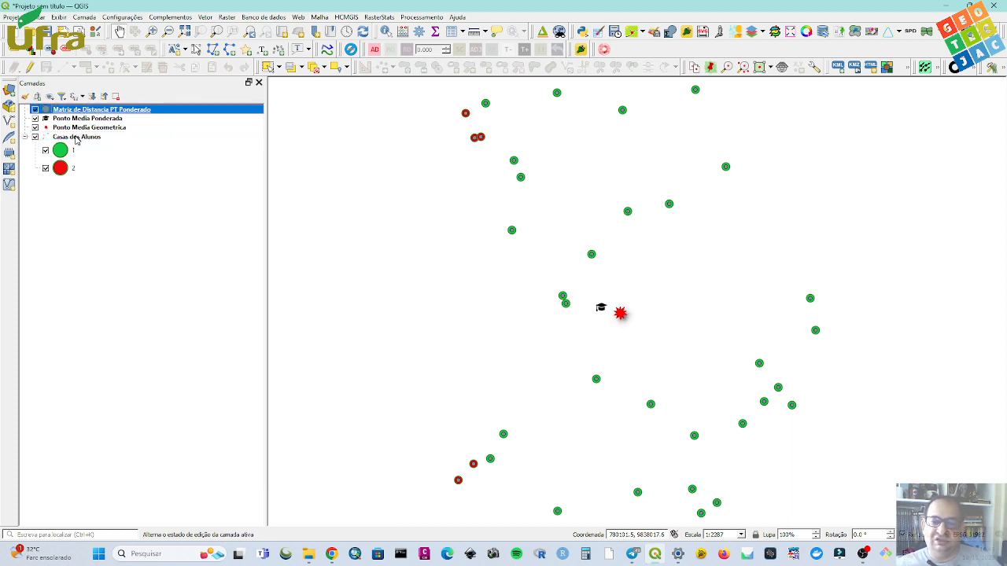
click(77, 138)
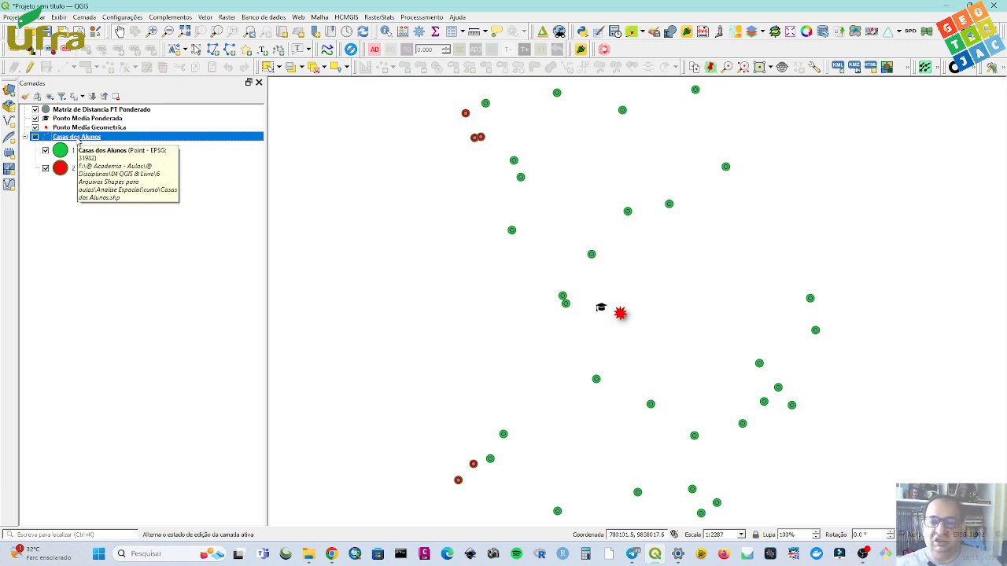
right_click(79, 139)
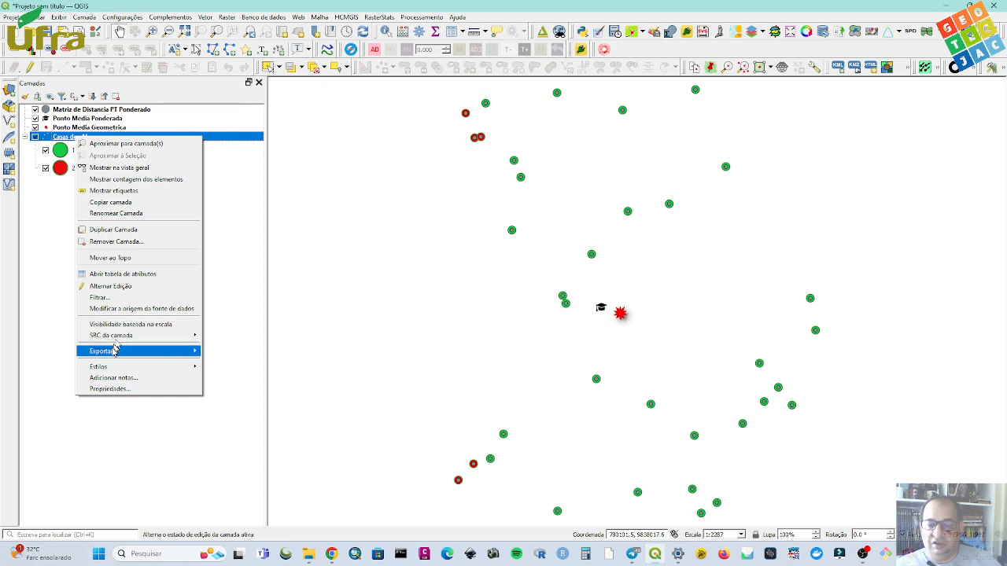
click(110, 389)
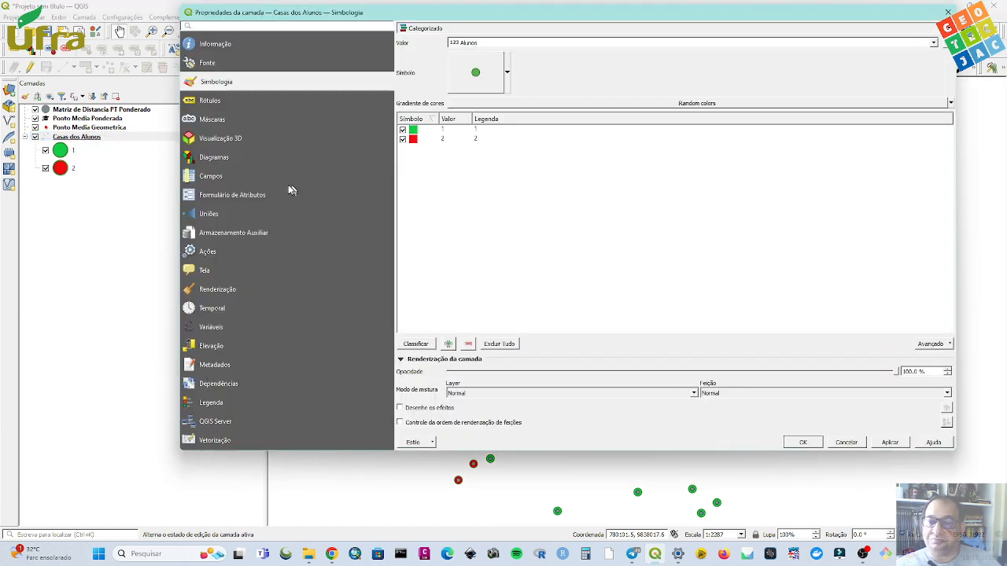
click(206, 215)
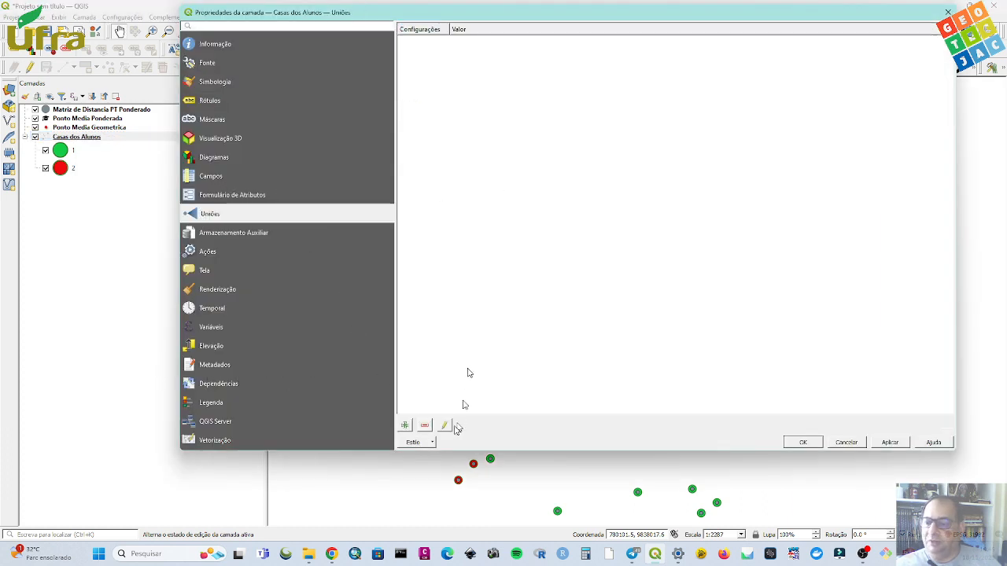
click(404, 425)
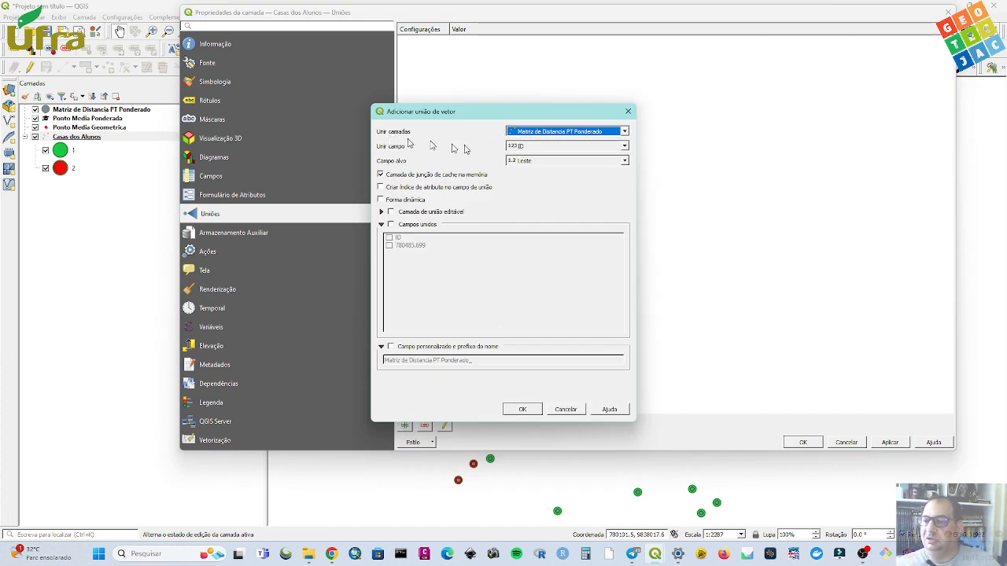
click(534, 162)
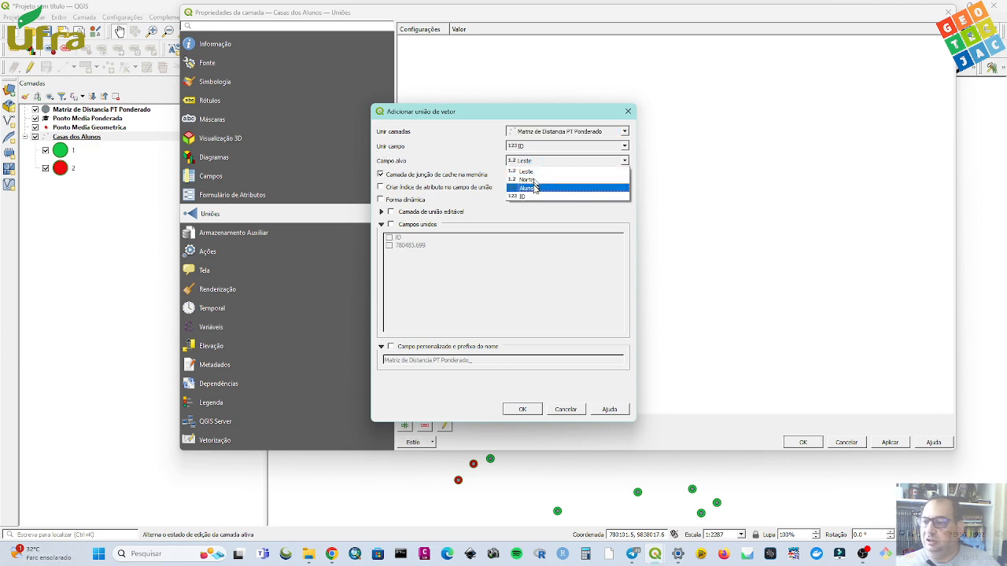
click(534, 198)
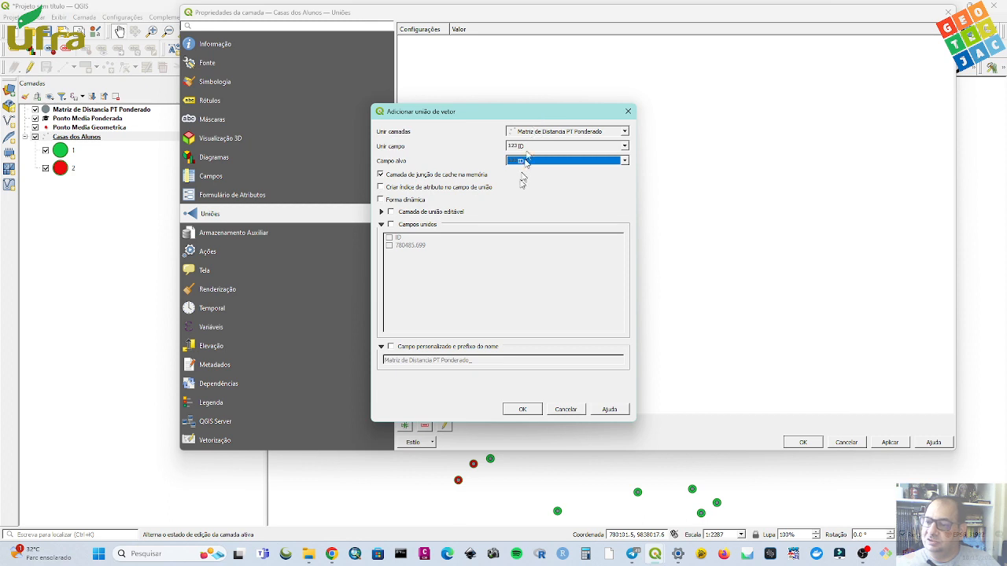
click(522, 411)
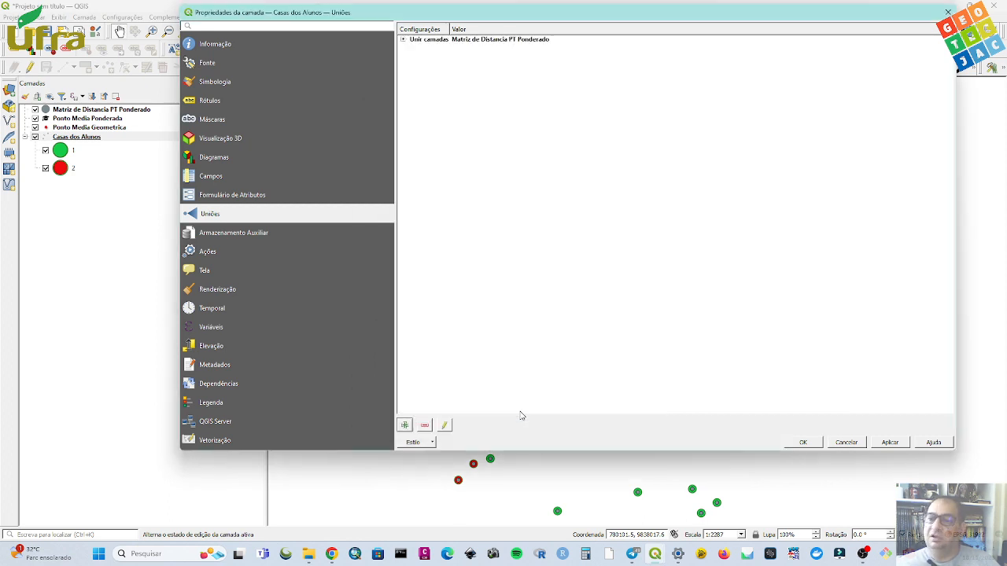
click(891, 444)
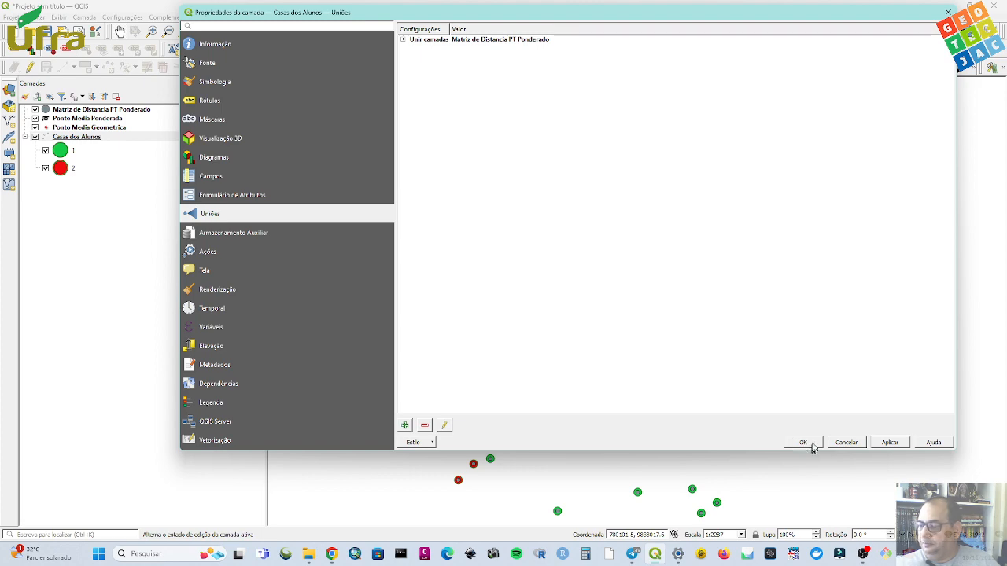
click(803, 443)
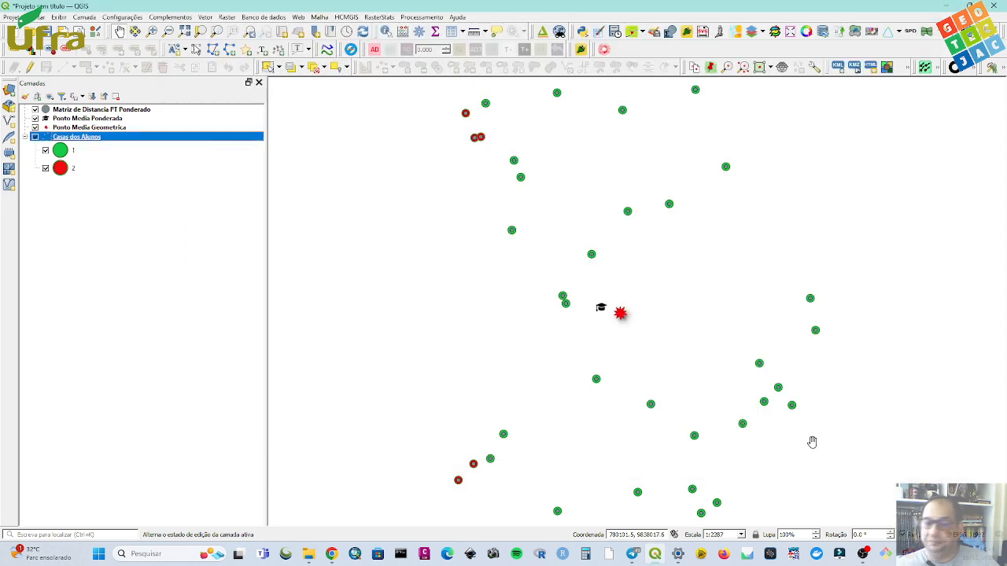
Open the Casas dos Alunos attribute table and widen the joined distance column to read its full name and values.
right_click(206, 135)
click(228, 272)
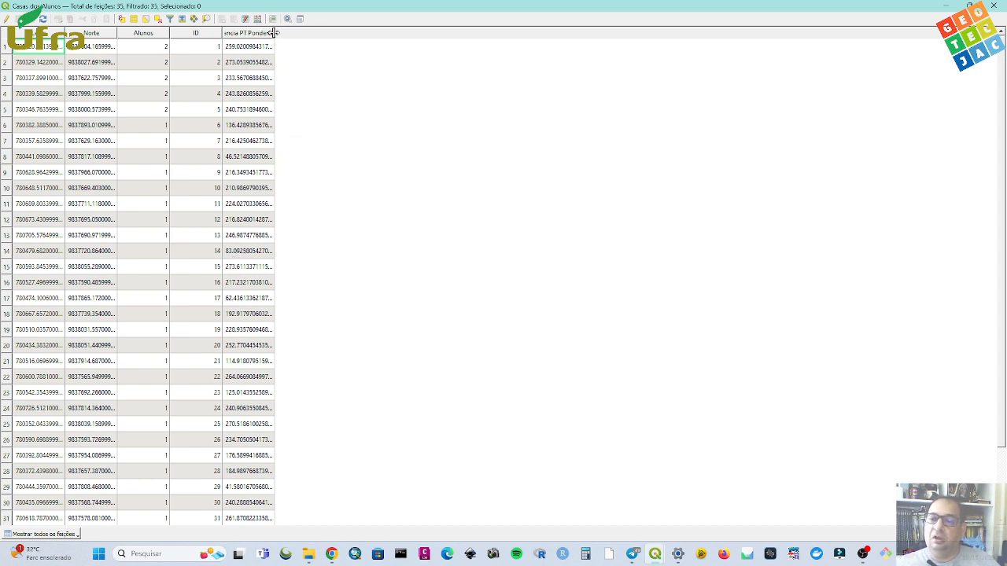
drag(273, 32, 365, 53)
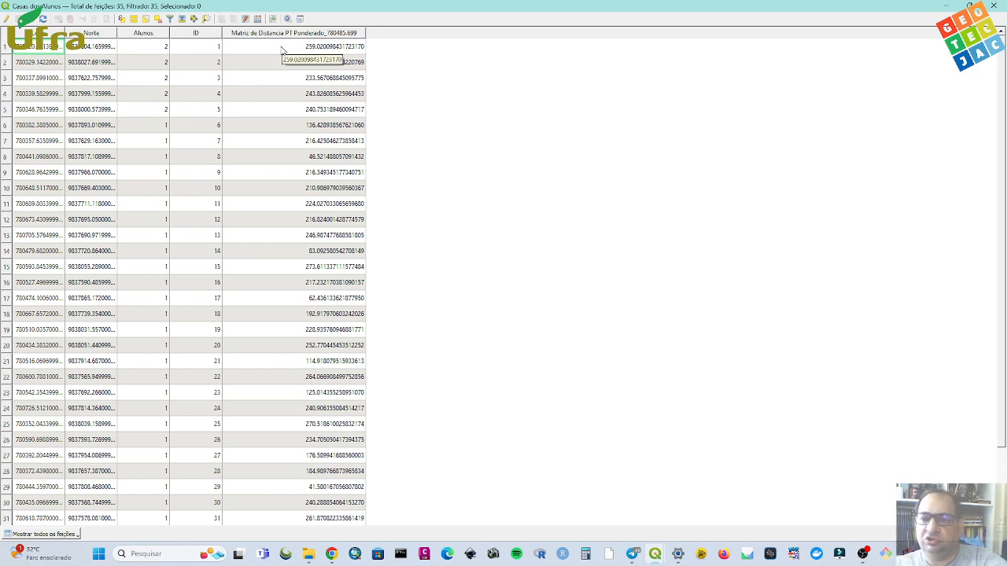
Enable editing on Casas dos Alunos and define a new decimal field DistPtPond with length 10 and precision 2 in the field calculator.
click(5, 18)
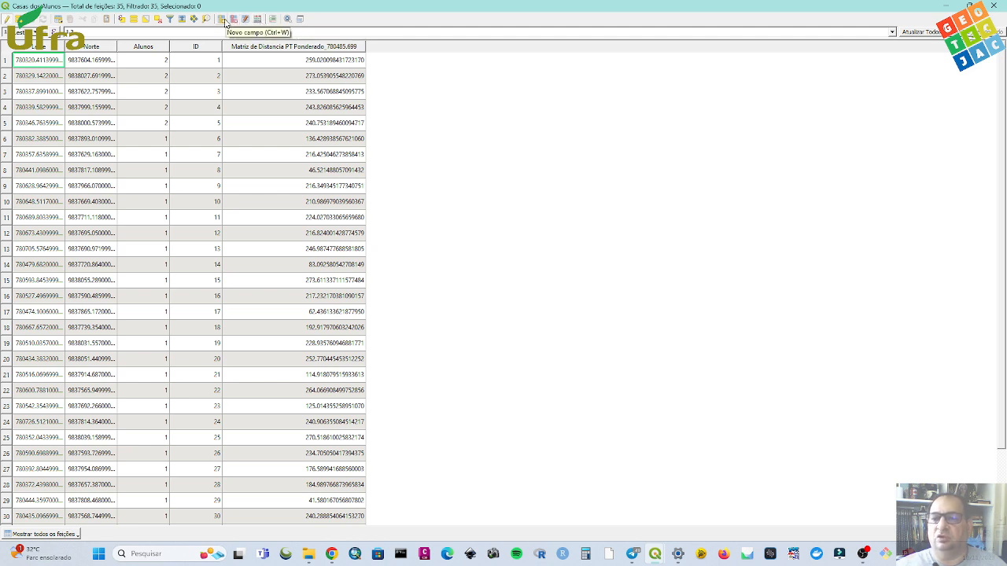
click(257, 19)
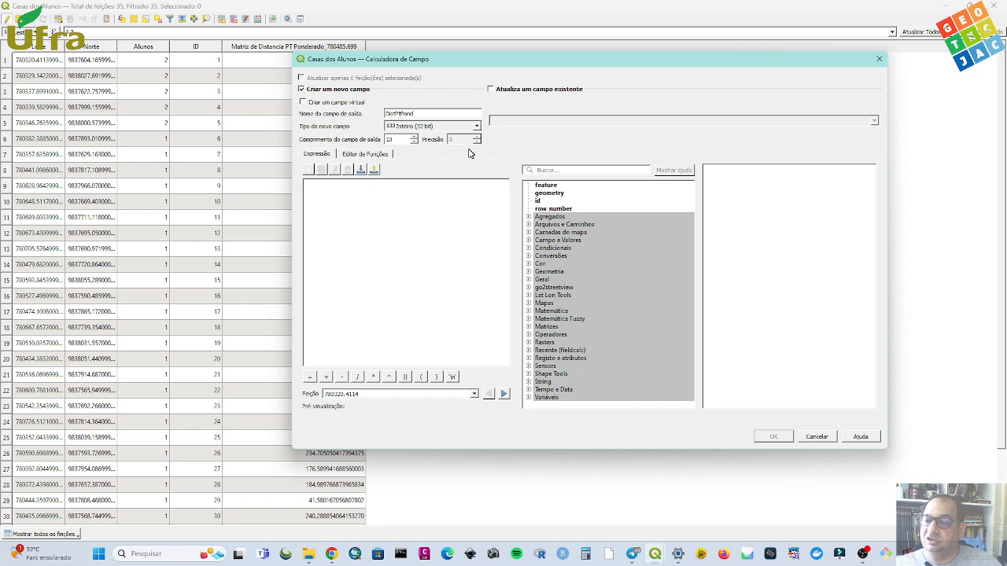
click(421, 127)
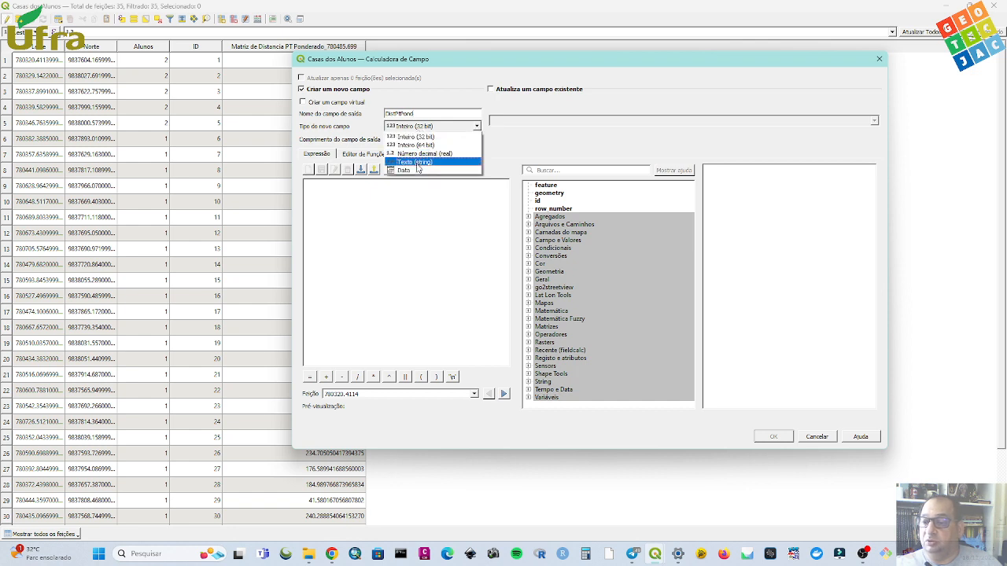
click(418, 153)
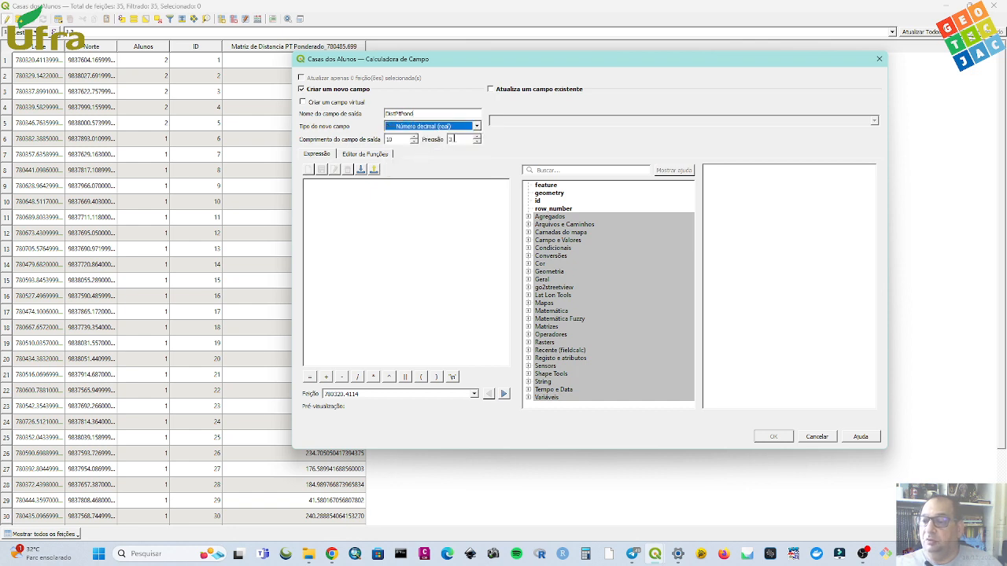
click(454, 139)
text(2)
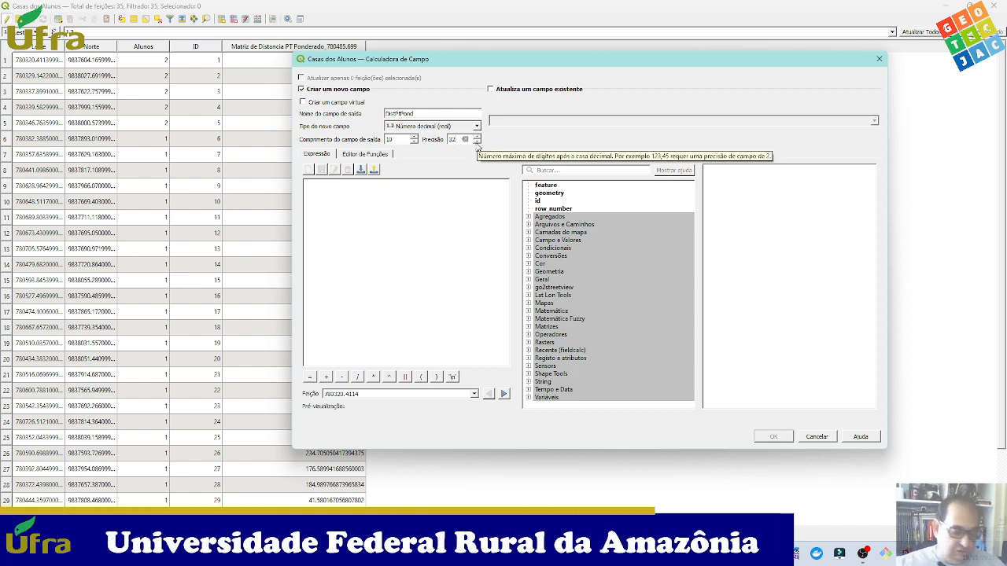
key(BackSpace)
key(BackSpace)
text(2)
click(440, 258)
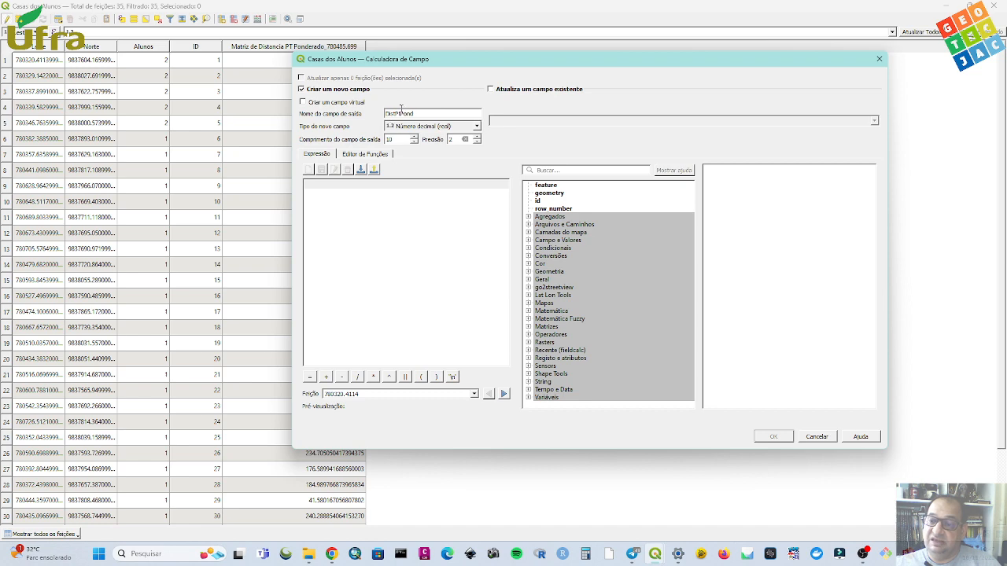
Fill DistPtPond from the joined Matriz de Distancia PT Ponderado_780485.699 field, save the edits, end editing and close the attribute table.
drag(383, 65, 482, 39)
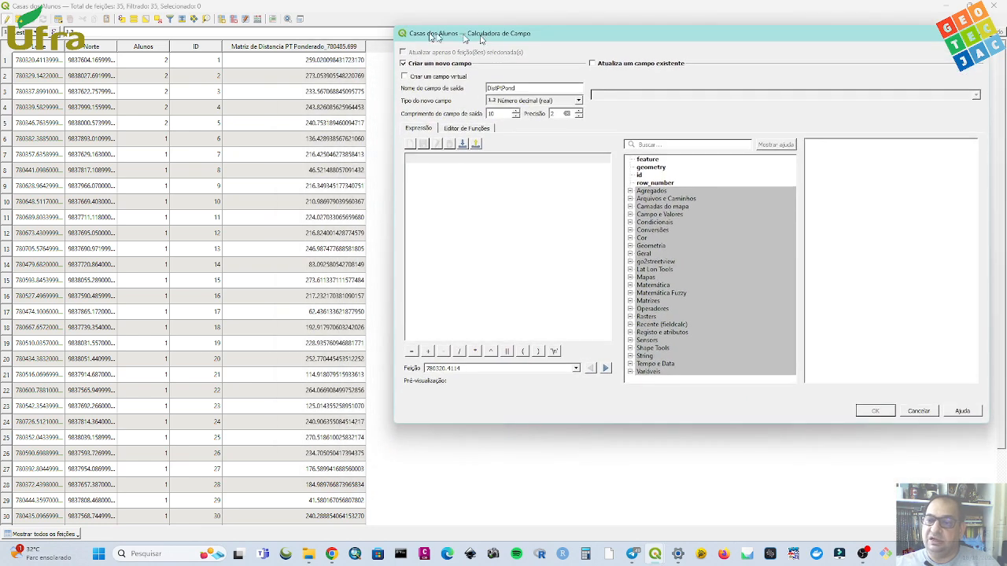
click(632, 214)
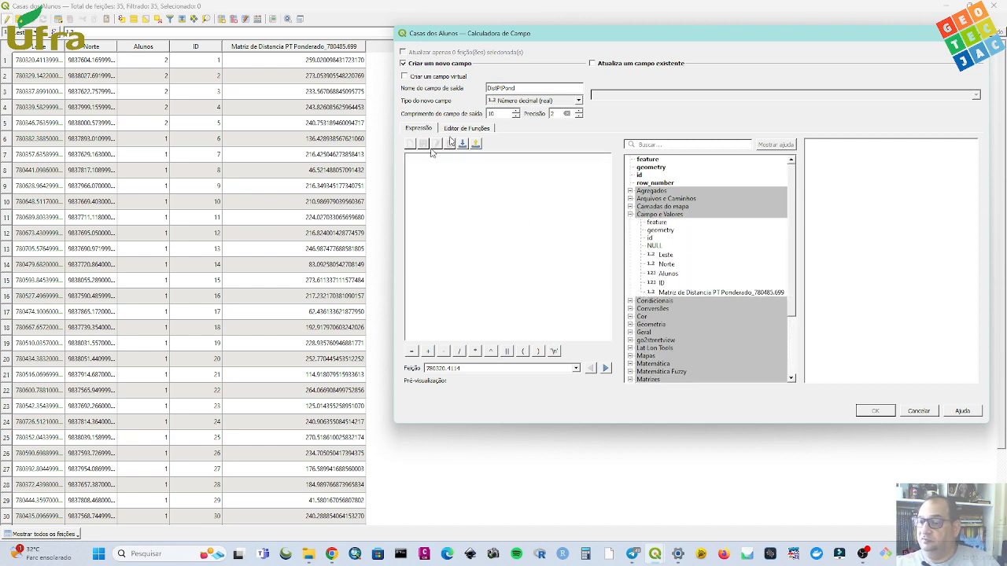
double_click(679, 292)
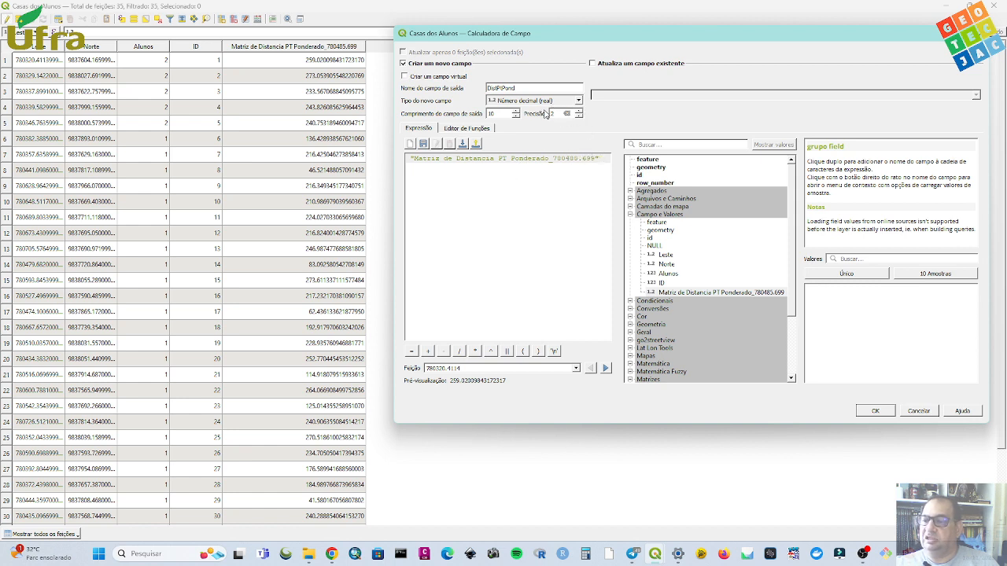
click(887, 411)
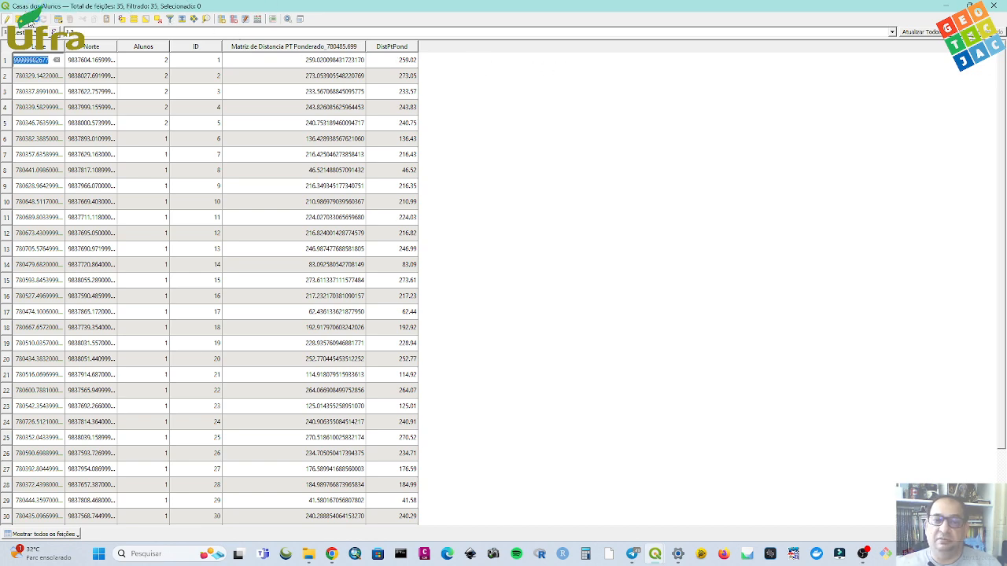
click(31, 21)
click(7, 19)
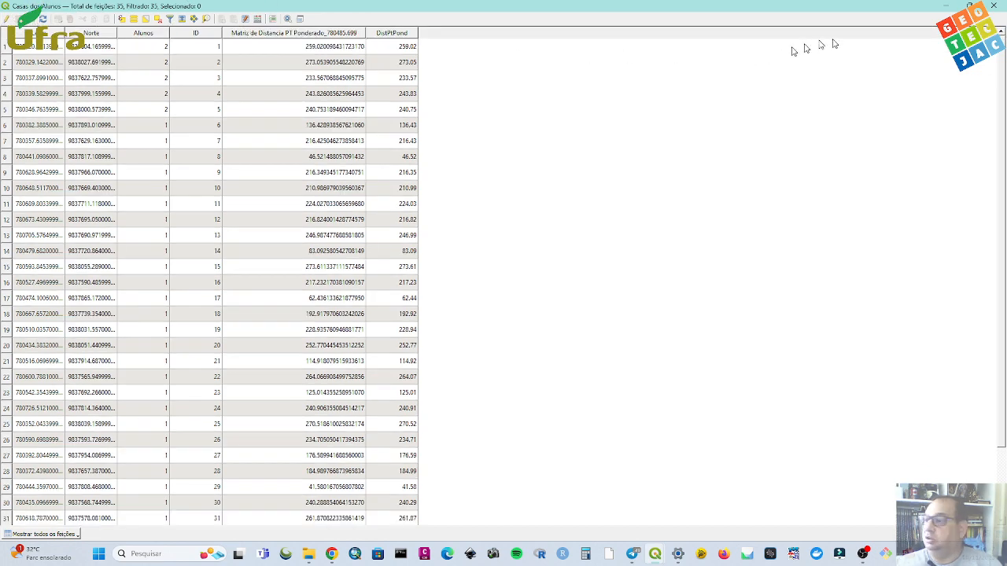
click(996, 6)
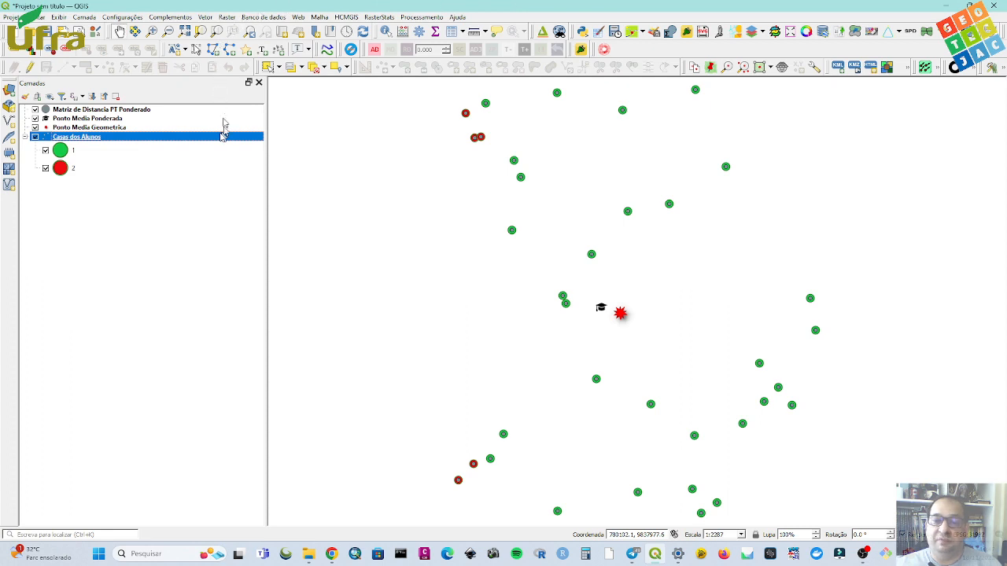
Remove the Matriz de Distancia PT Ponderado join from the Casas dos Alunos layer.
right_click(154, 140)
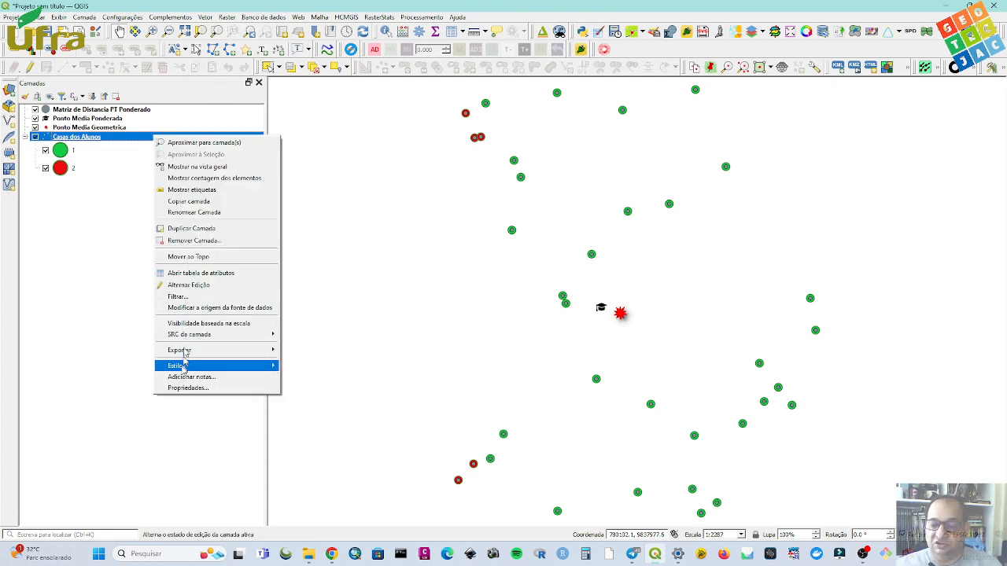
click(178, 390)
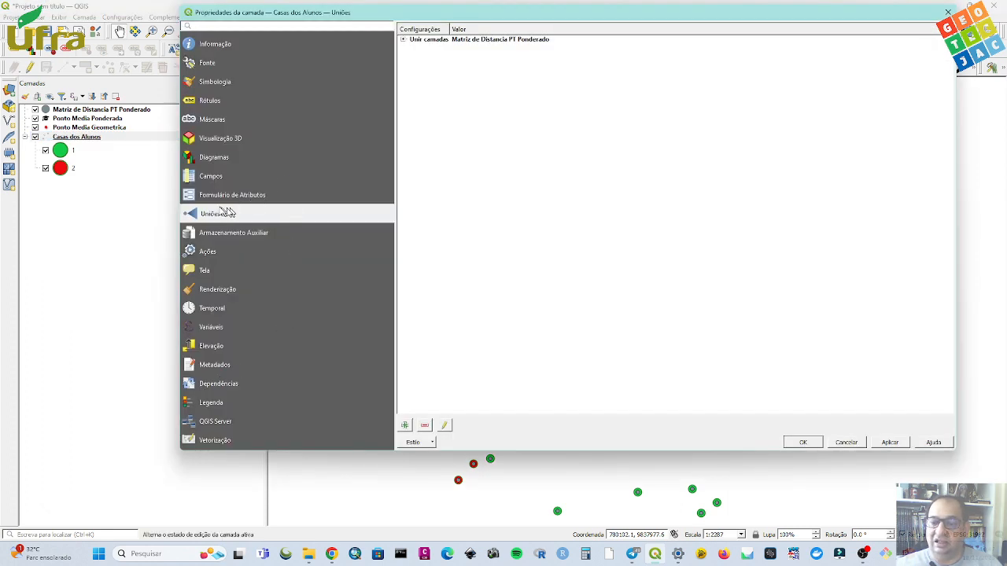
click(425, 425)
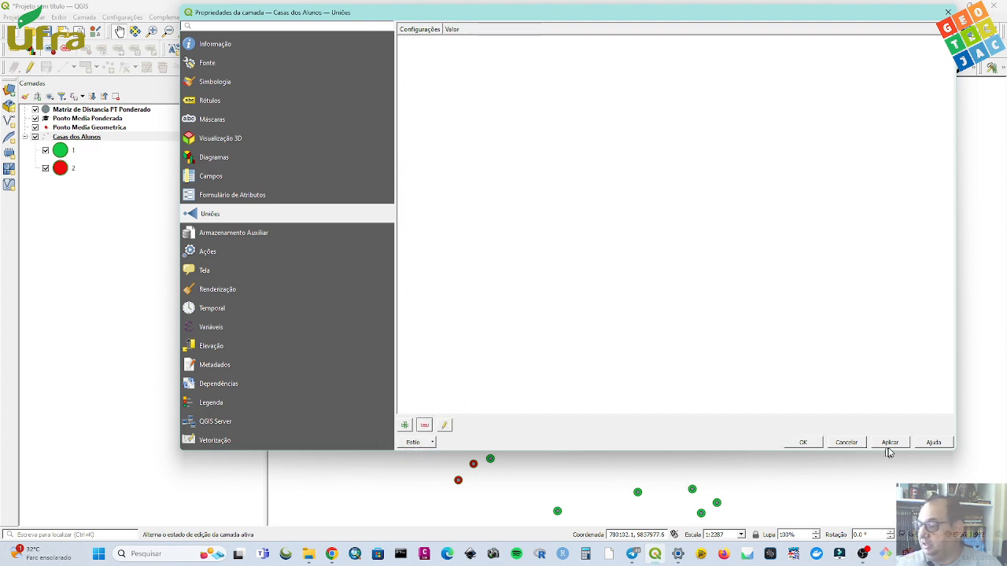
click(803, 443)
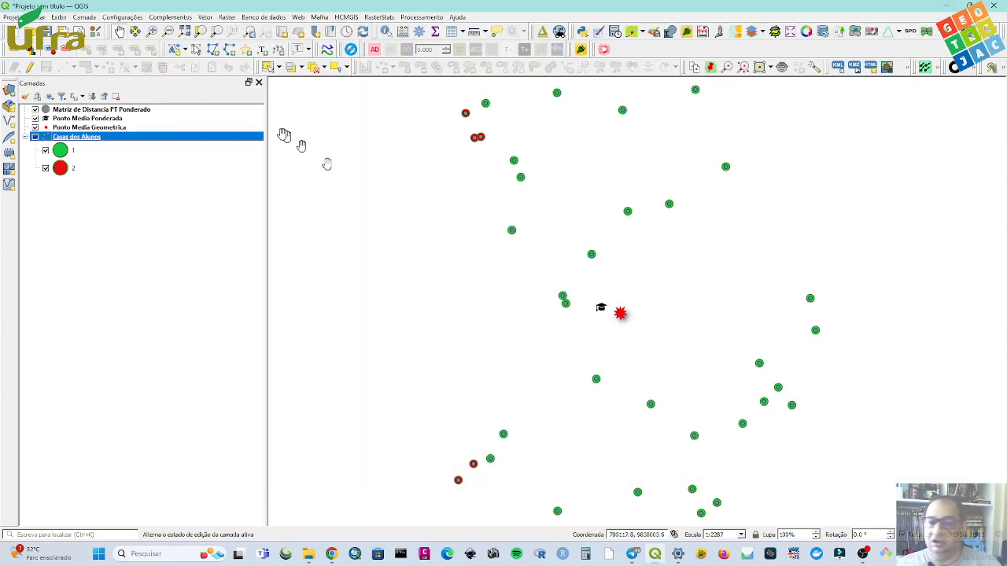
Check the Casas dos Alunos attribute table for the permanent DistPtPond field, then close it.
right_click(240, 138)
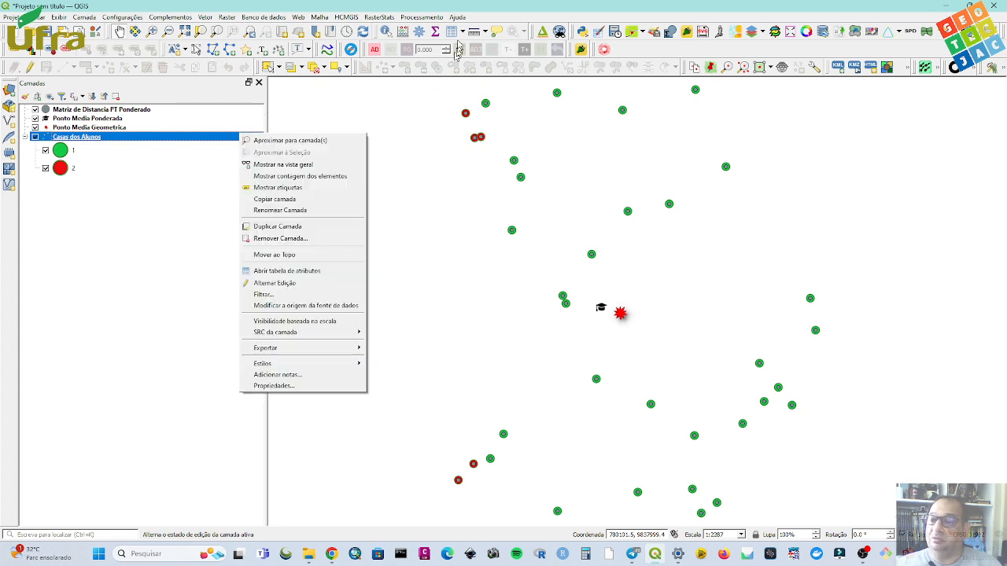
click(457, 35)
click(454, 32)
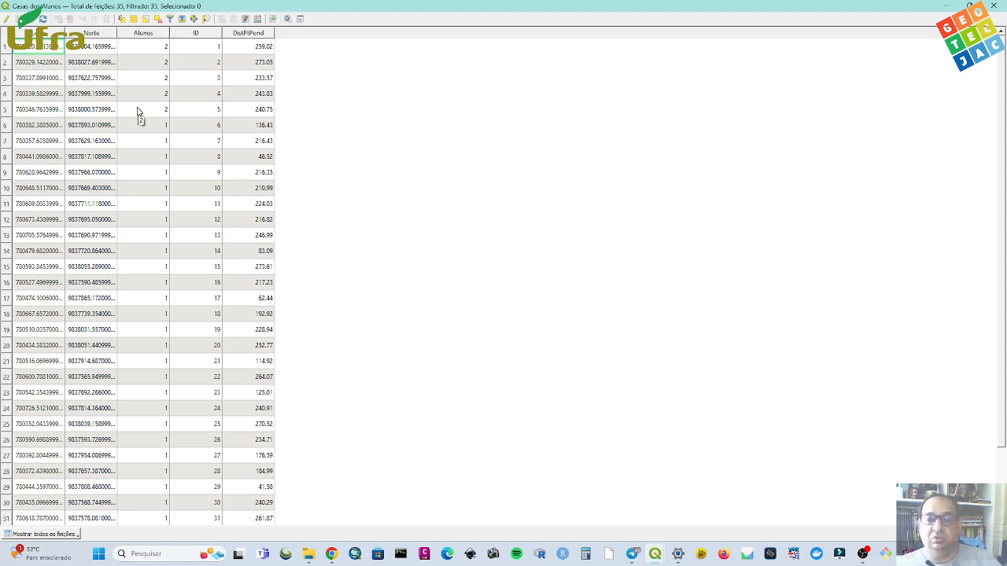
click(993, 6)
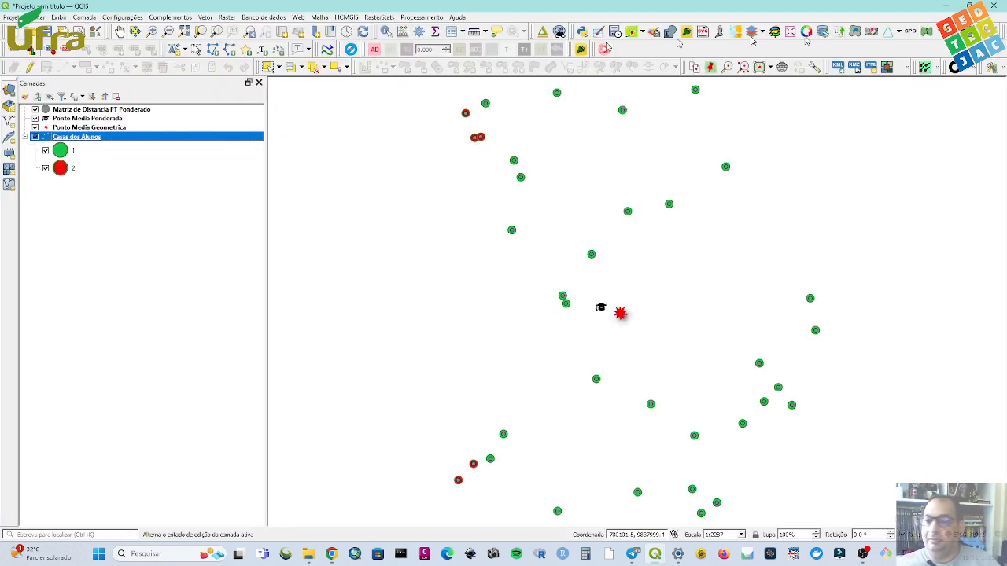
Switch the Casas dos Alunos symbology to Graduado, using DistPtPond as the value.
double_click(128, 144)
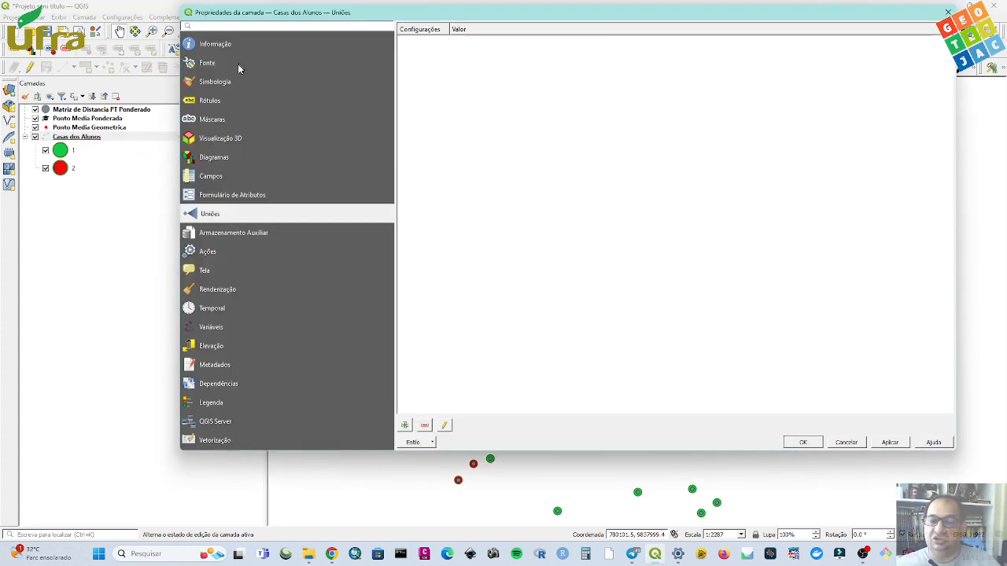
click(211, 82)
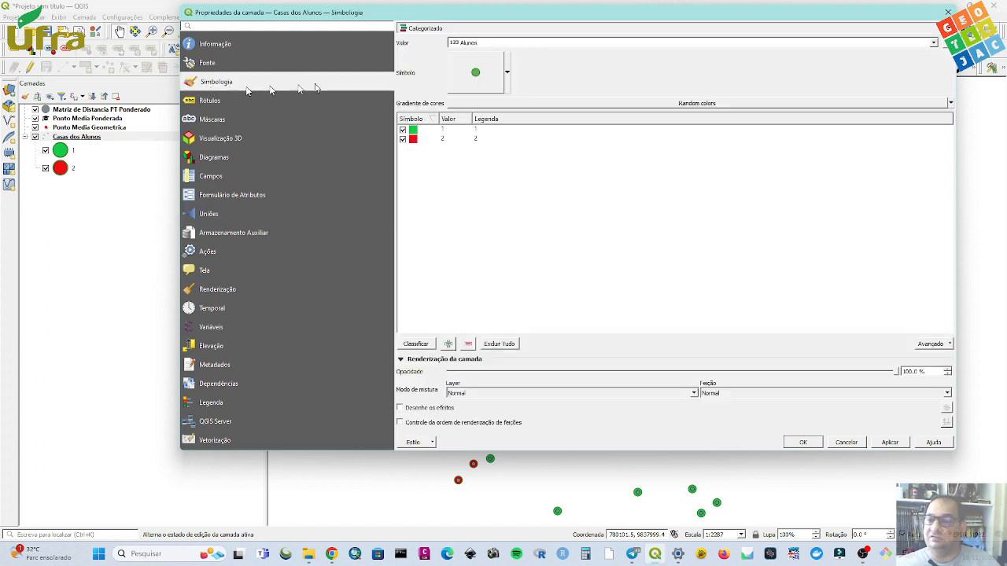
click(482, 29)
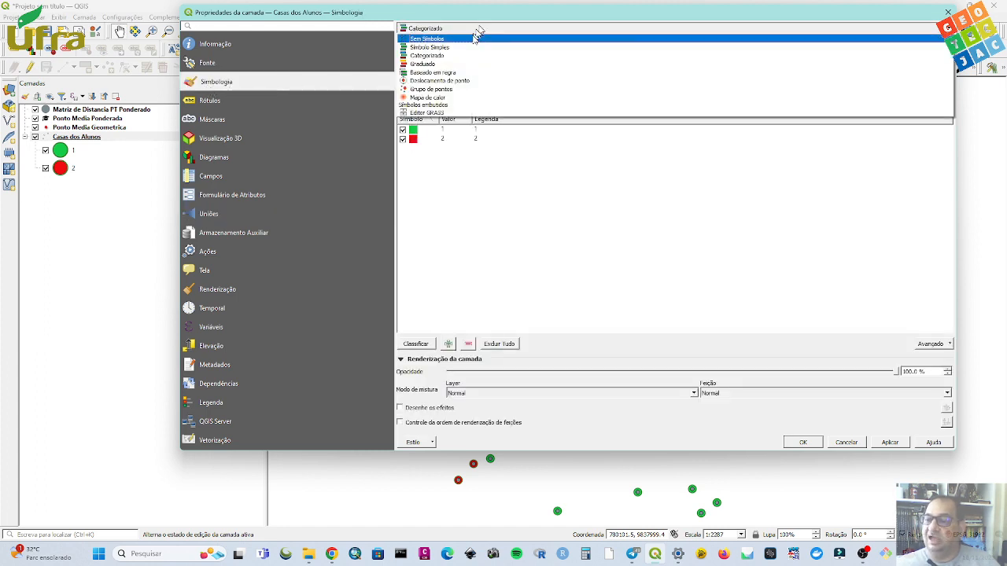
click(425, 64)
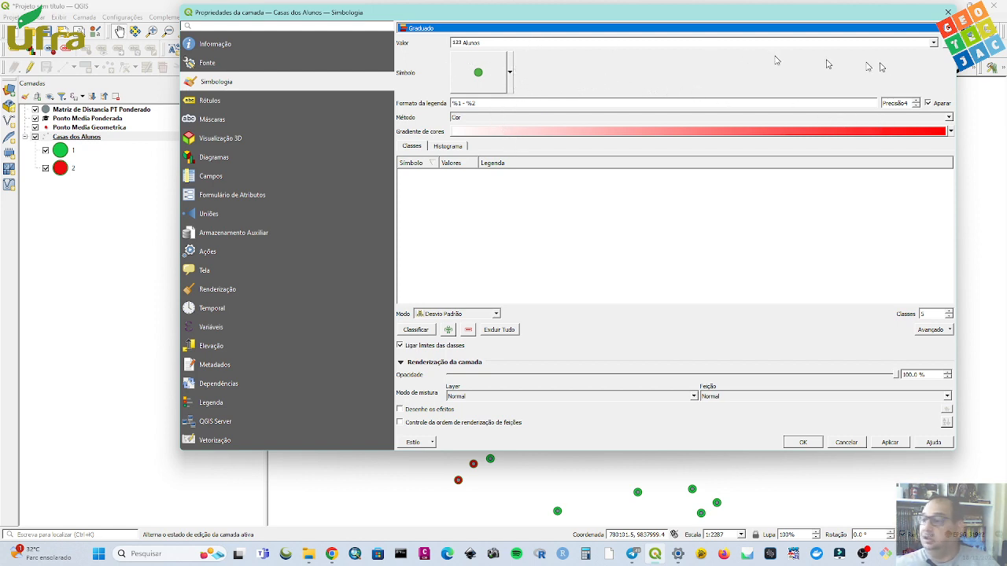
click(934, 43)
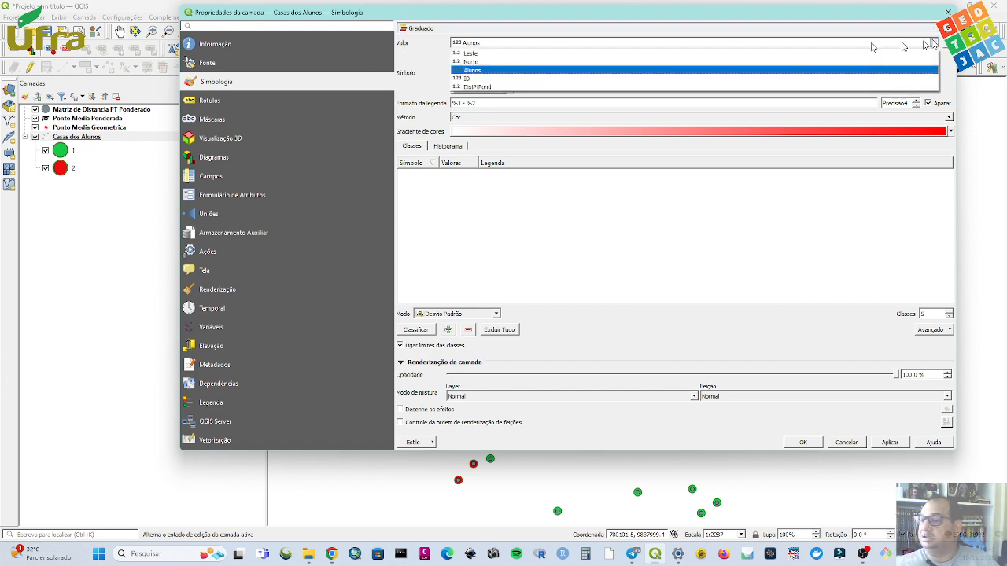
click(618, 88)
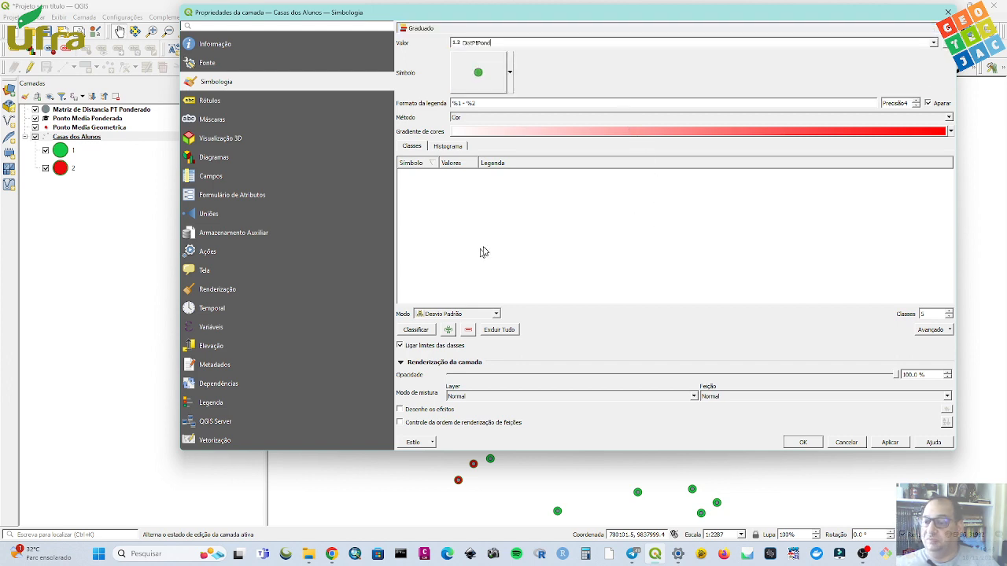
Classify the graduated symbols with Intervalo fixo mode at an interval size of 1 and apply the style.
click(441, 315)
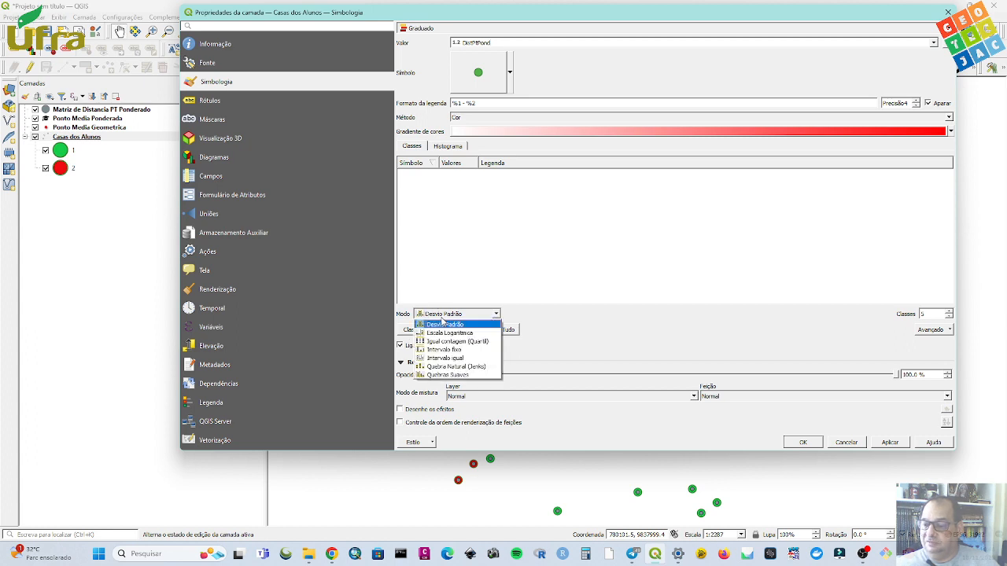
click(445, 349)
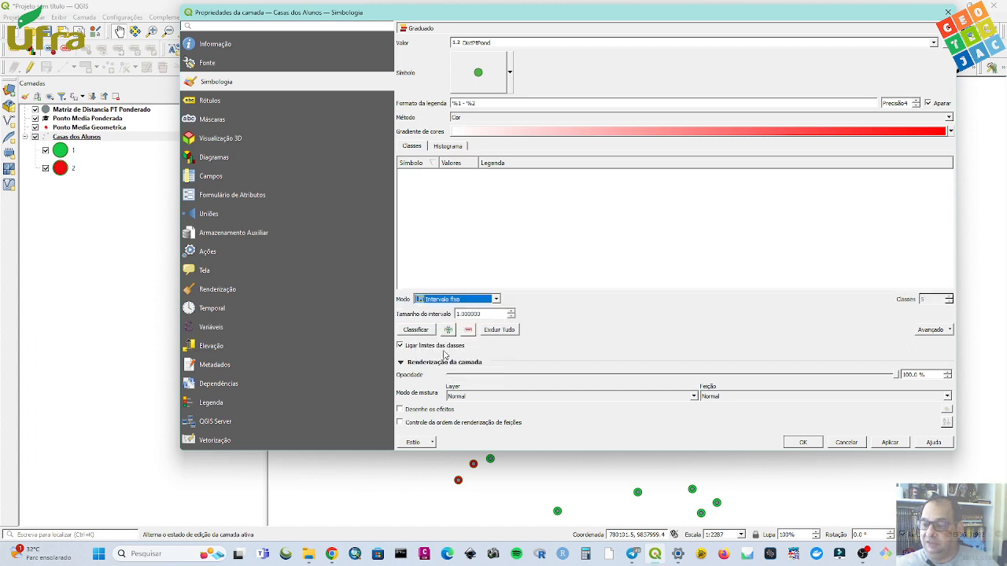
click(417, 331)
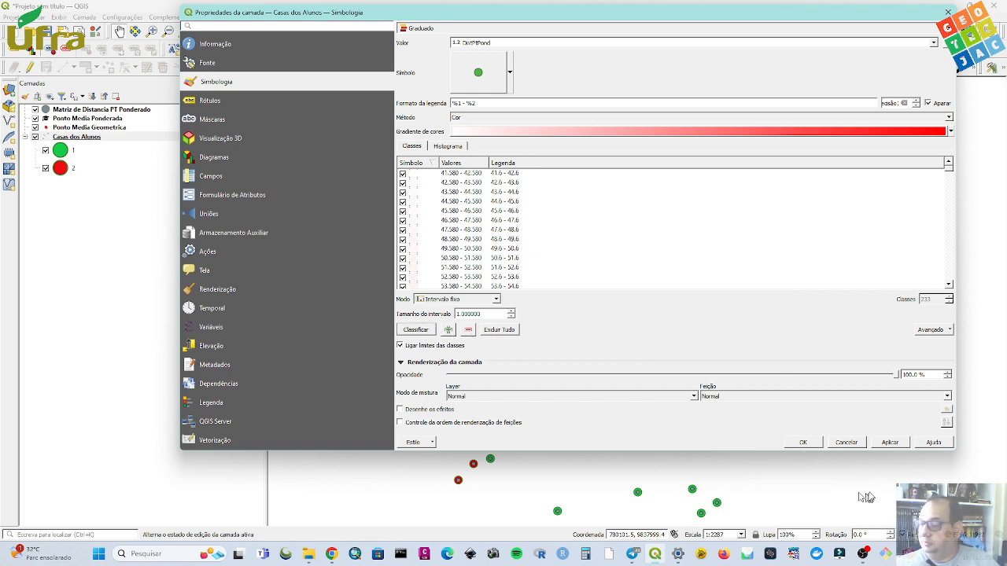
click(890, 443)
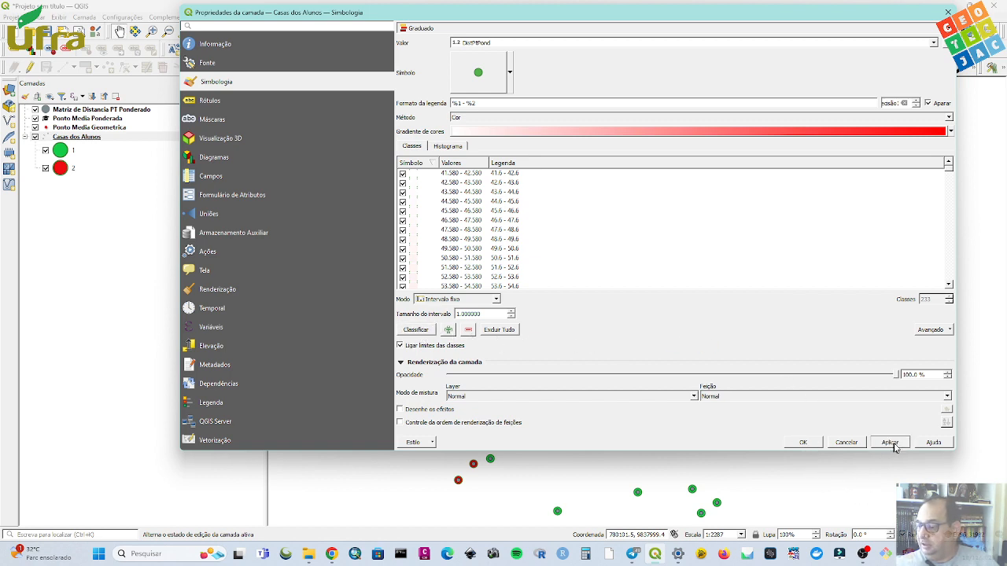
click(803, 443)
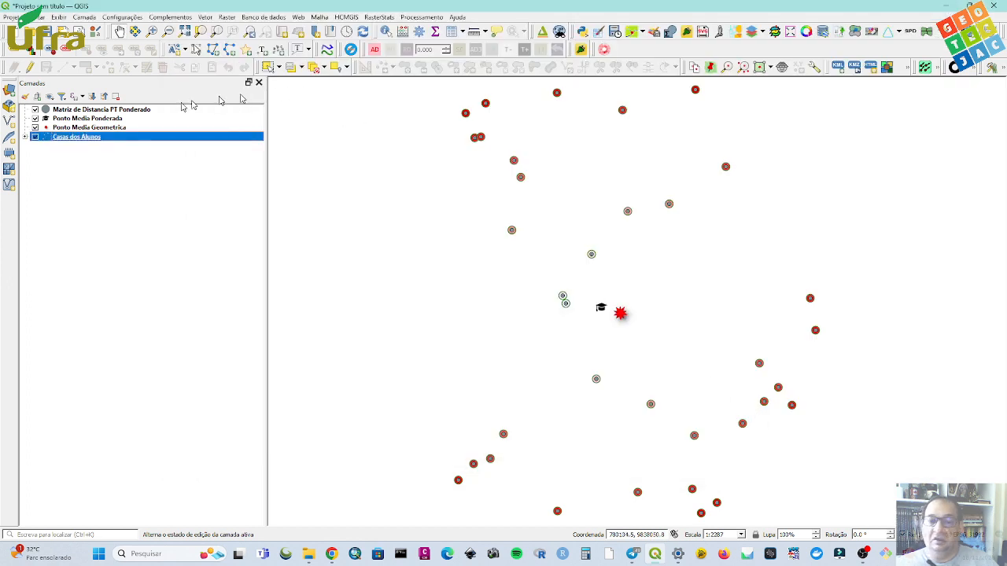
Toggle Casas dos Alunos off and back on, and hide the Ponto Media Geometrica layer, leaving the house symbology settings as they are.
click(35, 138)
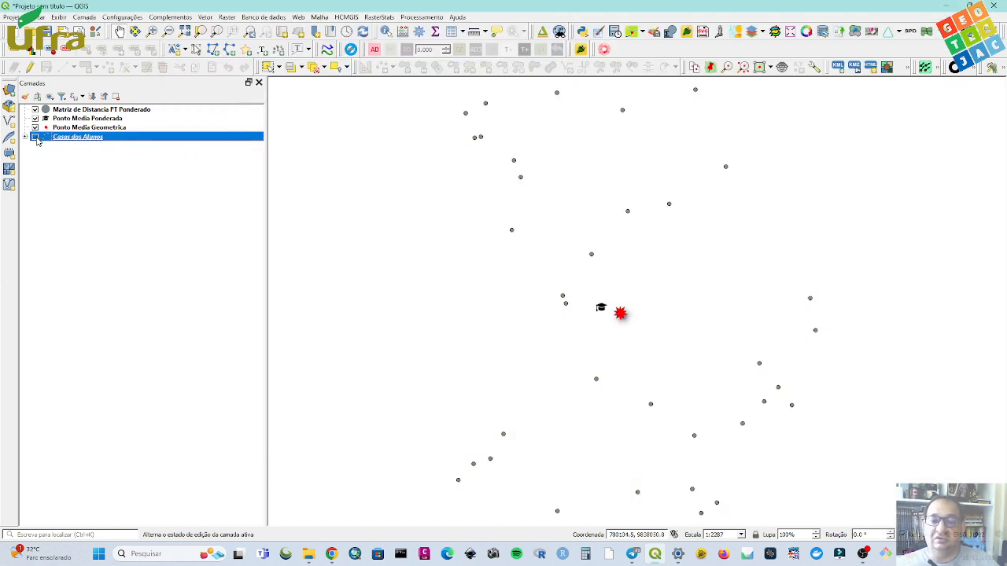
click(35, 138)
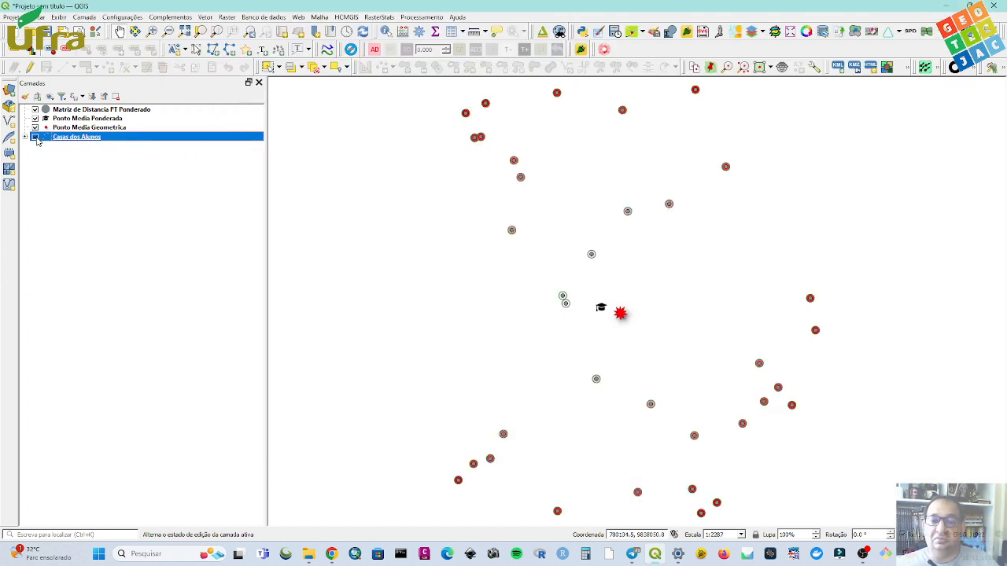
click(35, 128)
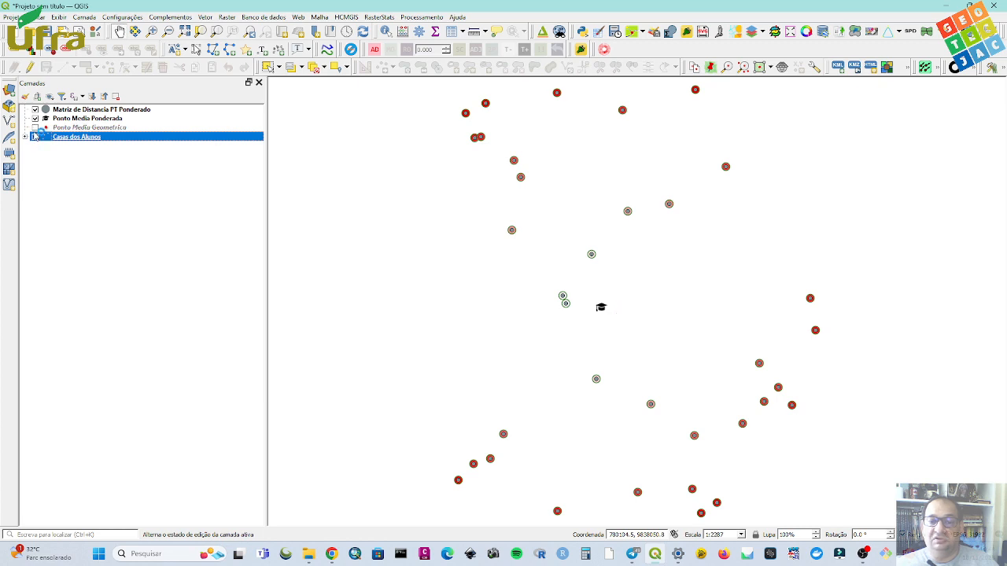
double_click(35, 136)
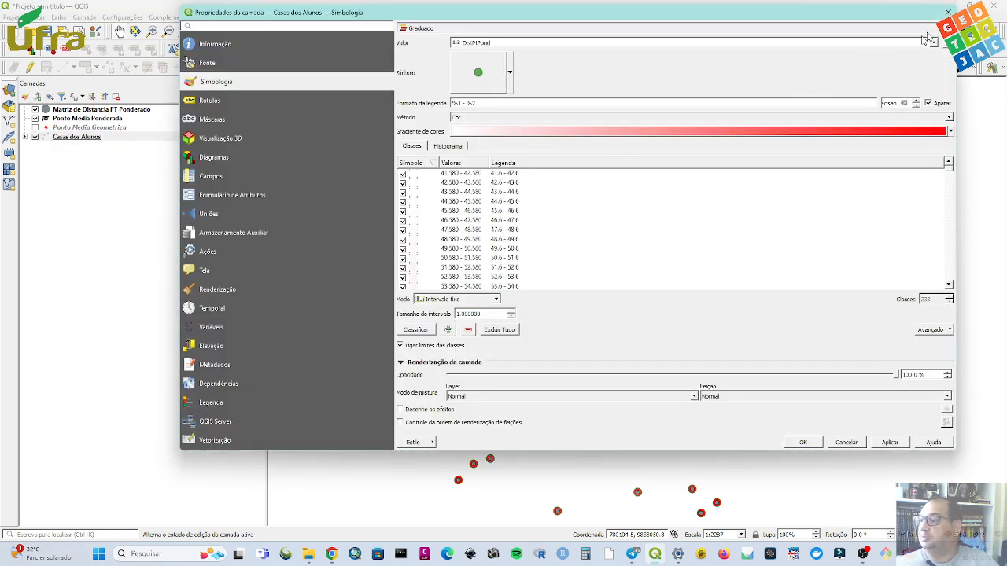
click(948, 12)
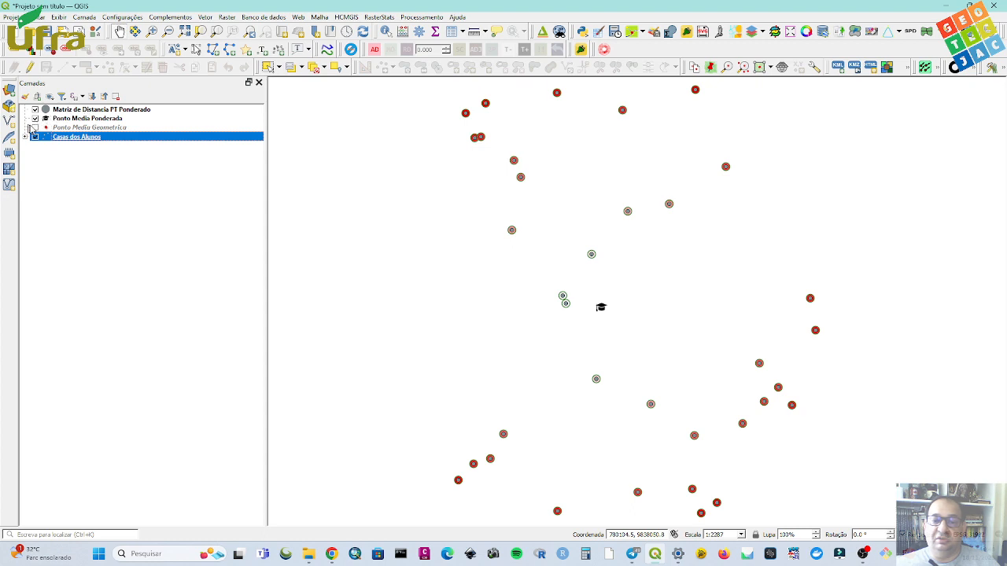
Show the Ponto Media Geometrica layer and hide Matriz de Distancia PT Ponderado.
click(35, 128)
click(35, 109)
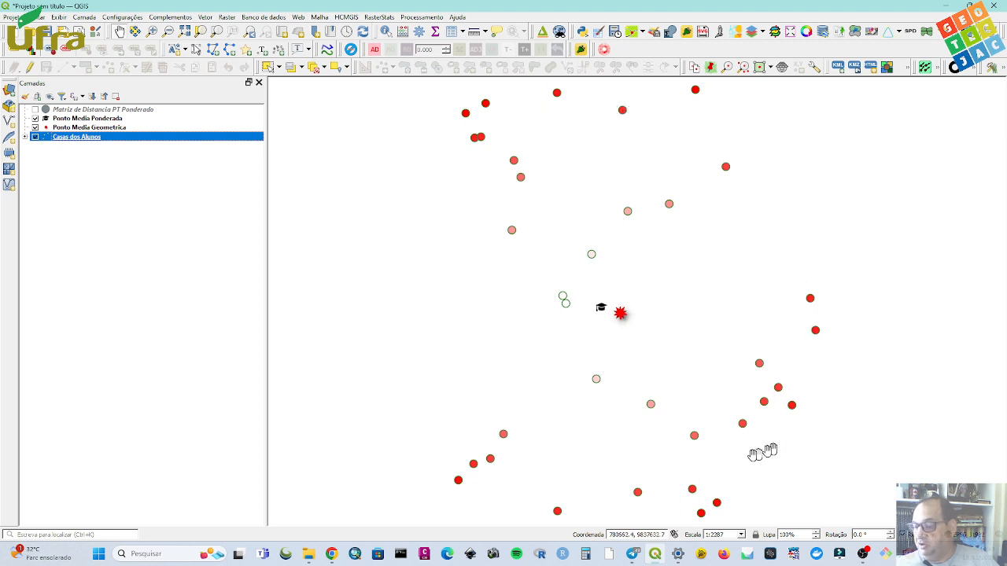
Change the color gradient of the Casas dos Alunos graduated symbols to Turbo and accept the style.
double_click(100, 138)
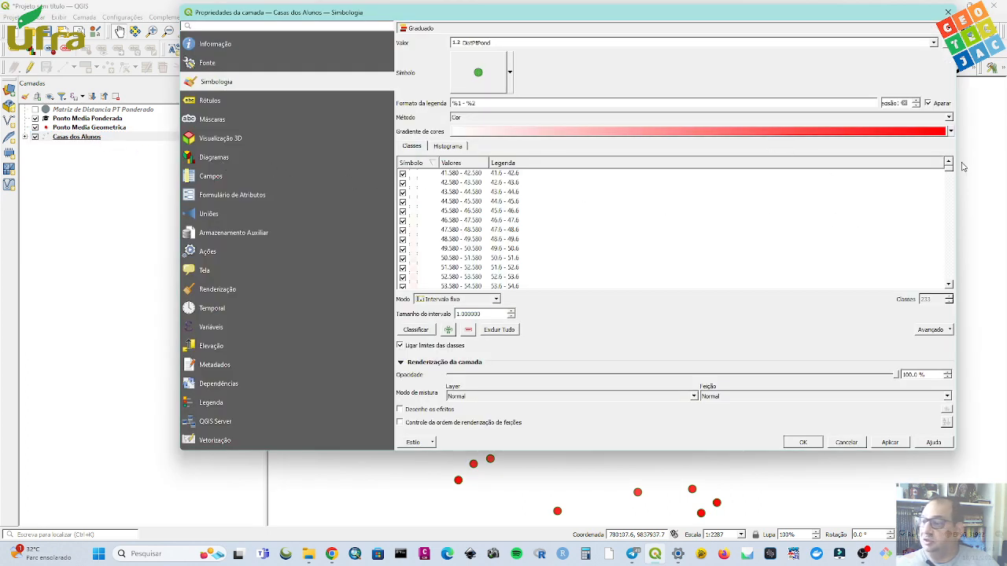
click(953, 131)
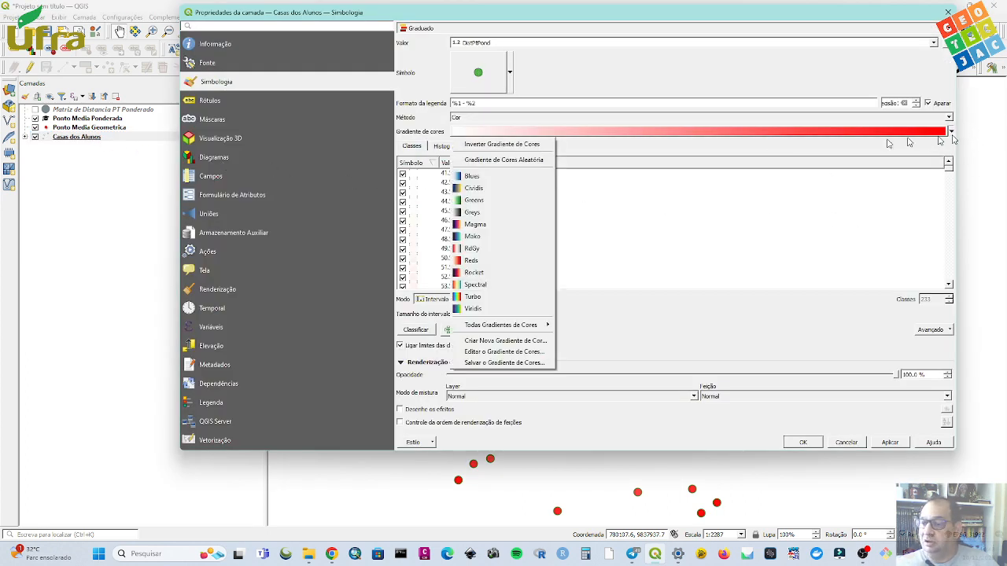
click(487, 296)
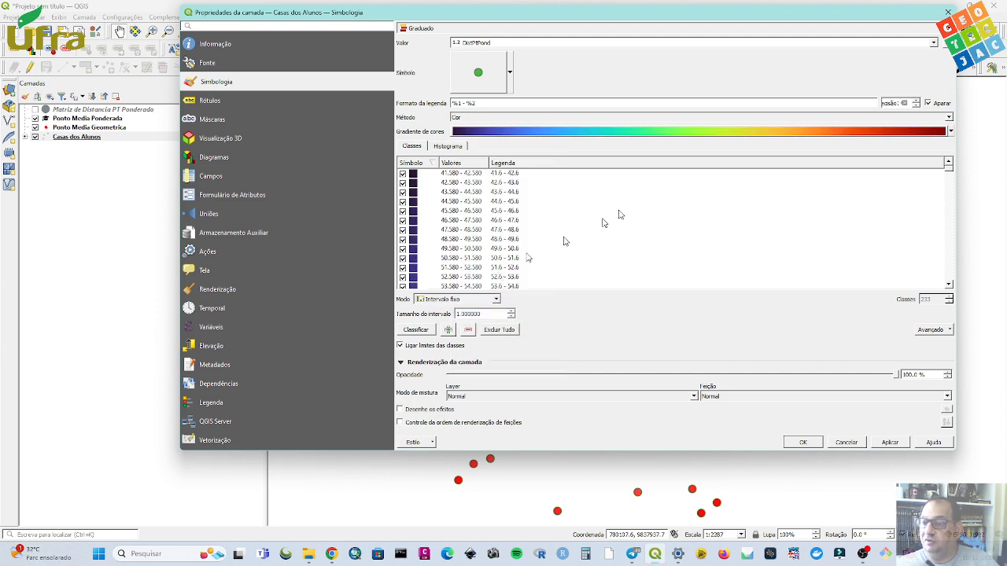
click(802, 442)
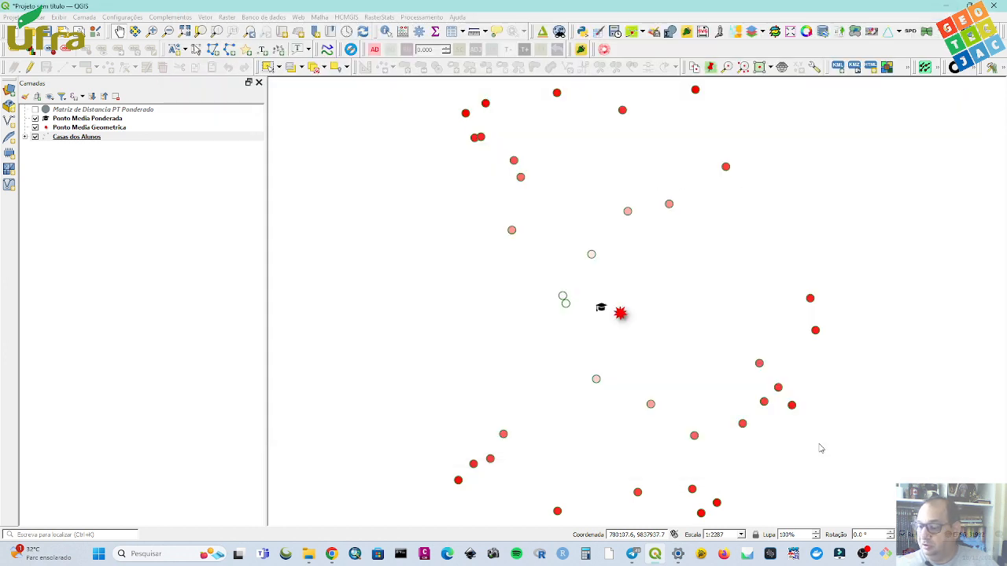
Expand the Casas dos Alunos legend and review its distance classes from the lowest to the highest.
click(24, 138)
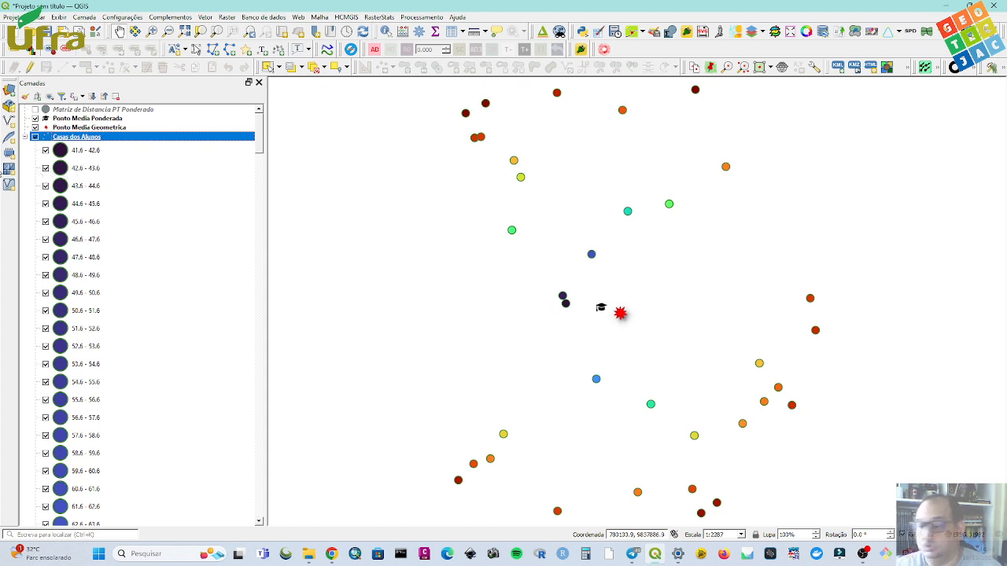
scroll(102, 225, down, 2)
scroll(171, 269, down, 20)
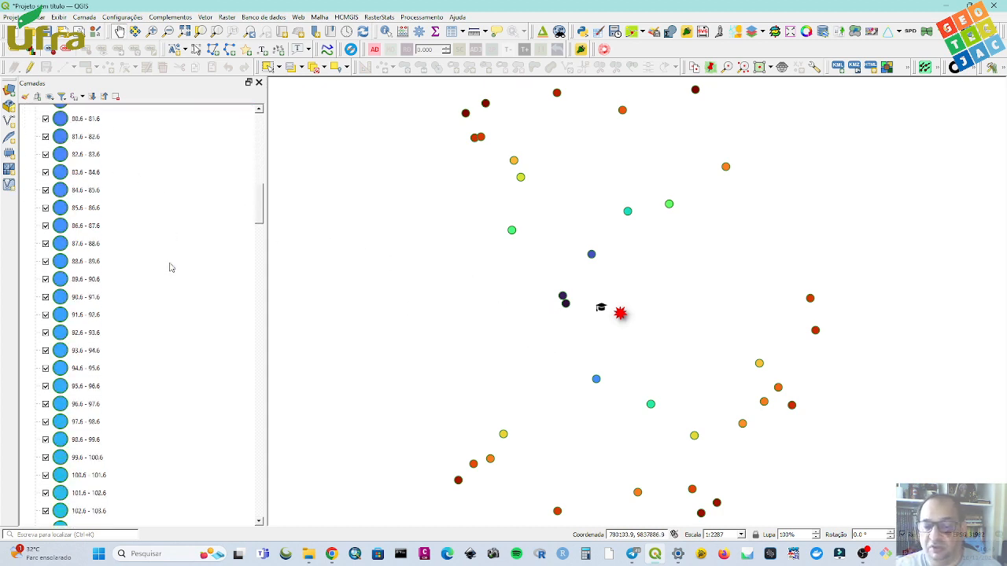
scroll(168, 267, down, 20)
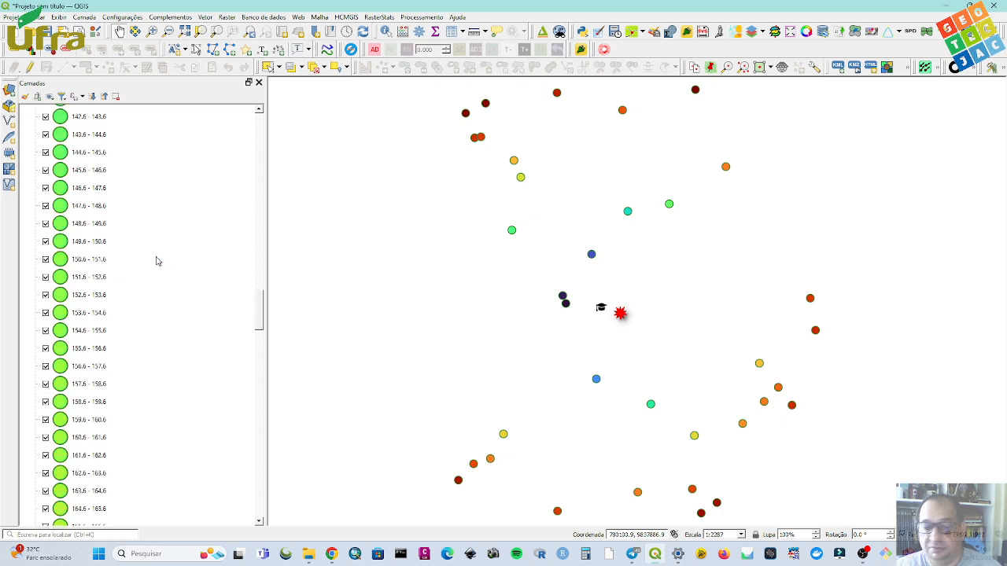
scroll(157, 261, down, 20)
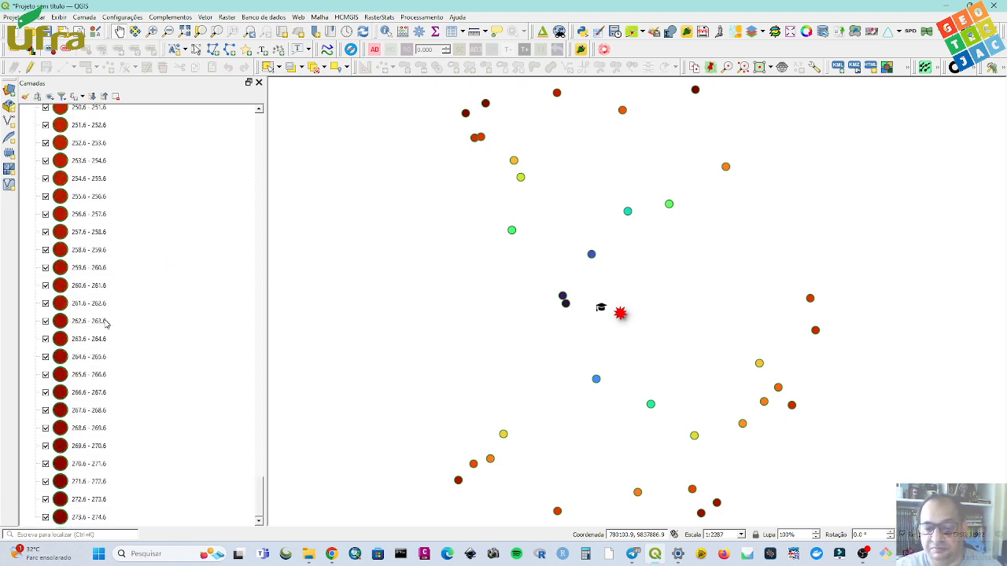
scroll(106, 322, up, 5)
scroll(112, 298, up, 20)
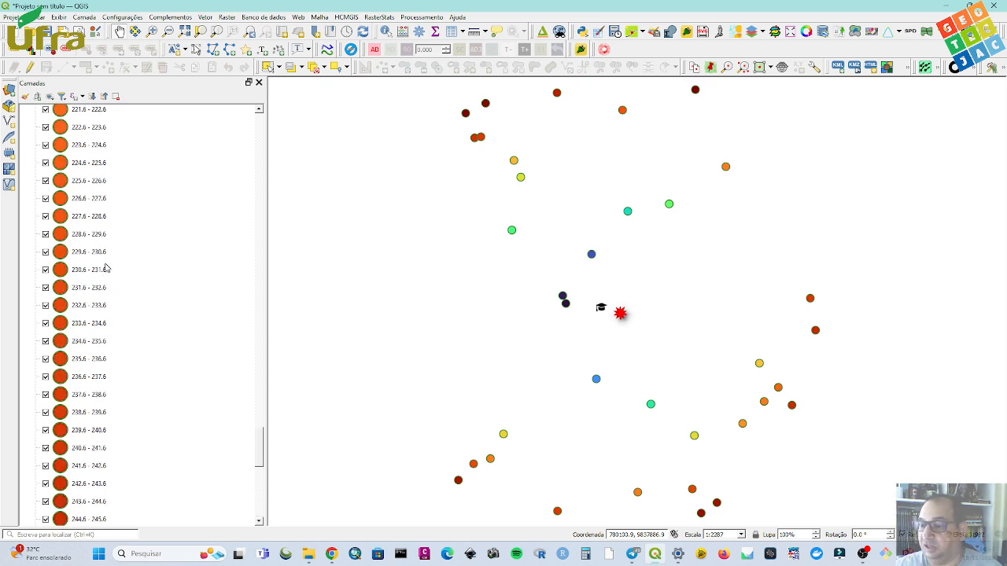
scroll(150, 180, up, 20)
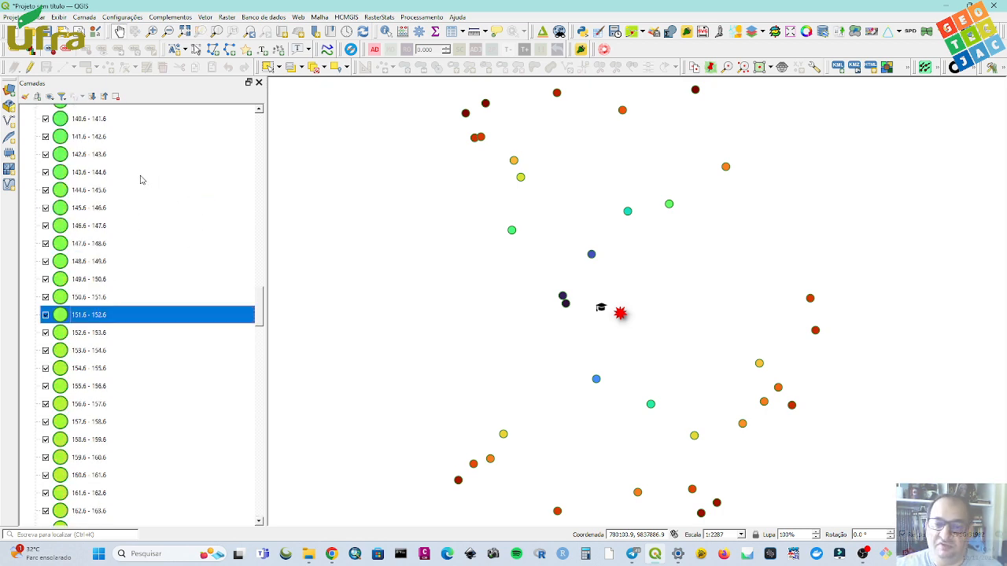
scroll(155, 172, up, 12)
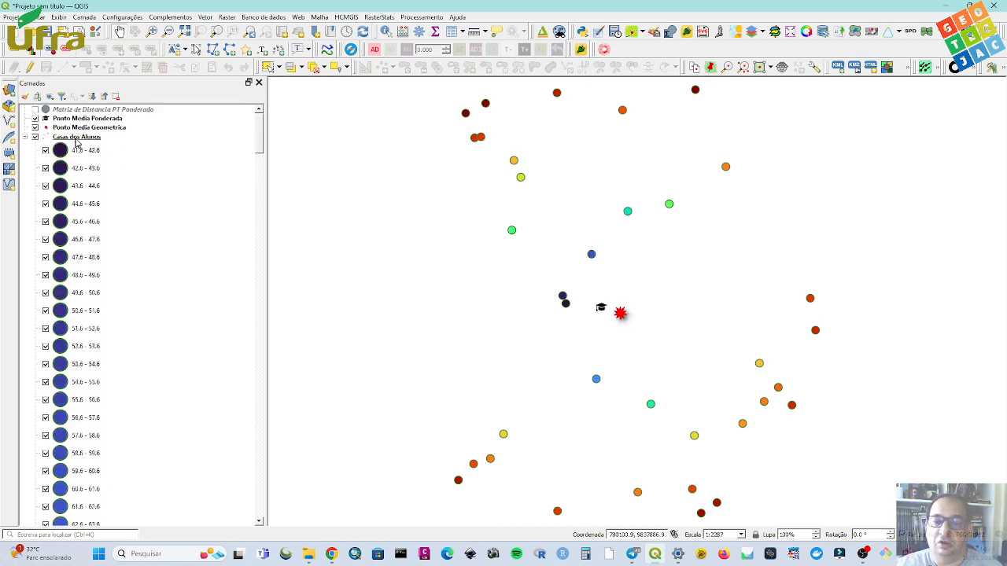
Reclassify the Casas dos Alunos graduated symbols with Intervalo igual mode and 5 classes.
double_click(77, 138)
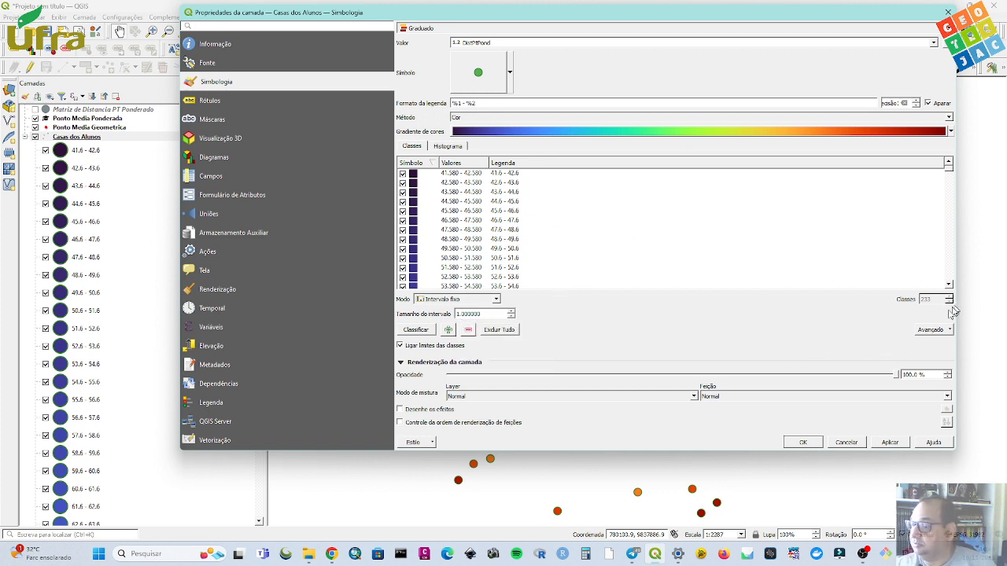
click(495, 299)
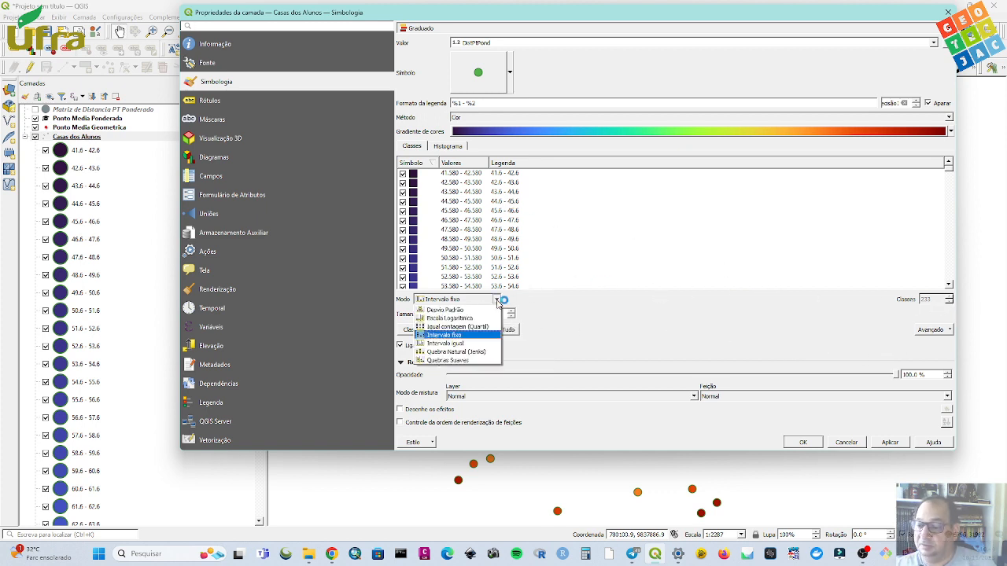
click(470, 344)
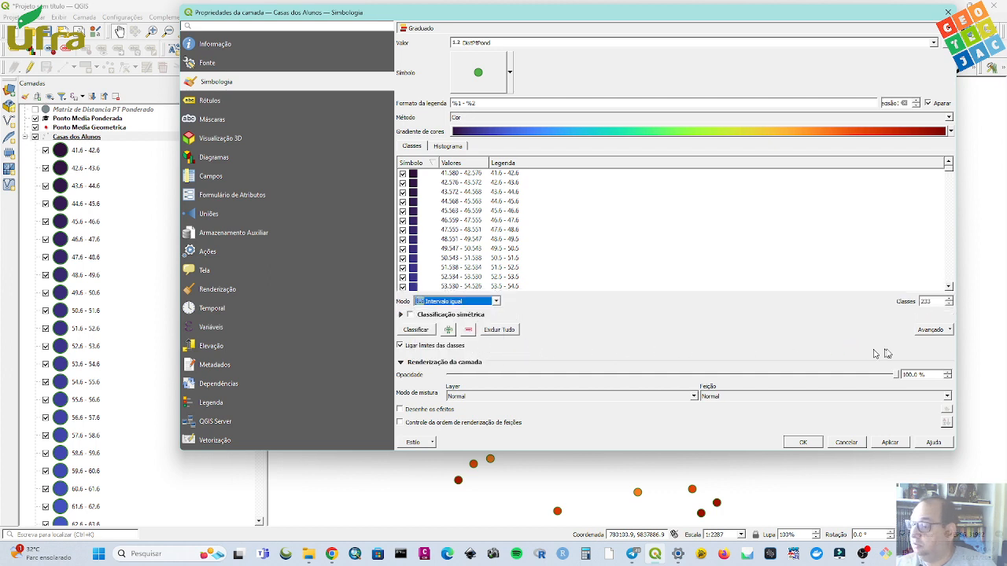
drag(934, 301, 891, 300)
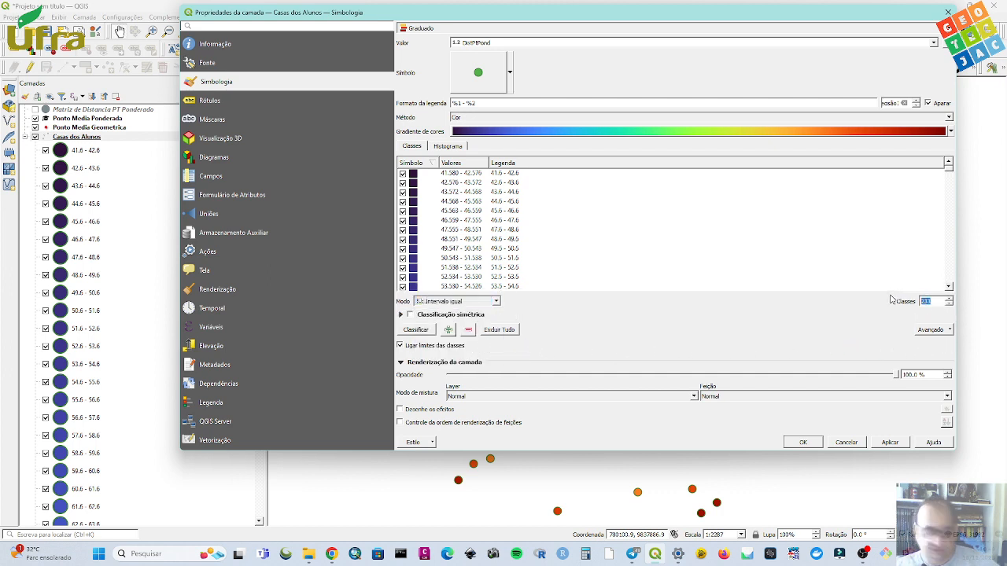
text(5)
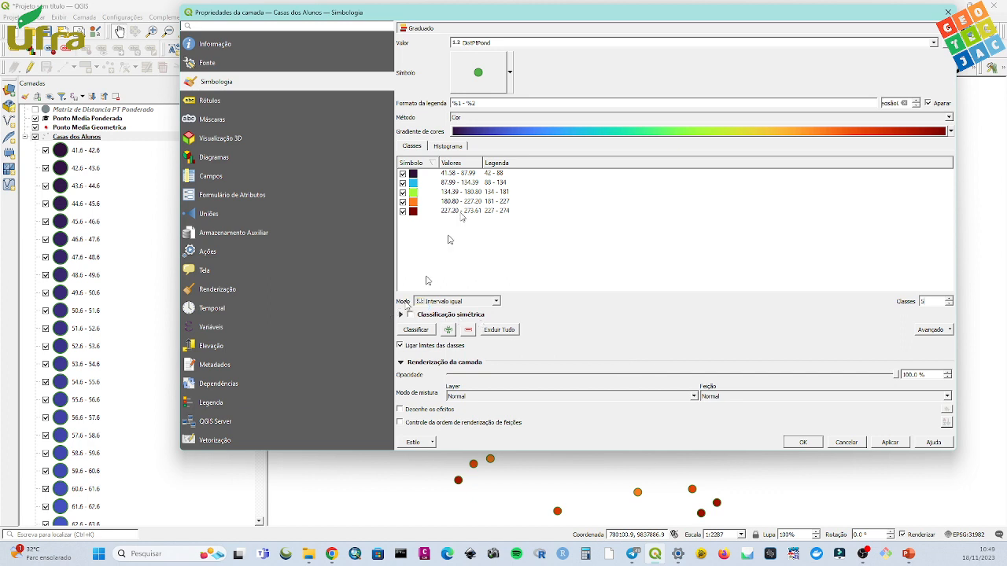
Set the upper limit of the first, lowest distance class to 100.
click(463, 176)
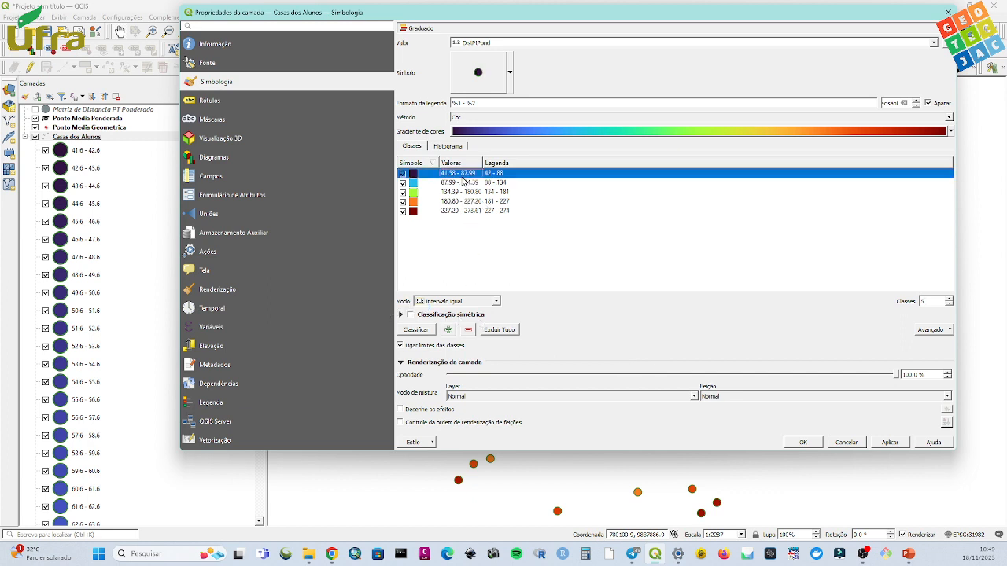
double_click(464, 176)
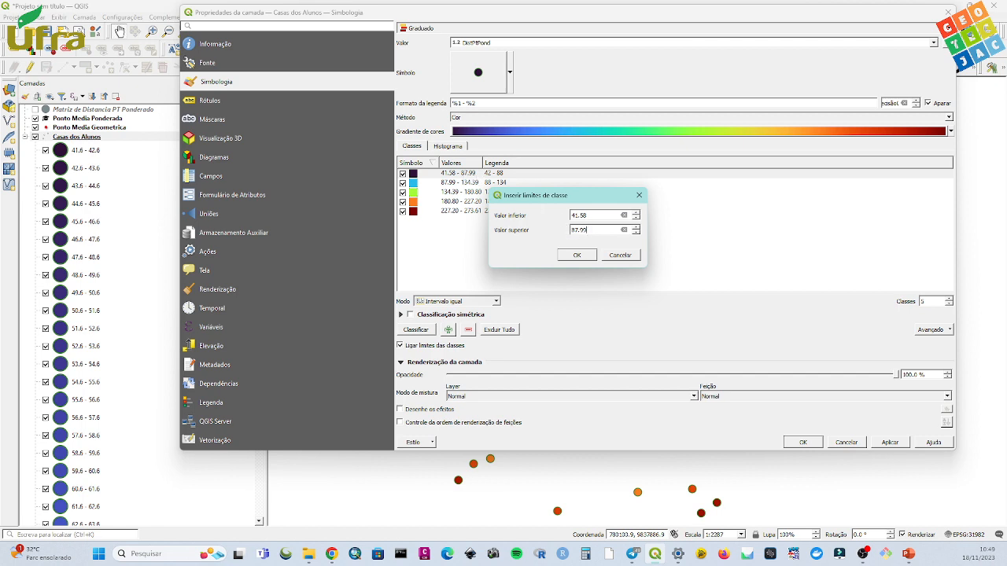
text(100)
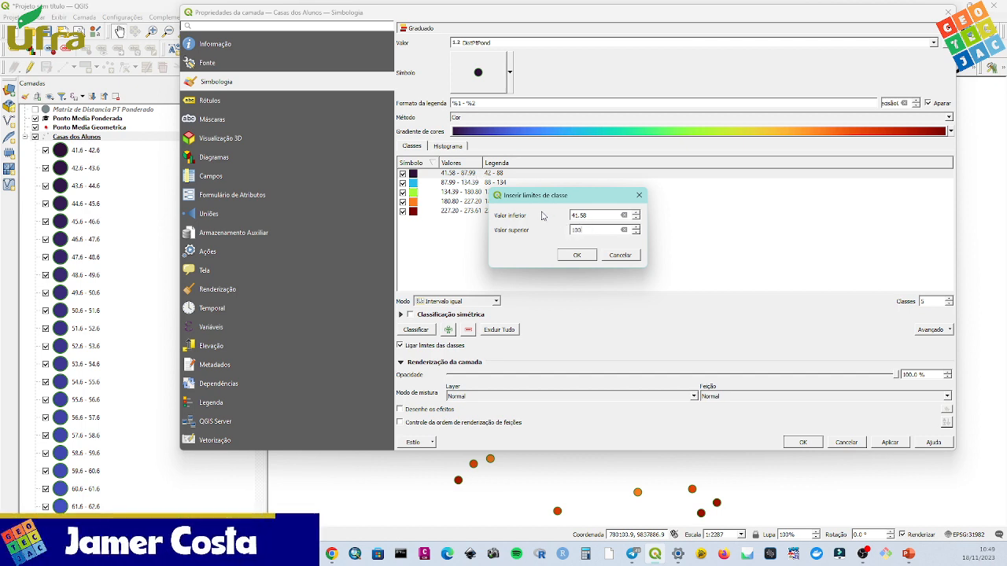
key(Return)
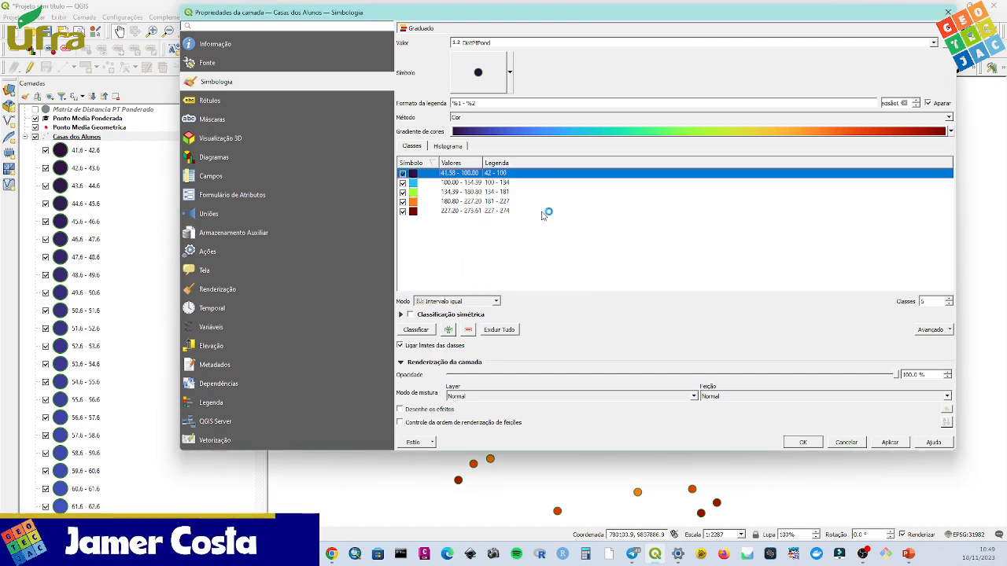
Set the upper limit of the second distance class to 150 and apply the Casas dos Alunos style.
double_click(470, 184)
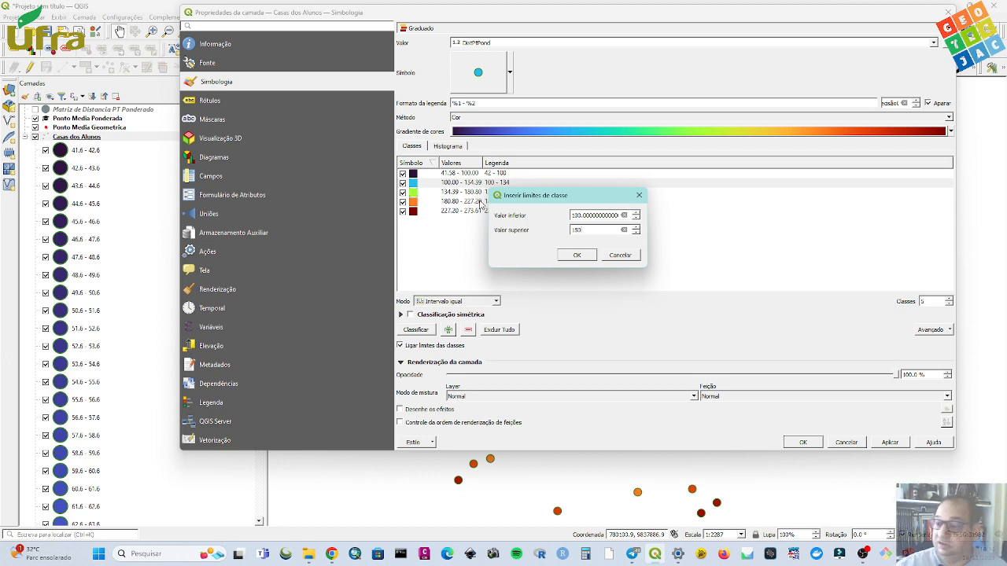
click(576, 254)
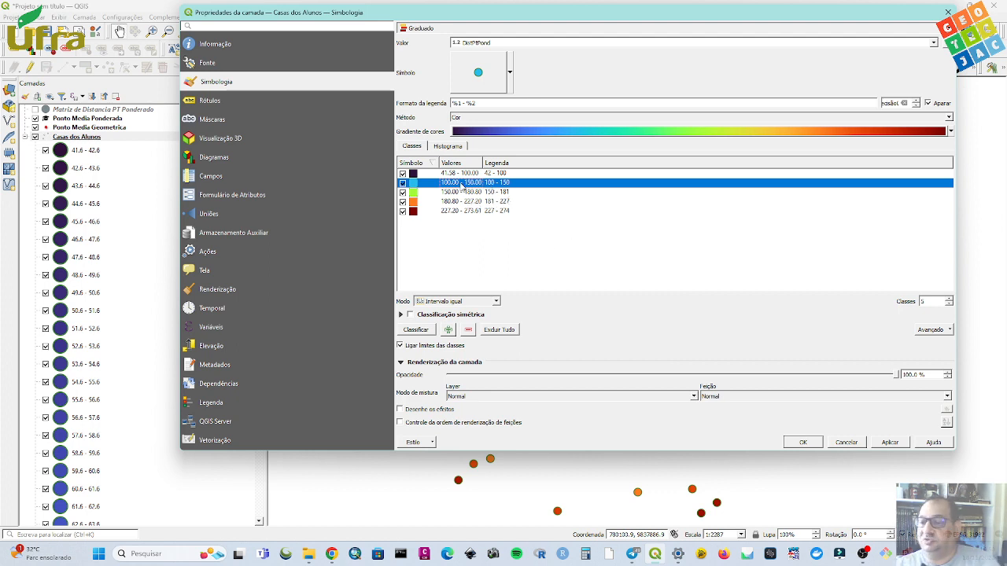
click(890, 443)
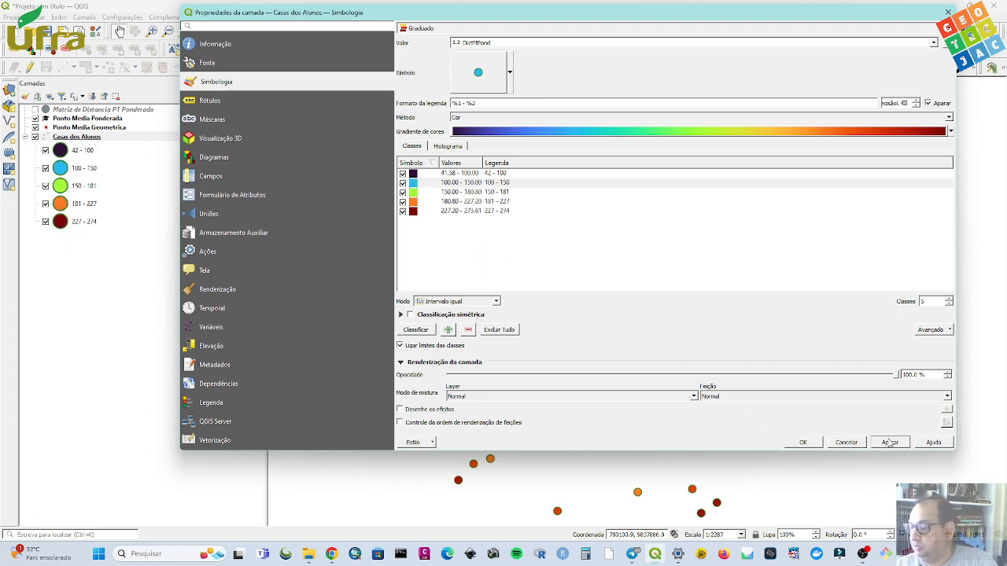
click(803, 443)
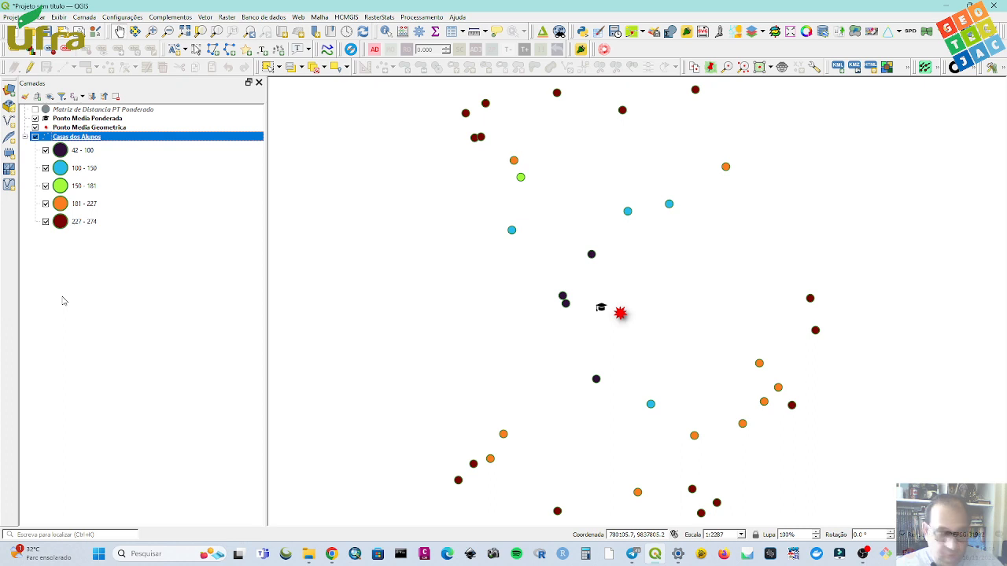
key(Down)
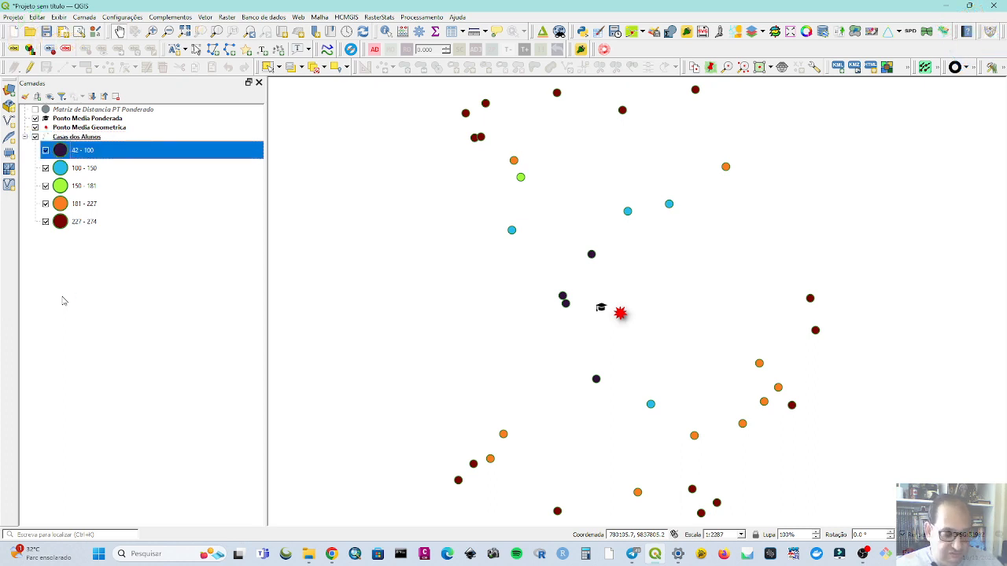